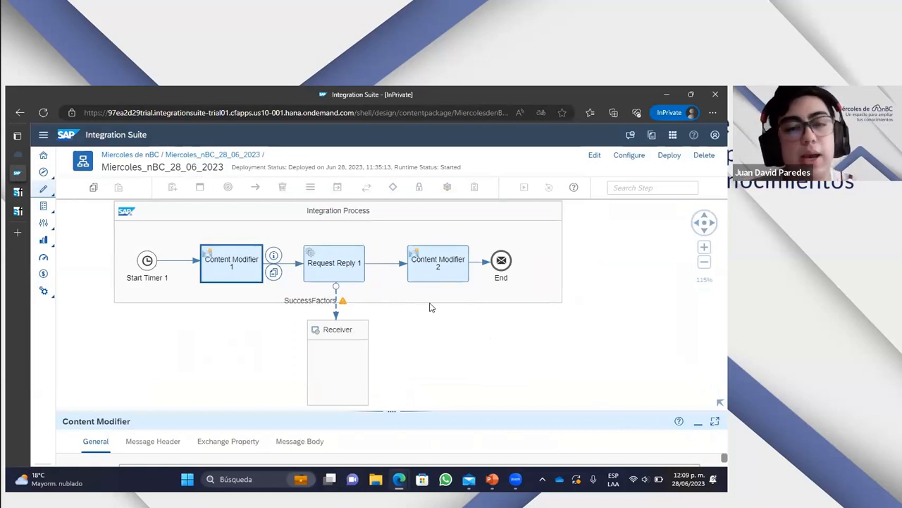
- Examine the general channel and adapter details of the SuccessFactors connection below Request Reply 1
{"action": "left_click", "coordinate": [337, 302]}
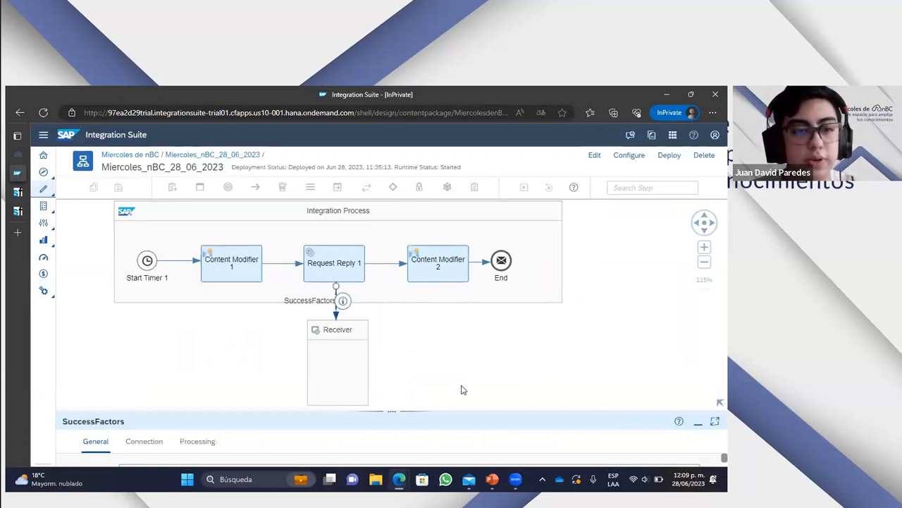
{"action": "left_click_drag", "start_coordinate": [427, 409], "coordinate": [391, 207]}
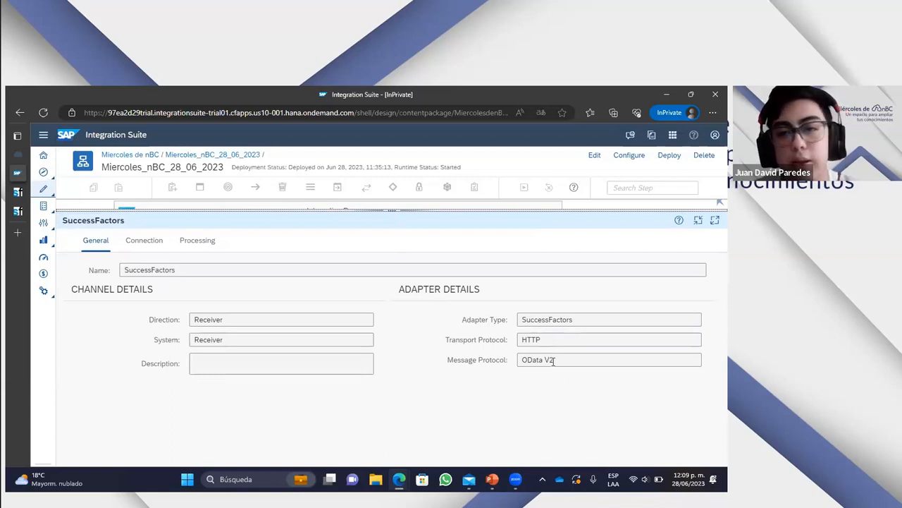
{"action": "left_click_drag", "start_coordinate": [416, 210], "coordinate": [417, 371]}
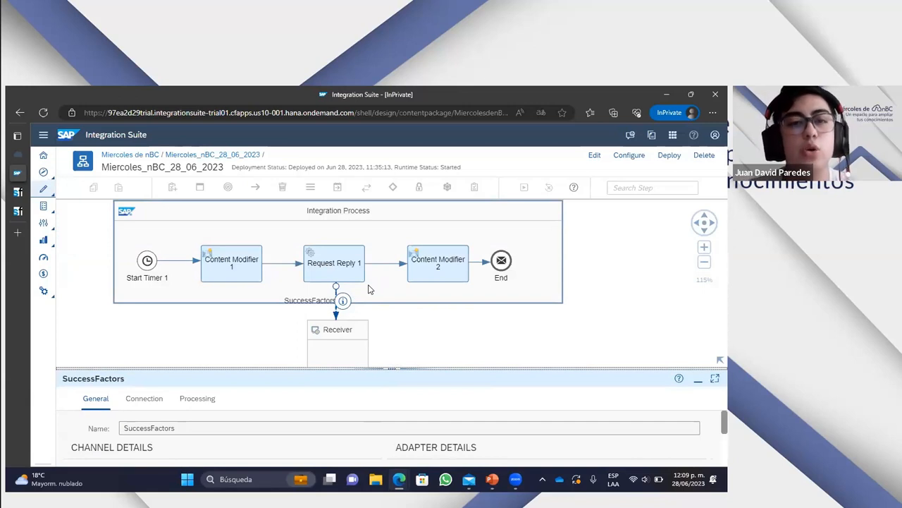
- Switch the integration flow to edit mode and shift the existing receiver sideways so it sits closer beneath Content Modifier 1
{"action": "left_click_drag", "start_coordinate": [397, 335], "coordinate": [387, 249]}
{"action": "left_click_drag", "start_coordinate": [289, 315], "coordinate": [219, 298]}
{"action": "left_click_drag", "start_coordinate": [490, 289], "coordinate": [591, 310]}
{"action": "left_click", "coordinate": [595, 155]}
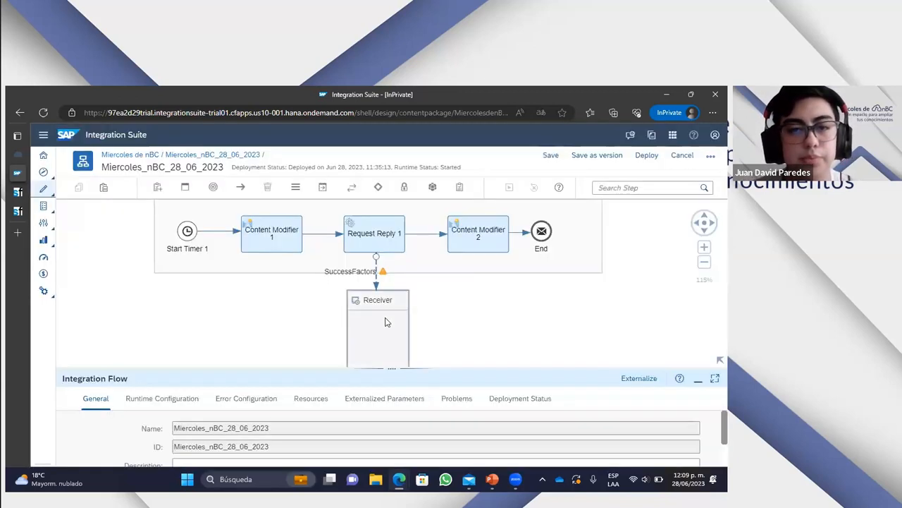
{"action": "left_click", "coordinate": [386, 322]}
{"action": "left_click_drag", "start_coordinate": [385, 309], "coordinate": [303, 307]}
{"action": "left_click", "coordinate": [495, 303]}
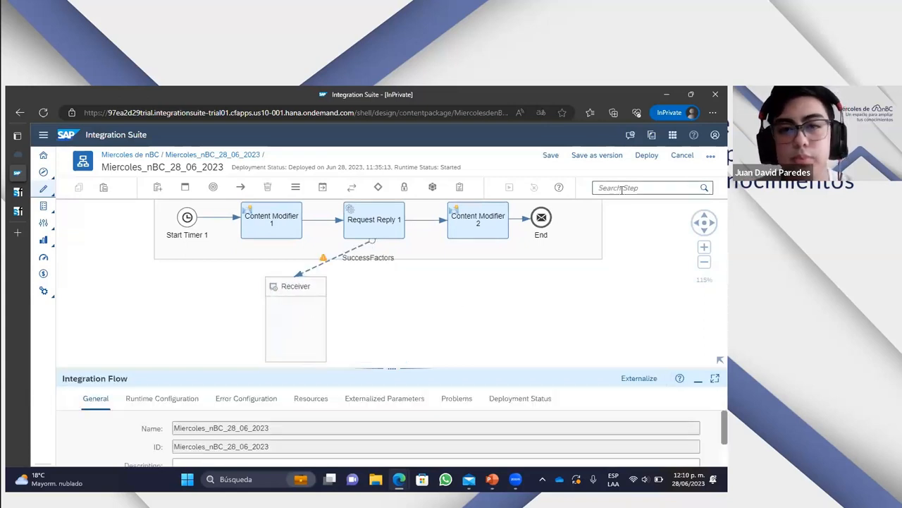
- Add a second Receiver participant below the integration process, beside the existing receiver
{"action": "left_click", "coordinate": [621, 189]}
{"action": "type", "text": "rece"}
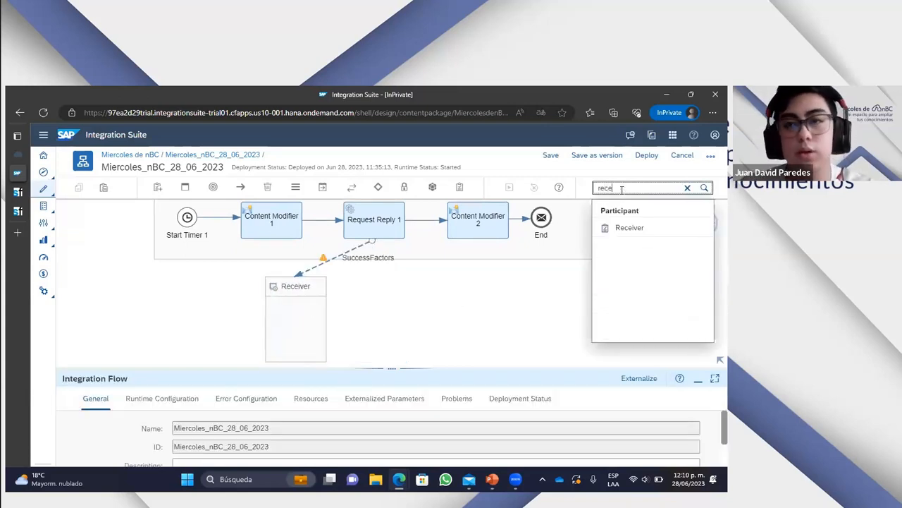
{"action": "left_click", "coordinate": [635, 229]}
{"action": "left_click", "coordinate": [428, 306]}
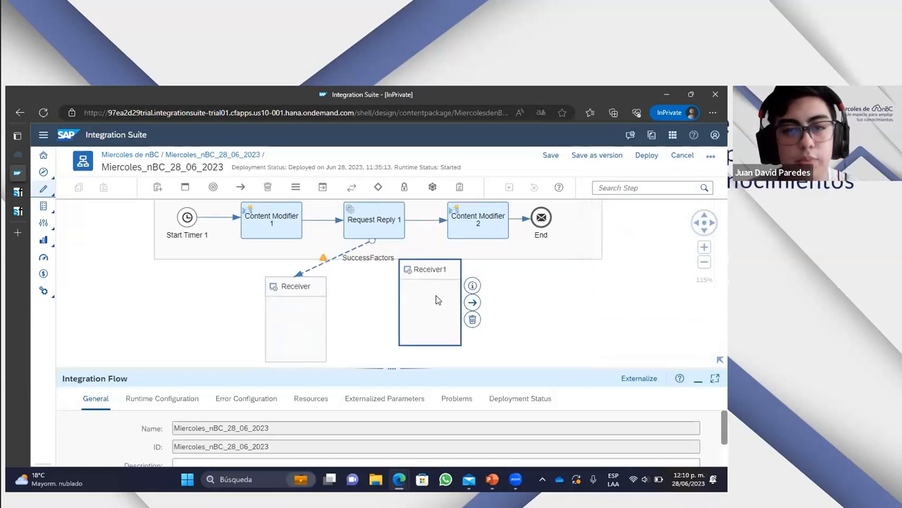
- Connect Request Reply 1 to the newly added receiver
{"action": "scroll", "coordinate": [381, 218], "scroll_direction": "up", "scroll_amount": 2}
{"action": "left_click", "coordinate": [378, 254]}
{"action": "left_click_drag", "start_coordinate": [420, 252], "coordinate": [424, 350]}
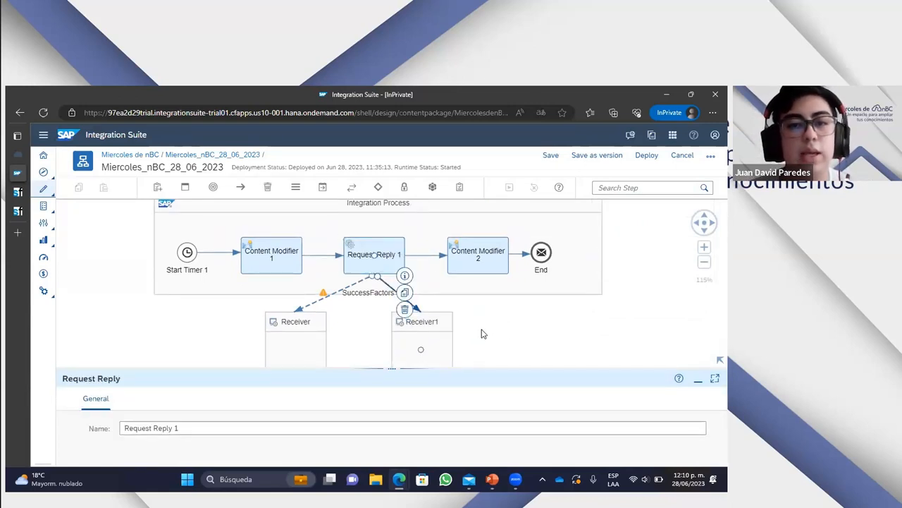
{"action": "scroll", "coordinate": [407, 287], "scroll_direction": "down", "scroll_amount": 1}
{"action": "scroll", "coordinate": [408, 288], "scroll_direction": "up", "scroll_amount": 1}
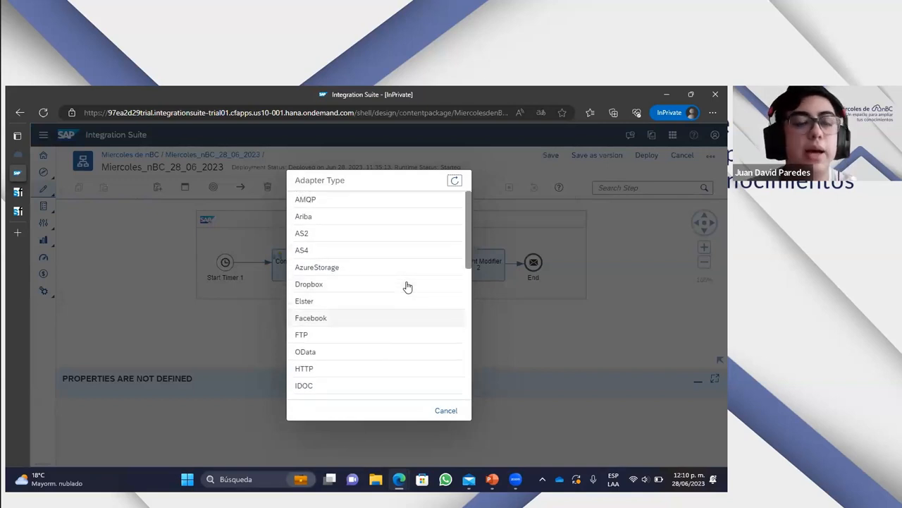
- Choose the SuccessFactors adapter with the OData V2 message protocol for the new connection
{"action": "scroll", "coordinate": [407, 286], "scroll_direction": "down", "scroll_amount": 2}
{"action": "scroll", "coordinate": [360, 303], "scroll_direction": "down", "scroll_amount": 4}
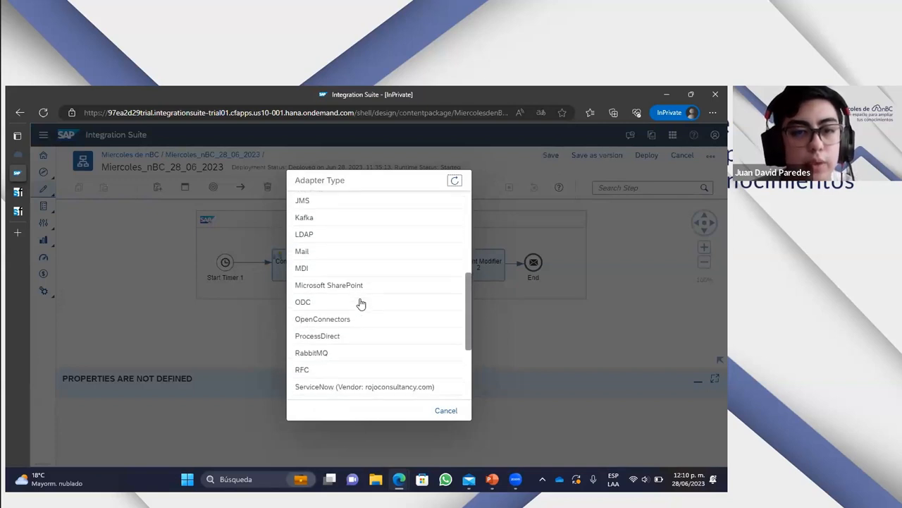
{"action": "scroll", "coordinate": [361, 303], "scroll_direction": "down", "scroll_amount": 3}
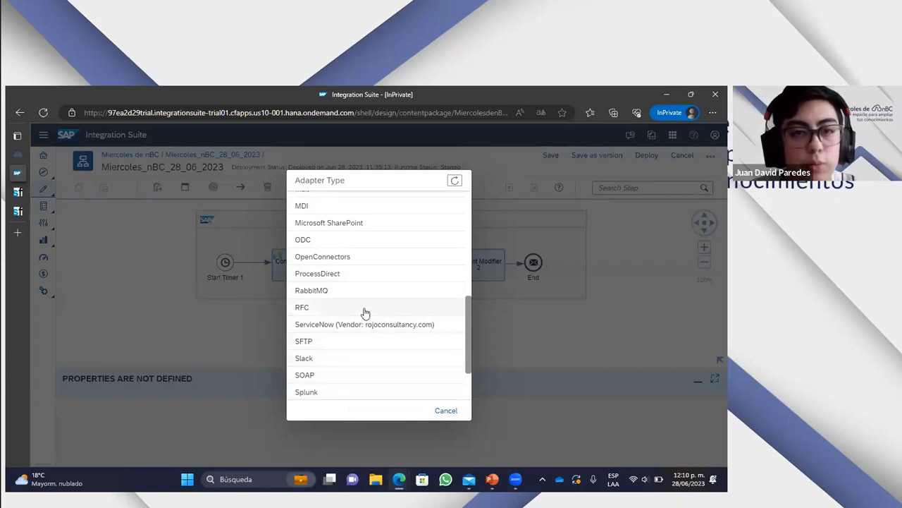
{"action": "scroll", "coordinate": [365, 314], "scroll_direction": "up", "scroll_amount": 5}
{"action": "scroll", "coordinate": [365, 315], "scroll_direction": "down", "scroll_amount": 5}
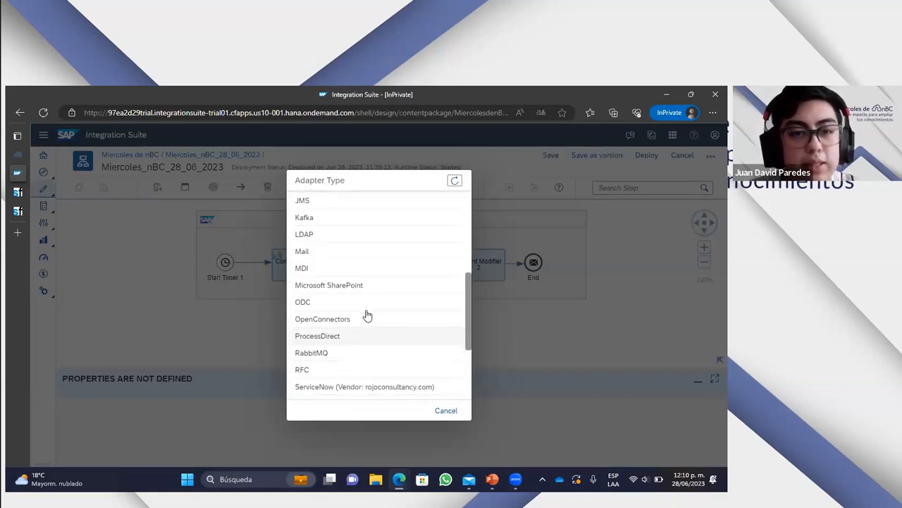
{"action": "scroll", "coordinate": [366, 328], "scroll_direction": "down", "scroll_amount": 2}
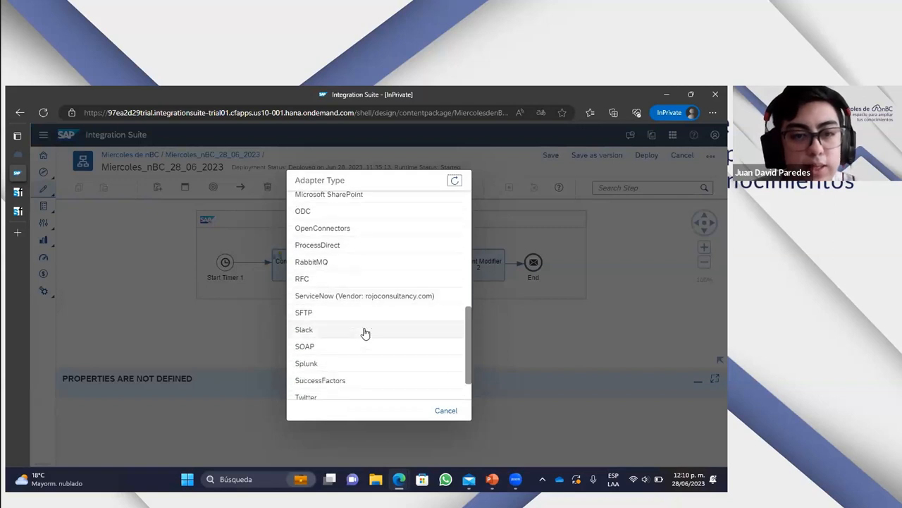
{"action": "left_click", "coordinate": [340, 341]}
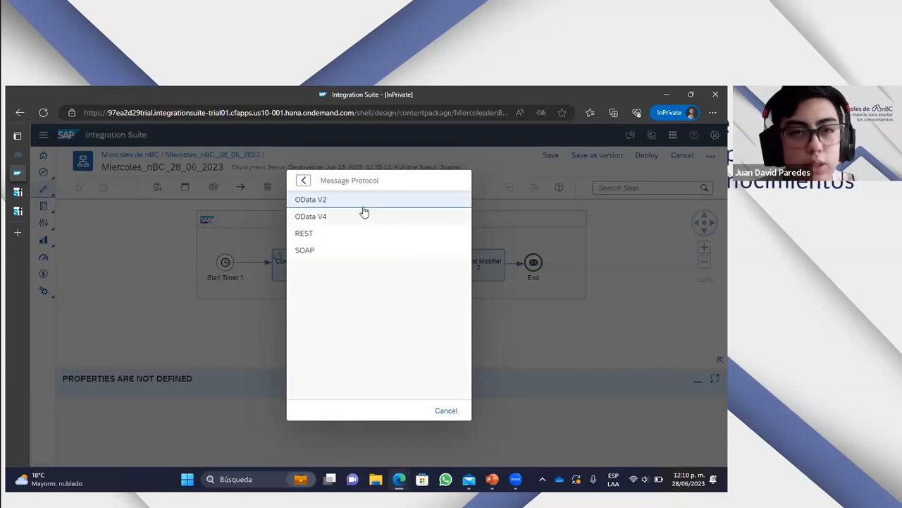
{"action": "left_click", "coordinate": [349, 203]}
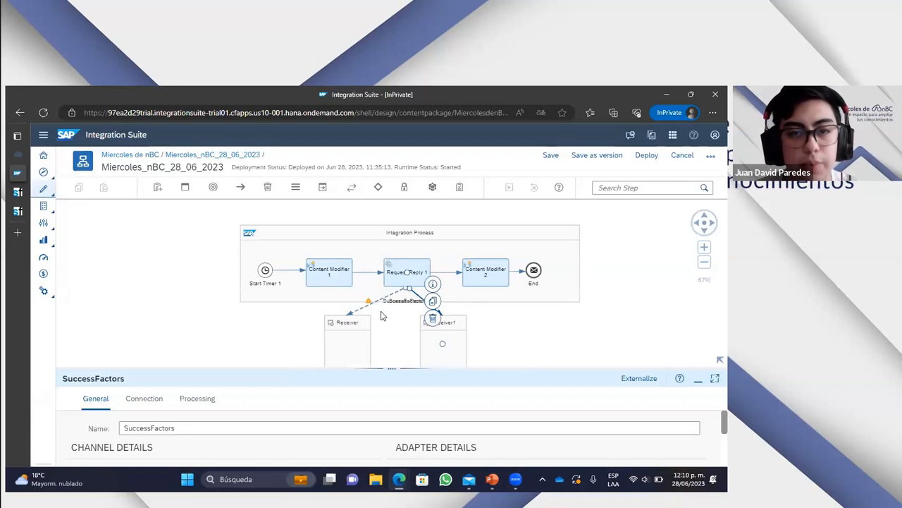
- Examine the adapter type, transport protocol and message protocol of the original receiver's SuccessFactors channel
{"action": "left_click_drag", "start_coordinate": [417, 341], "coordinate": [392, 266]}
{"action": "left_click", "coordinate": [336, 258]}
{"action": "left_click_drag", "start_coordinate": [404, 366], "coordinate": [385, 303]}
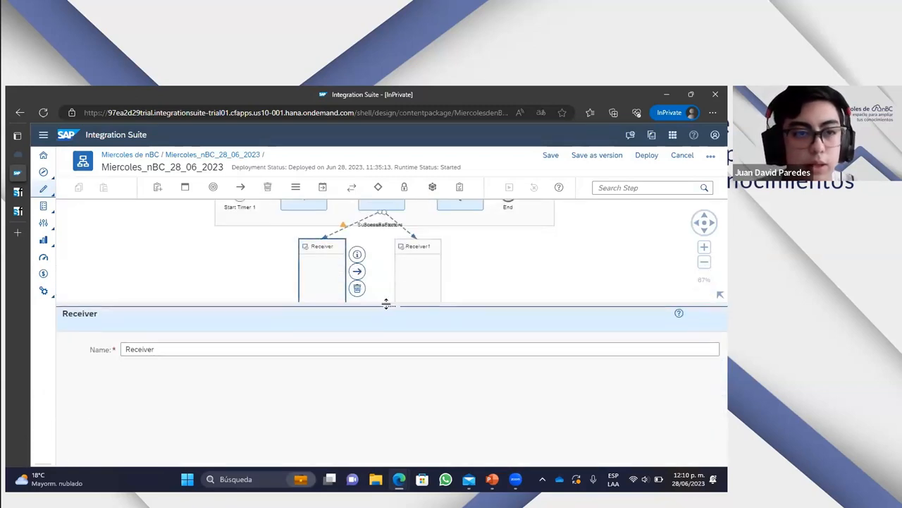
{"action": "left_click", "coordinate": [344, 231]}
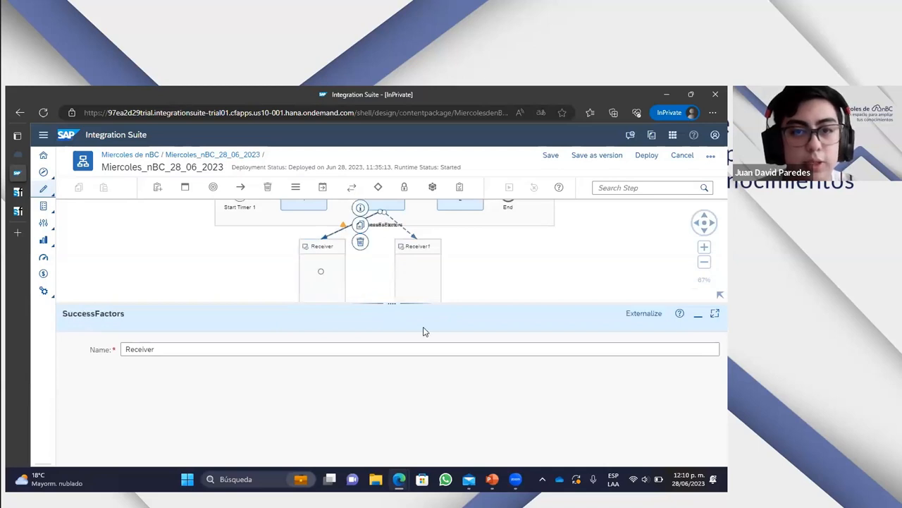
{"action": "left_click_drag", "start_coordinate": [389, 302], "coordinate": [396, 181]}
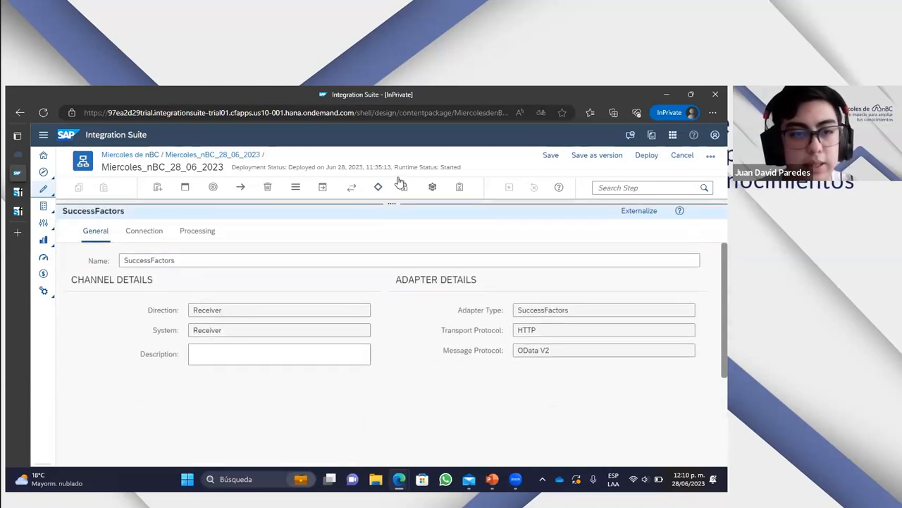
{"action": "left_click_drag", "start_coordinate": [466, 310], "coordinate": [591, 312]}
{"action": "left_click", "coordinate": [552, 423]}
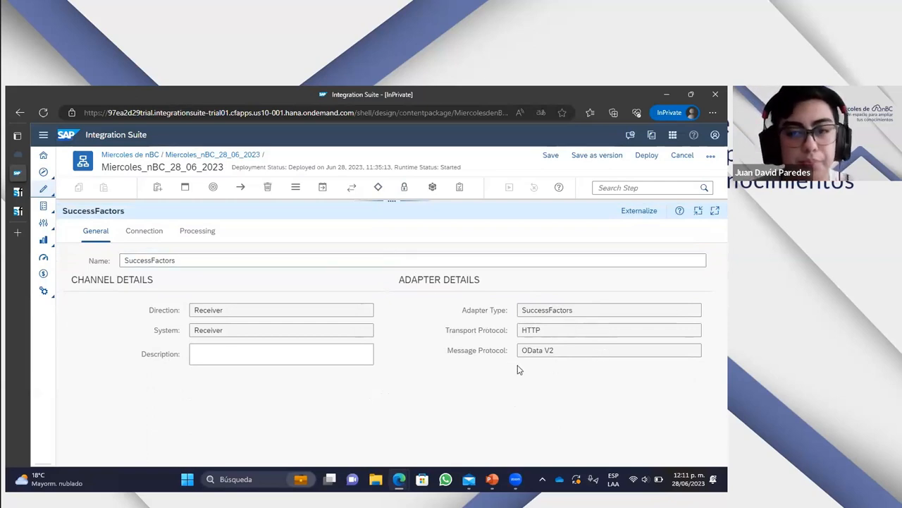
{"action": "left_click_drag", "start_coordinate": [444, 350], "coordinate": [508, 350]}
{"action": "left_click", "coordinate": [559, 371]}
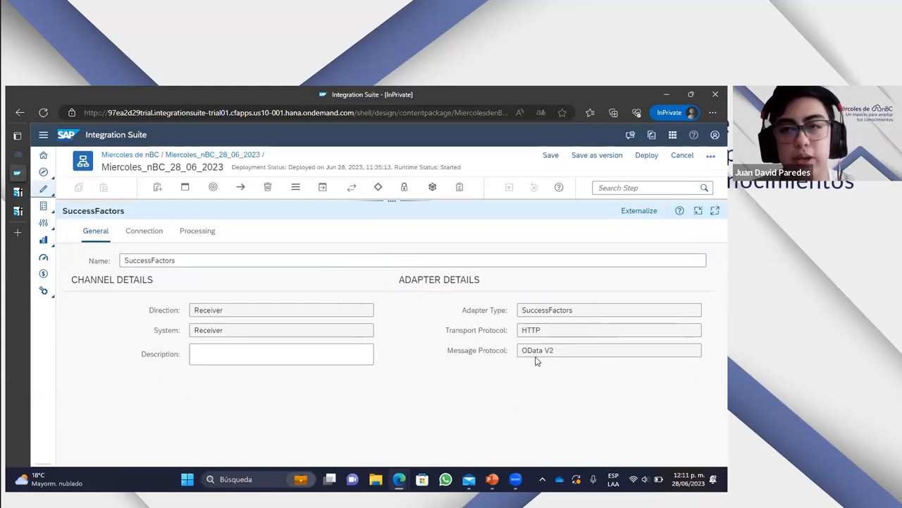
- Review the address and address suffix in the connection details of the original SuccessFactors channel
{"action": "left_click", "coordinate": [144, 231]}
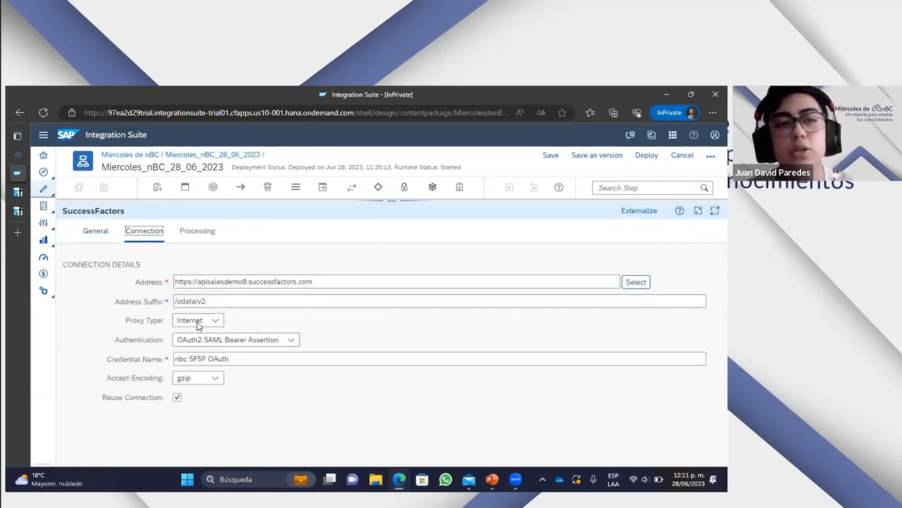
{"action": "left_click_drag", "start_coordinate": [134, 282], "coordinate": [165, 282]}
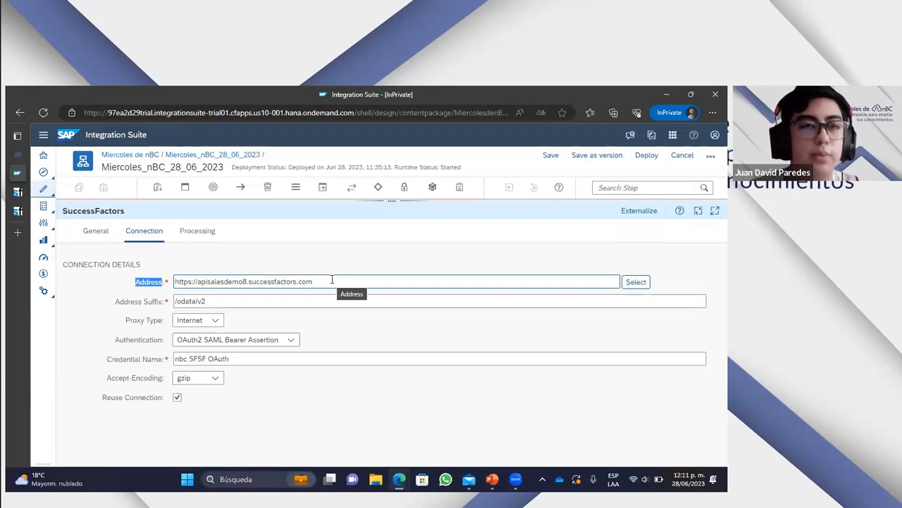
{"action": "left_click_drag", "start_coordinate": [332, 279], "coordinate": [128, 283]}
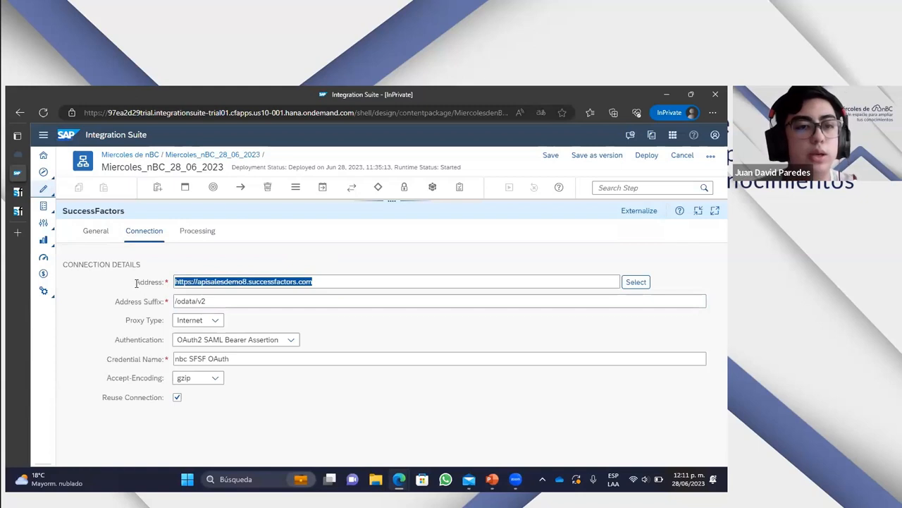
{"action": "double_click", "coordinate": [133, 281]}
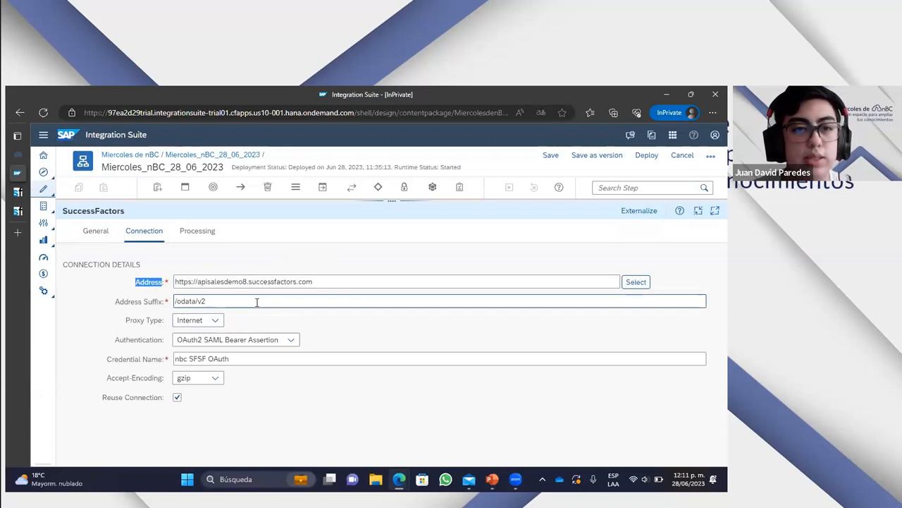
{"action": "left_click_drag", "start_coordinate": [224, 301], "coordinate": [175, 299]}
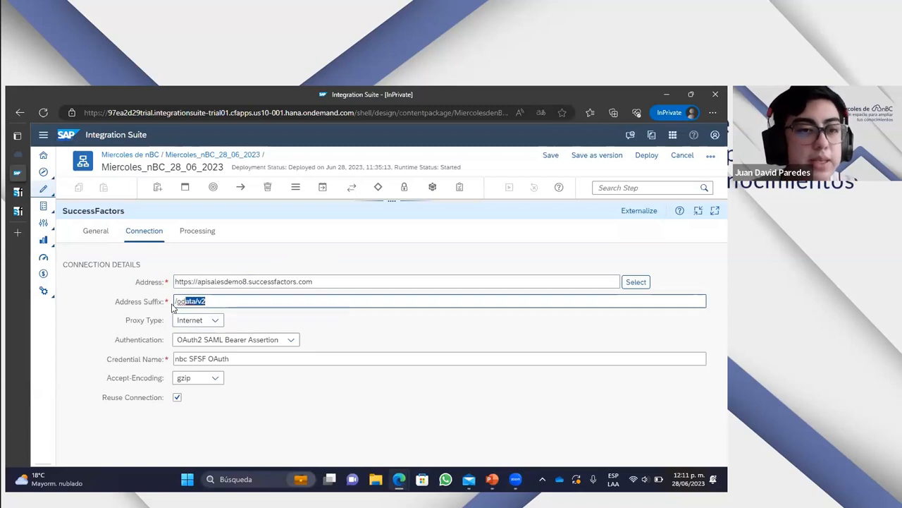
{"action": "left_click", "coordinate": [307, 400]}
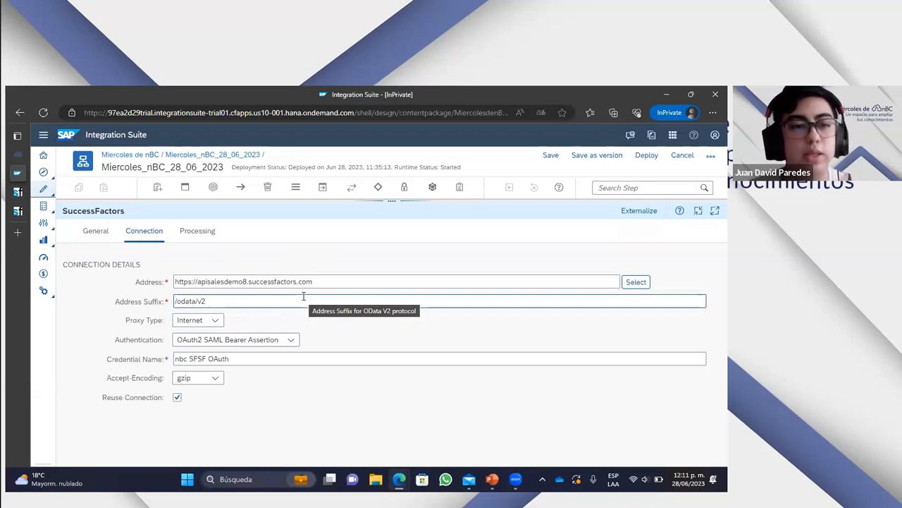
{"action": "mouse_move", "coordinate": [194, 301]}
{"action": "left_mouse_down"}
{"action": "mouse_move", "coordinate": [177, 301]}
{"action": "mouse_move", "coordinate": [185, 300]}
{"action": "left_mouse_up"}
{"action": "left_click", "coordinate": [217, 302]}
{"action": "left_click", "coordinate": [451, 325]}
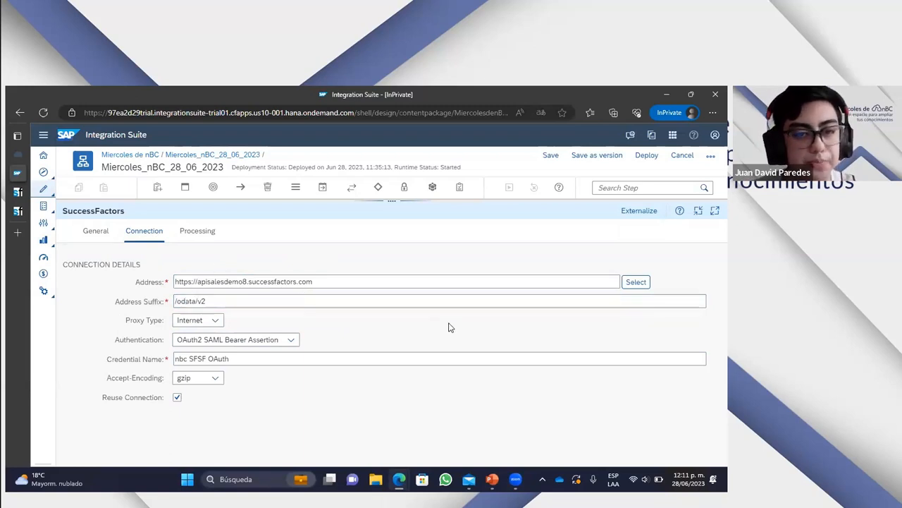
- Review the proxy type options, authentication options and credential name of the SuccessFactors connection
{"action": "left_click", "coordinate": [215, 320]}
{"action": "left_click", "coordinate": [265, 319]}
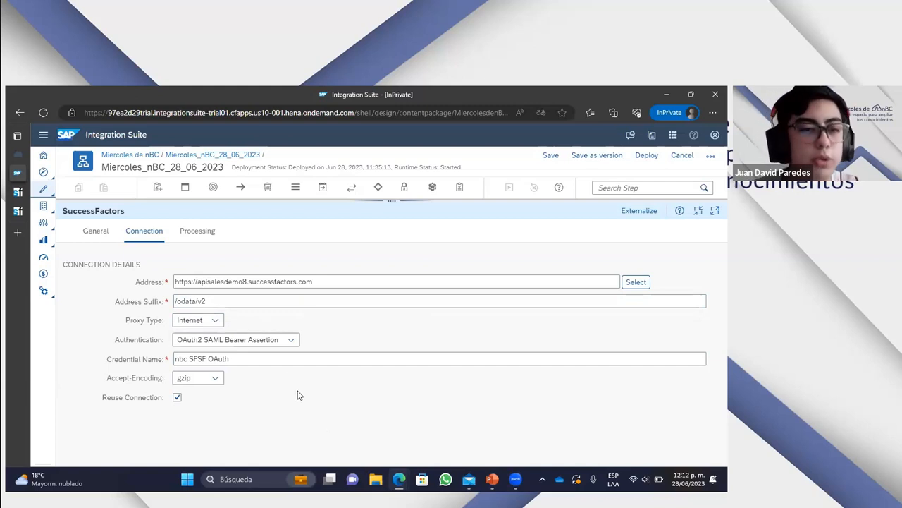
{"action": "left_click", "coordinate": [291, 339]}
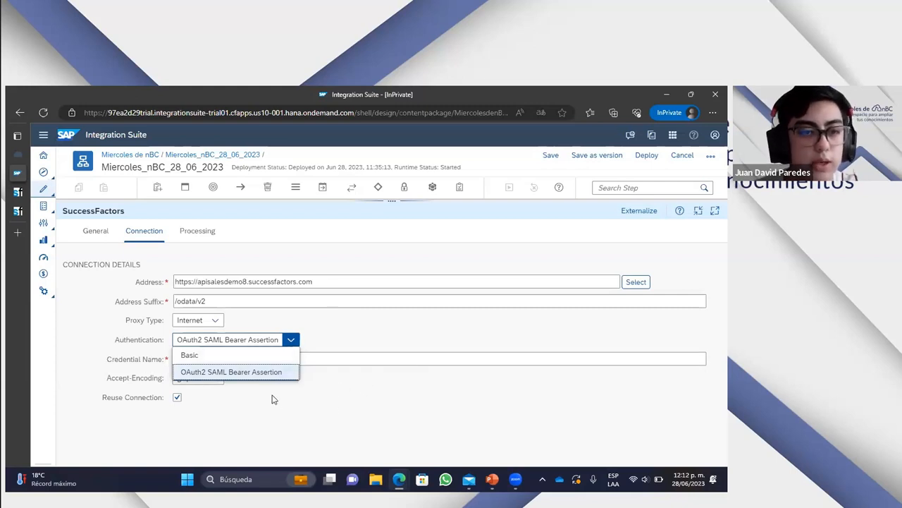
{"action": "left_click", "coordinate": [258, 415]}
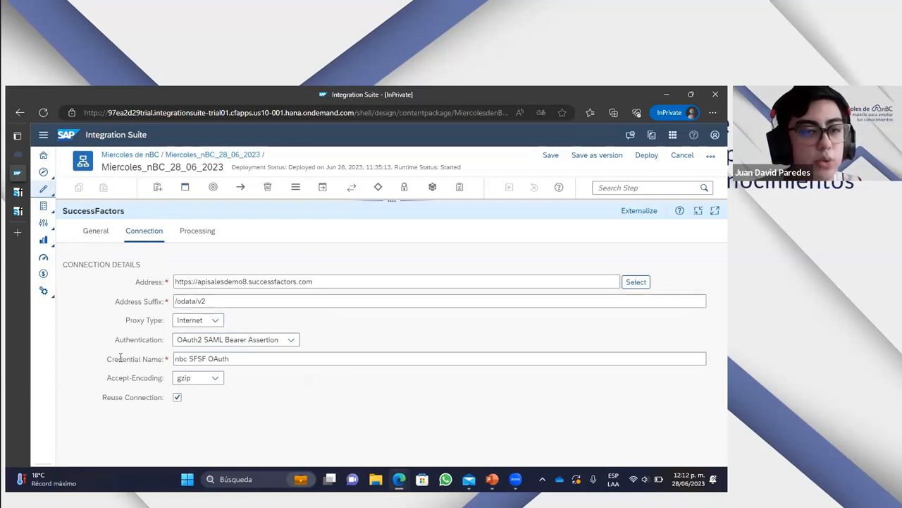
{"action": "left_click", "coordinate": [224, 363]}
{"action": "left_click_drag", "start_coordinate": [242, 360], "coordinate": [173, 359]}
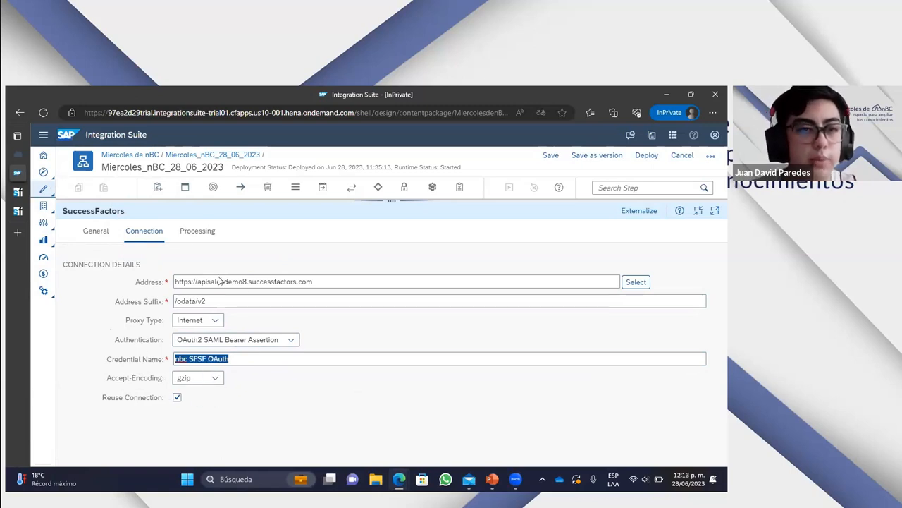
- Examine the SuccessFactors channel's processing details and the operations available for it
{"action": "left_click", "coordinate": [203, 233]}
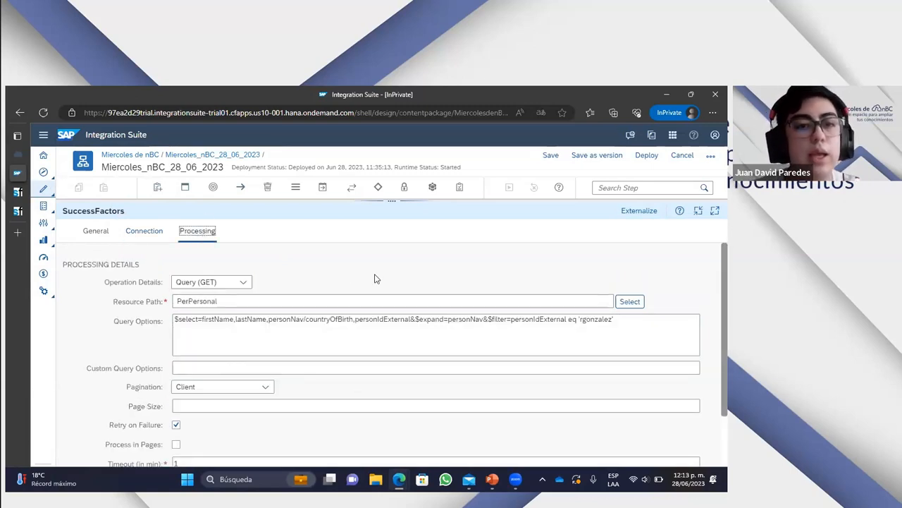
{"action": "scroll", "coordinate": [374, 277], "scroll_direction": "down", "scroll_amount": 1}
{"action": "scroll", "coordinate": [375, 282], "scroll_direction": "up", "scroll_amount": 1}
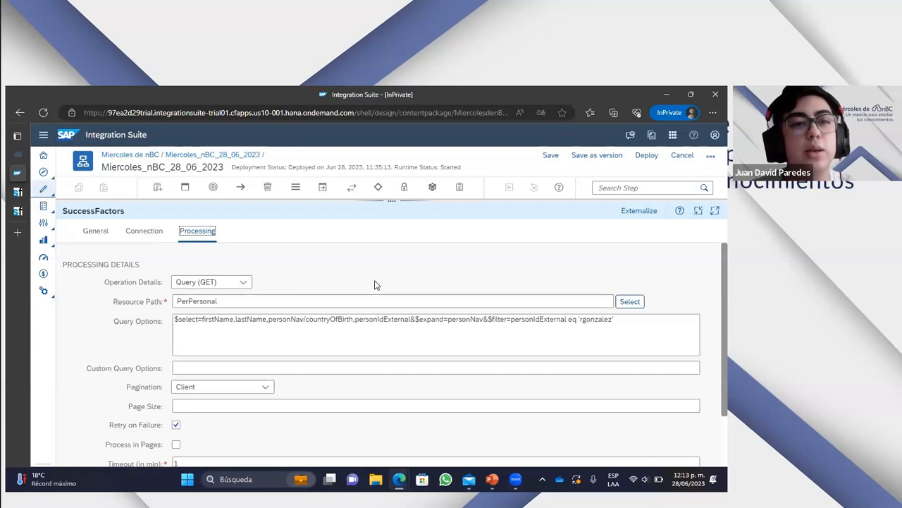
{"action": "left_click", "coordinate": [244, 281]}
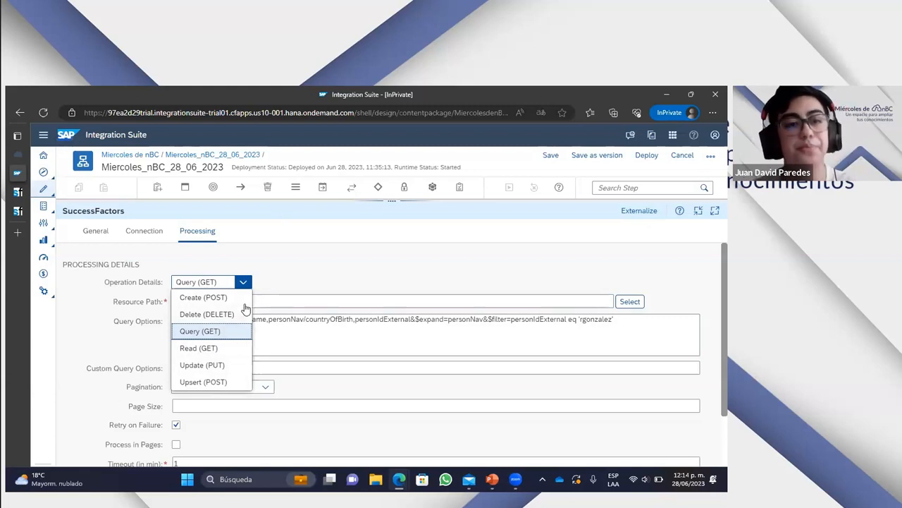
{"action": "left_click", "coordinate": [321, 248]}
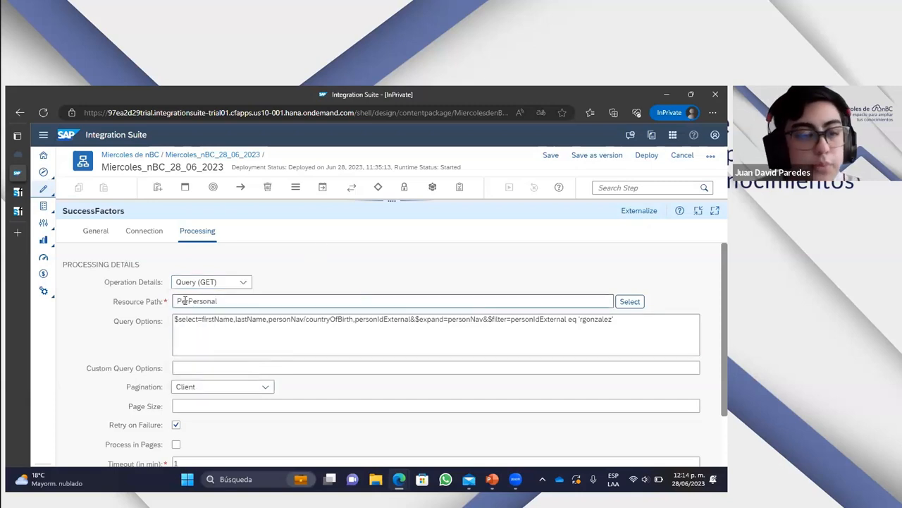
- Review the channel's resource path and search the SuccessFactors API Center's OData API Data Dictionary for "firstname"
{"action": "scroll", "coordinate": [232, 316], "scroll_direction": "down", "scroll_amount": 1}
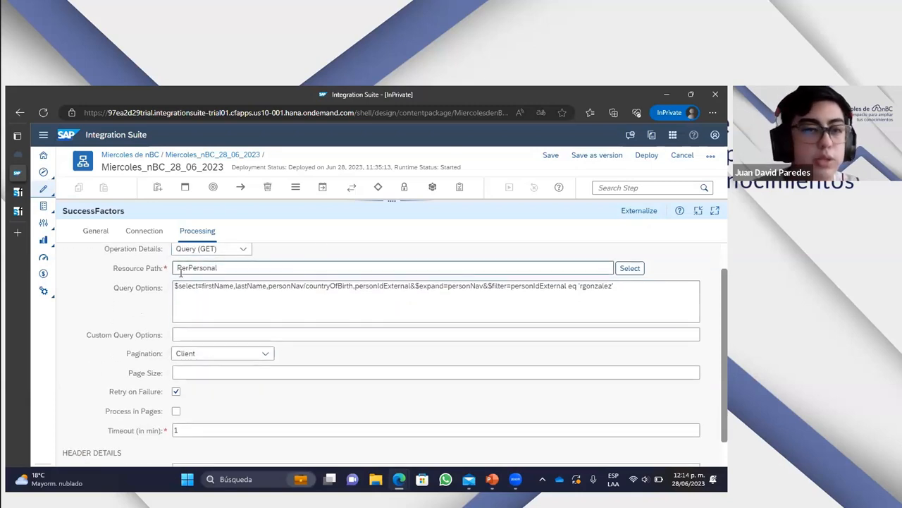
{"action": "left_click_drag", "start_coordinate": [113, 268], "coordinate": [162, 270]}
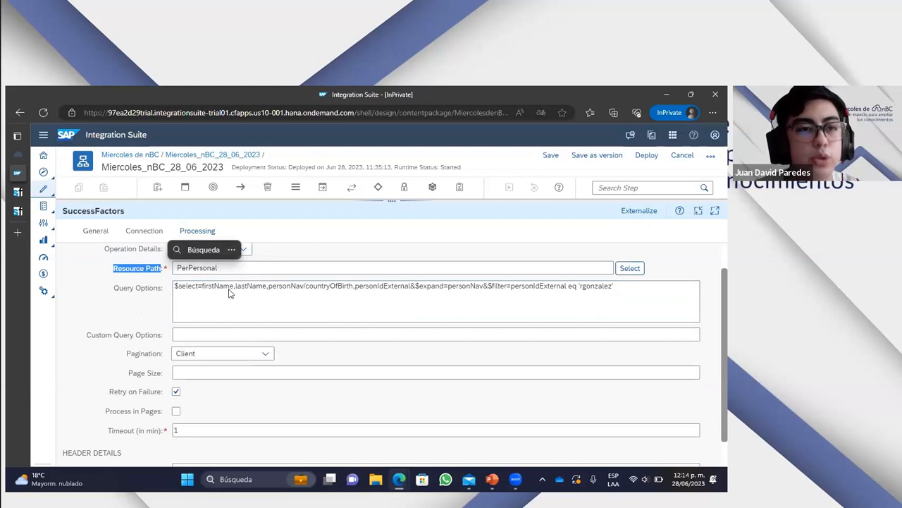
{"action": "left_click", "coordinate": [18, 213]}
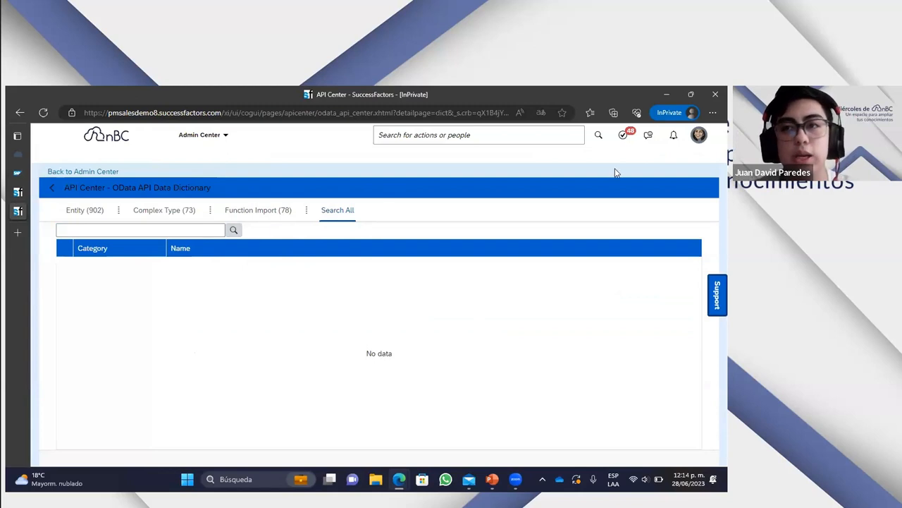
{"action": "left_click", "coordinate": [146, 227]}
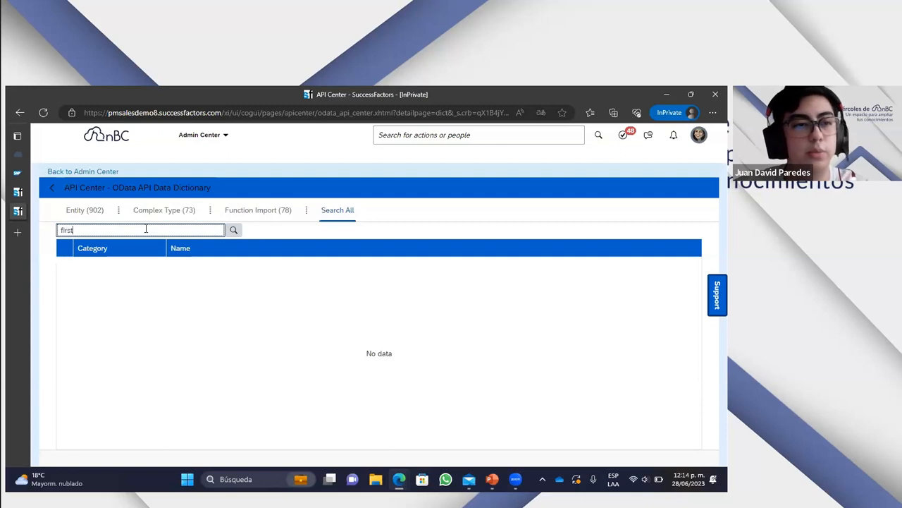
{"action": "type", "text": "firstname"}
{"action": "left_click", "coordinate": [233, 230]}
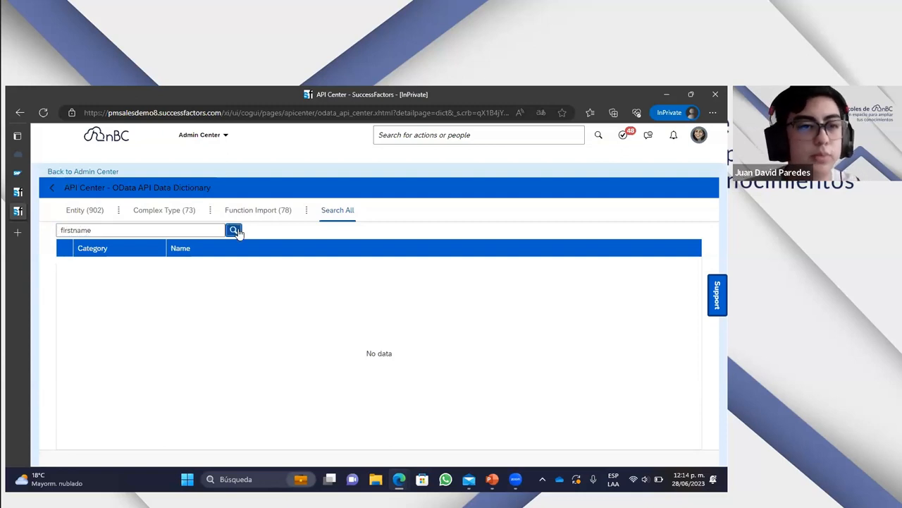
- Look through the entities in the search results and open the PerPersonal entity's definition
{"action": "scroll", "coordinate": [251, 317], "scroll_direction": "down", "scroll_amount": 1}
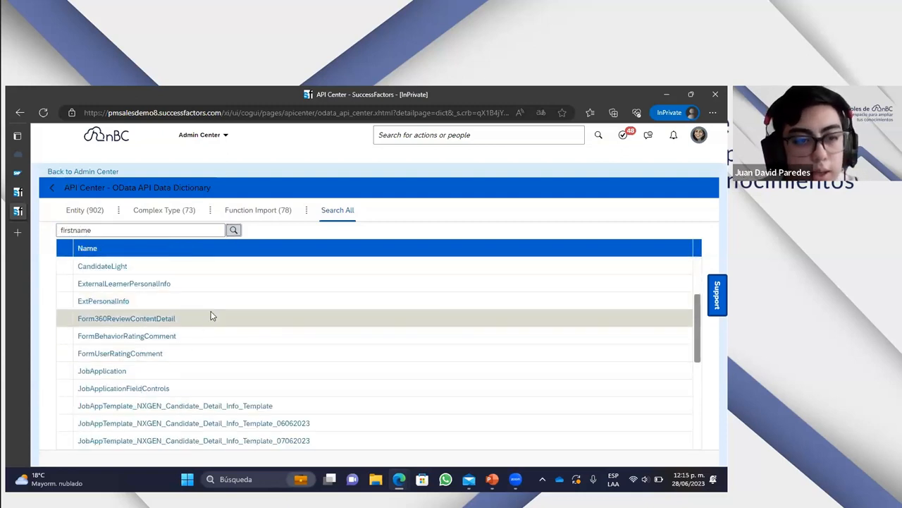
{"action": "scroll", "coordinate": [195, 326], "scroll_direction": "up", "scroll_amount": 2}
{"action": "scroll", "coordinate": [195, 326], "scroll_direction": "down", "scroll_amount": 1}
{"action": "scroll", "coordinate": [211, 328], "scroll_direction": "up", "scroll_amount": 1}
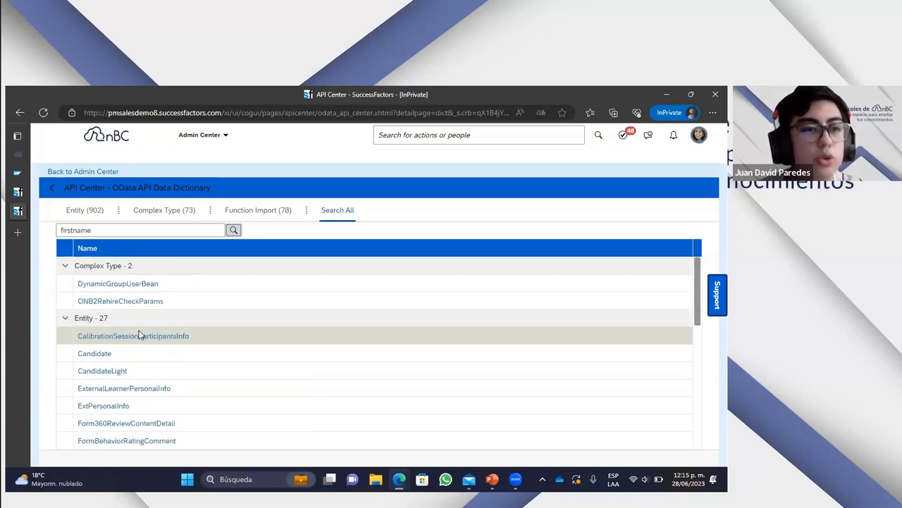
{"action": "scroll", "coordinate": [235, 332], "scroll_direction": "down", "scroll_amount": 5}
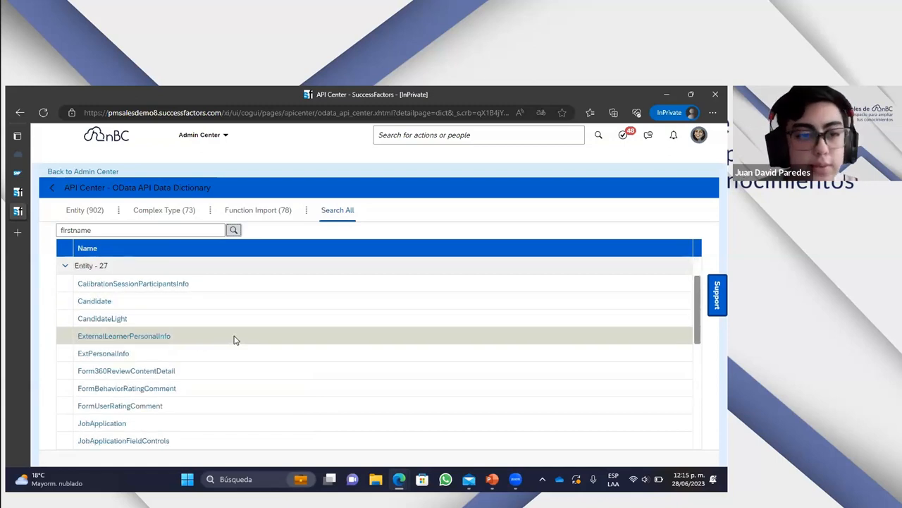
{"action": "scroll", "coordinate": [235, 339], "scroll_direction": "down", "scroll_amount": 2}
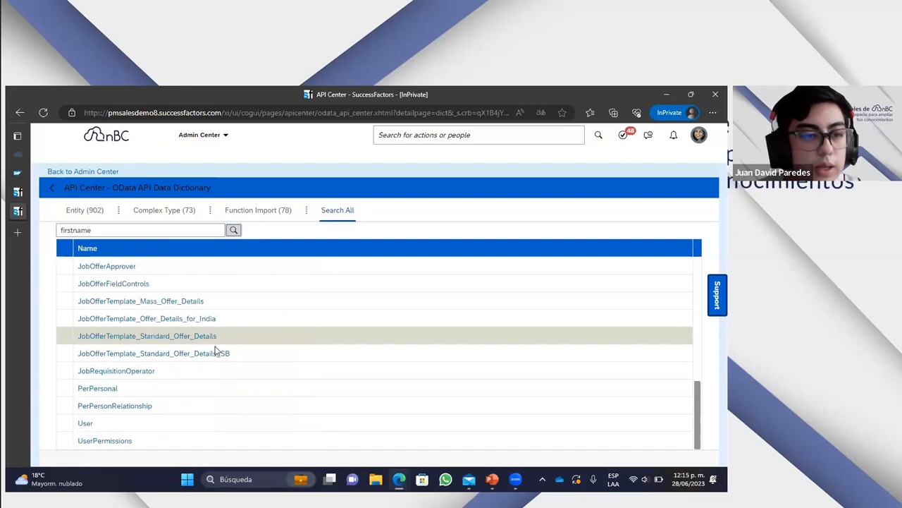
{"action": "left_click", "coordinate": [105, 390]}
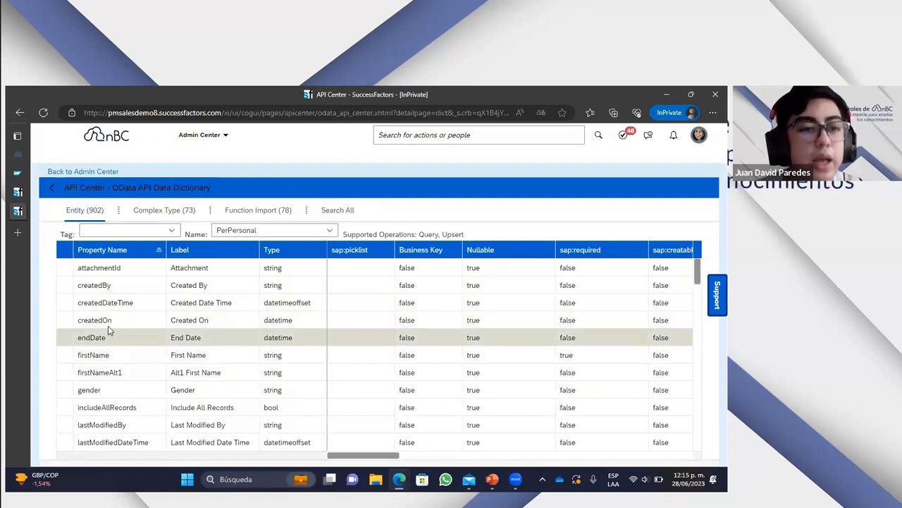
- Examine the PerPersonal entity's property names, labels and types, including the middleName property
{"action": "scroll", "coordinate": [146, 292], "scroll_direction": "down", "scroll_amount": 1}
{"action": "scroll", "coordinate": [166, 301], "scroll_direction": "up", "scroll_amount": 1}
{"action": "scroll", "coordinate": [169, 310], "scroll_direction": "down", "scroll_amount": 1}
{"action": "scroll", "coordinate": [162, 317], "scroll_direction": "up", "scroll_amount": 1}
{"action": "scroll", "coordinate": [157, 328], "scroll_direction": "down", "scroll_amount": 1}
{"action": "left_click_drag", "start_coordinate": [77, 303], "coordinate": [236, 306]}
{"action": "scroll", "coordinate": [164, 364], "scroll_direction": "down", "scroll_amount": 1}
{"action": "left_click_drag", "start_coordinate": [79, 372], "coordinate": [233, 371]}
{"action": "scroll", "coordinate": [161, 372], "scroll_direction": "down", "scroll_amount": 1}
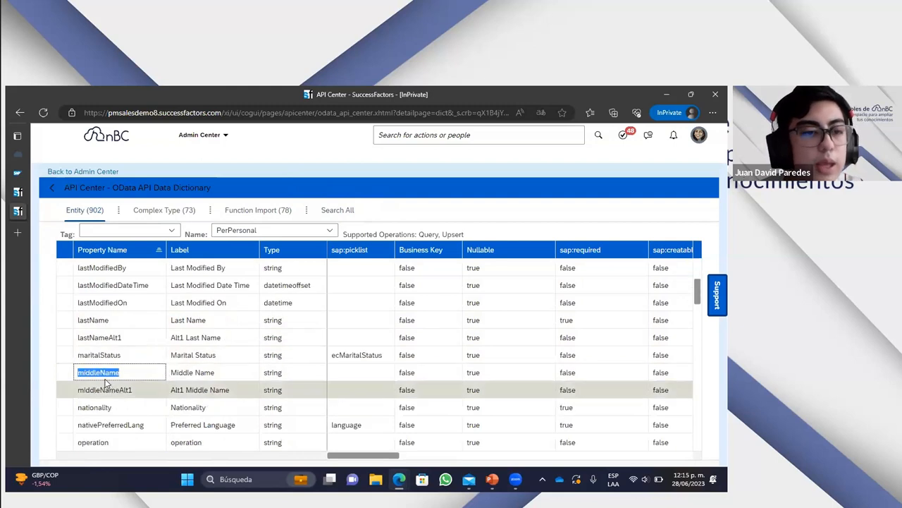
- Review the remaining PerPersonal properties down to the navigation properties, starting with localNavARE
{"action": "left_click", "coordinate": [108, 407]}
{"action": "scroll", "coordinate": [134, 399], "scroll_direction": "up", "scroll_amount": 1}
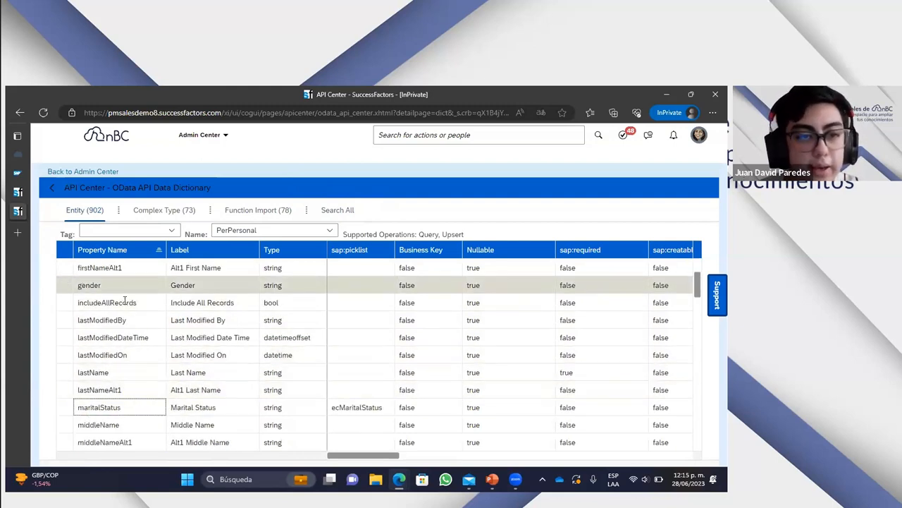
{"action": "scroll", "coordinate": [323, 356], "scroll_direction": "down", "scroll_amount": 10}
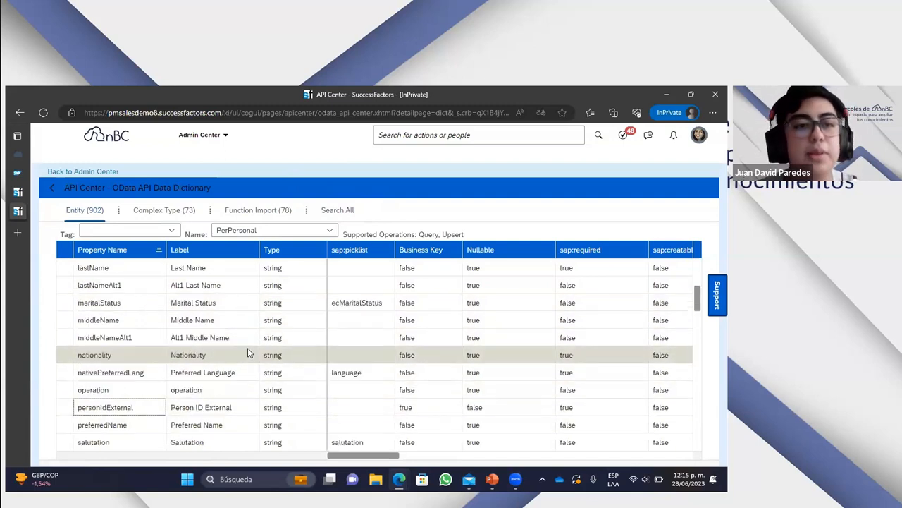
{"action": "scroll", "coordinate": [248, 361], "scroll_direction": "up", "scroll_amount": 8}
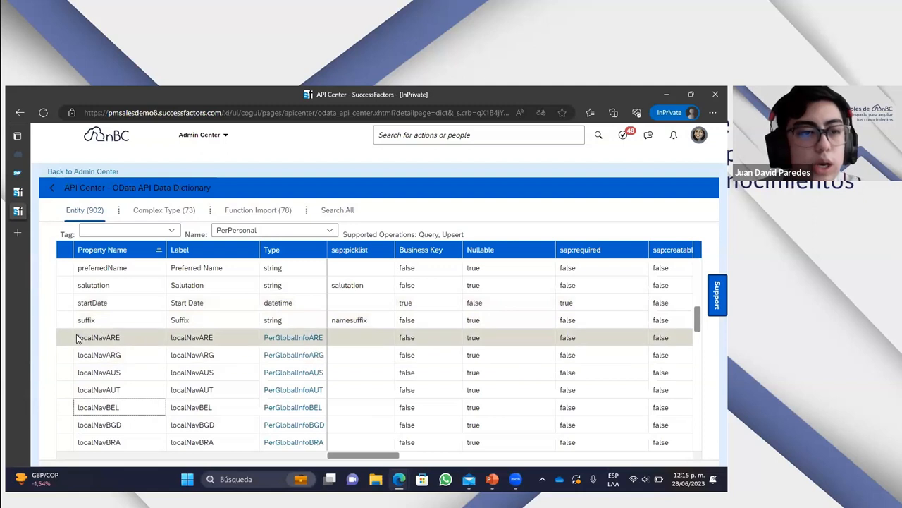
{"action": "double_click", "coordinate": [80, 339]}
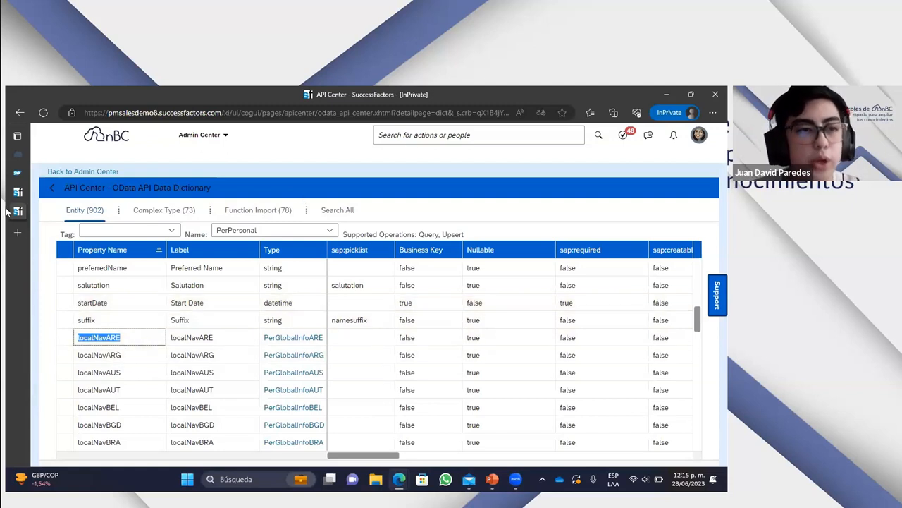
- Return to the SuccessFactors channel's processing details in Integration Suite
{"action": "left_click", "coordinate": [18, 172]}
{"action": "scroll", "coordinate": [463, 328], "scroll_direction": "up", "scroll_amount": 2}
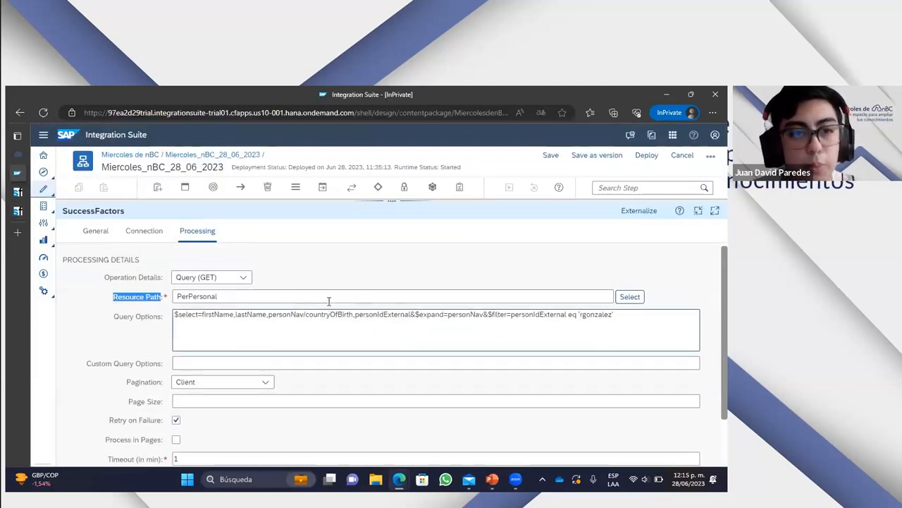
{"action": "left_click", "coordinate": [629, 301]}
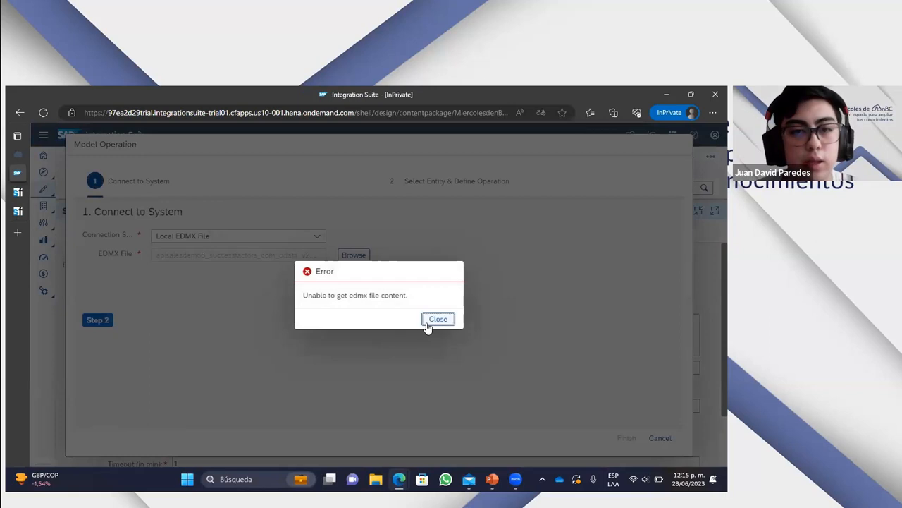
{"action": "left_click", "coordinate": [438, 320]}
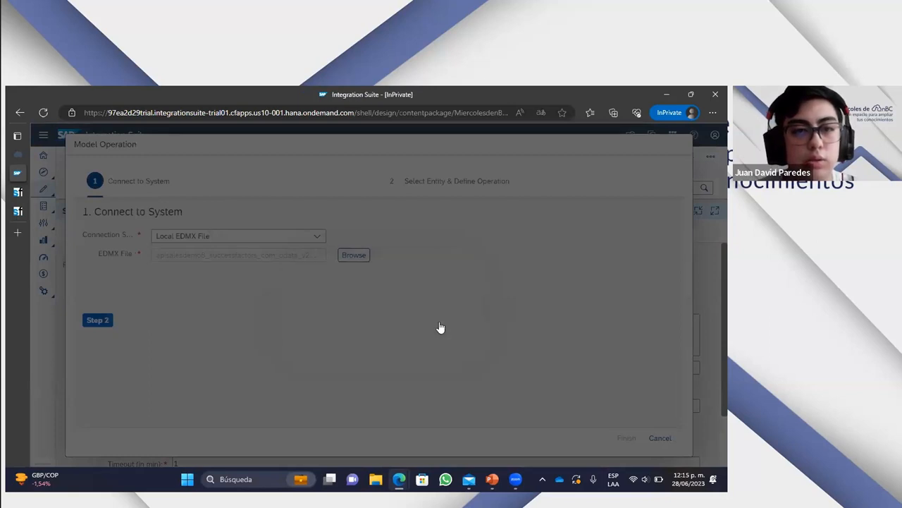
{"action": "left_click", "coordinate": [660, 437]}
{"action": "left_click", "coordinate": [430, 320]}
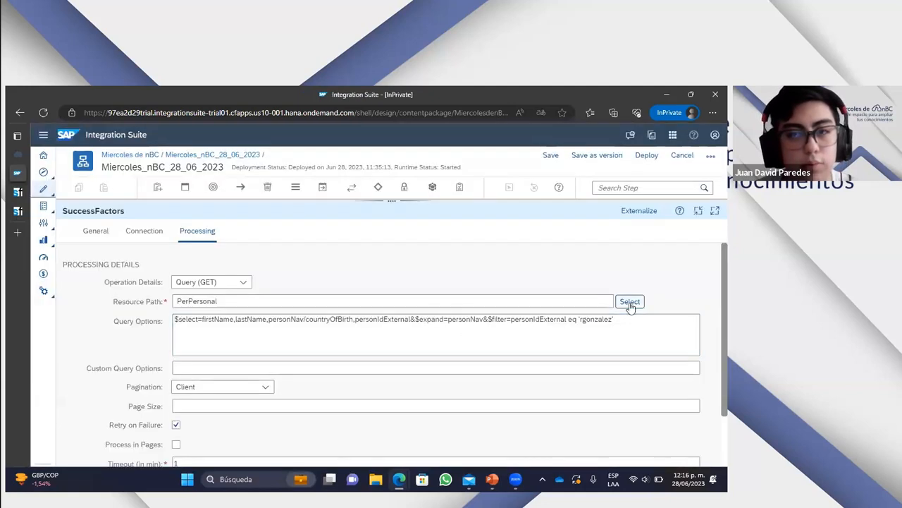
- Start selecting the resource path in Model Operation, set the connection source to Remote and continue to the entity and operation definition
{"action": "left_click", "coordinate": [629, 301]}
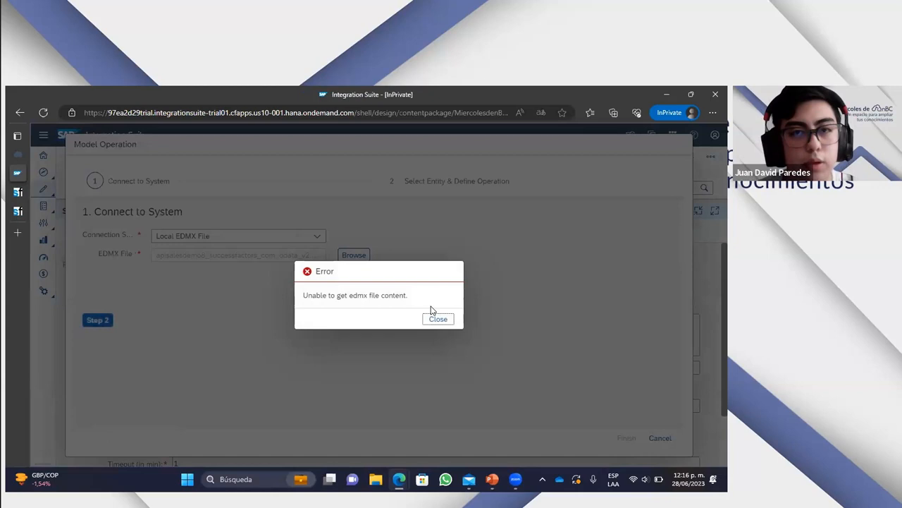
{"action": "left_click", "coordinate": [438, 319]}
{"action": "left_click", "coordinate": [318, 238]}
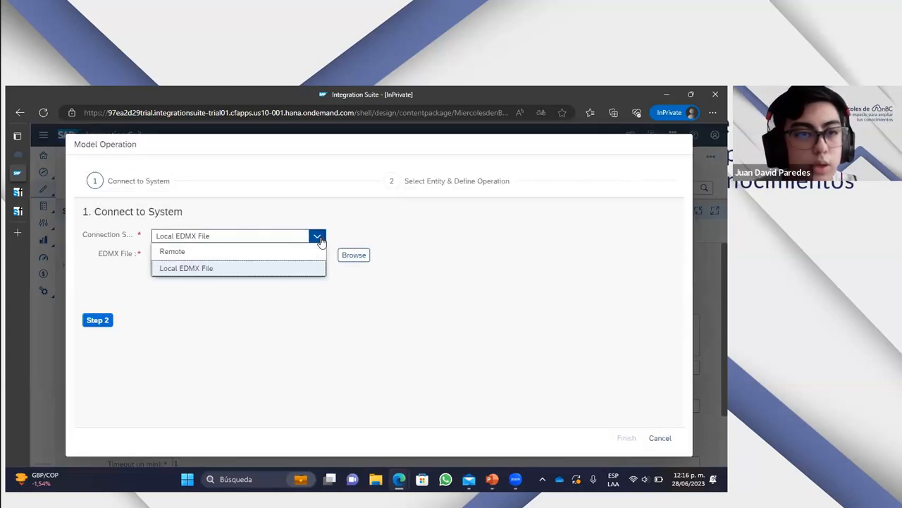
{"action": "left_click", "coordinate": [241, 252]}
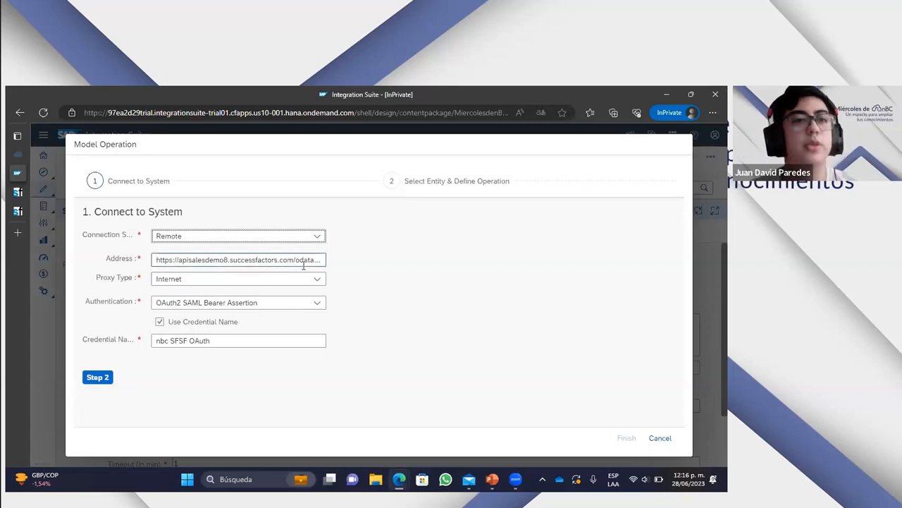
{"action": "left_click", "coordinate": [110, 381]}
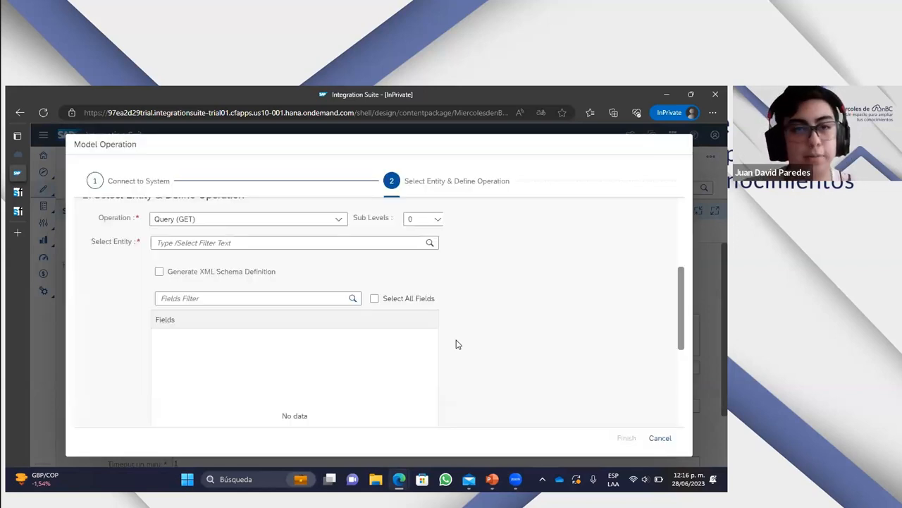
- Review the remote connection's address with its /odata/v2/$metadata ending, its authentication and its credential name
{"action": "scroll", "coordinate": [456, 343], "scroll_direction": "up", "scroll_amount": 5}
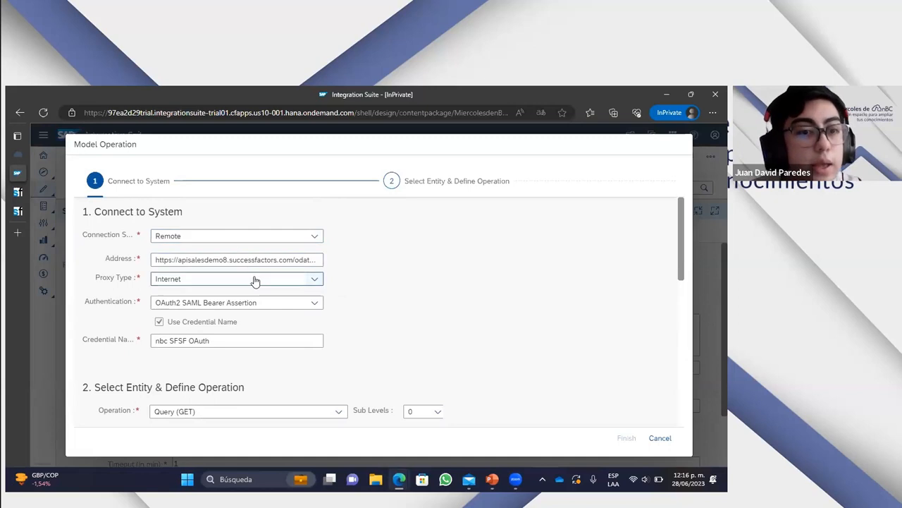
{"action": "left_click", "coordinate": [294, 259]}
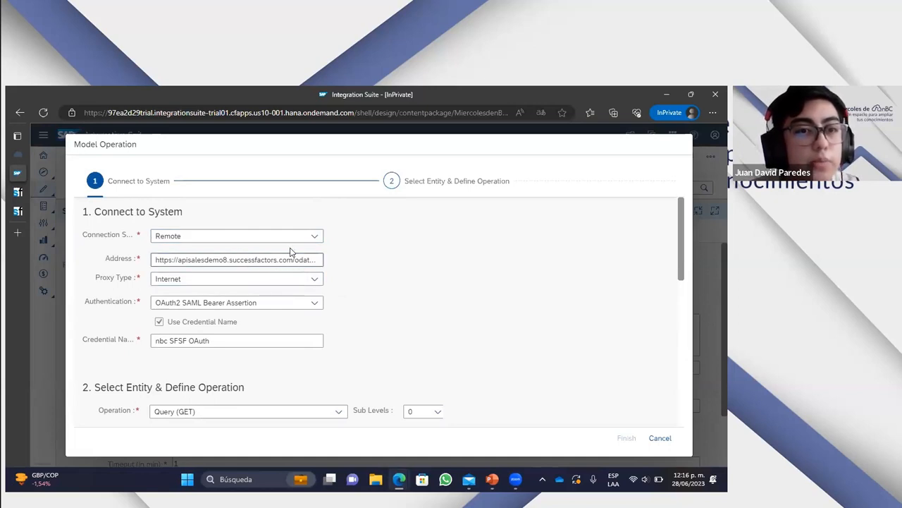
{"action": "left_click_drag", "start_coordinate": [273, 259], "coordinate": [363, 260]}
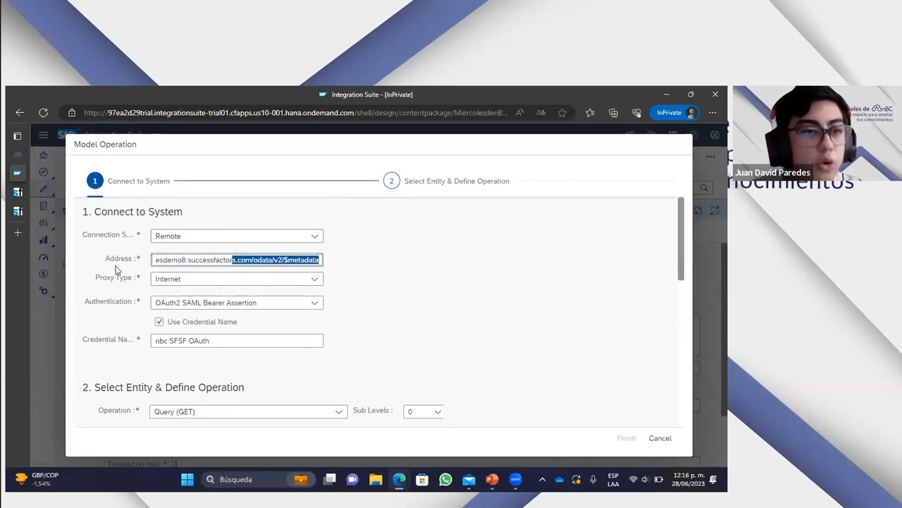
{"action": "left_click_drag", "start_coordinate": [227, 259], "coordinate": [136, 267]}
{"action": "left_click_drag", "start_coordinate": [248, 260], "coordinate": [314, 258]}
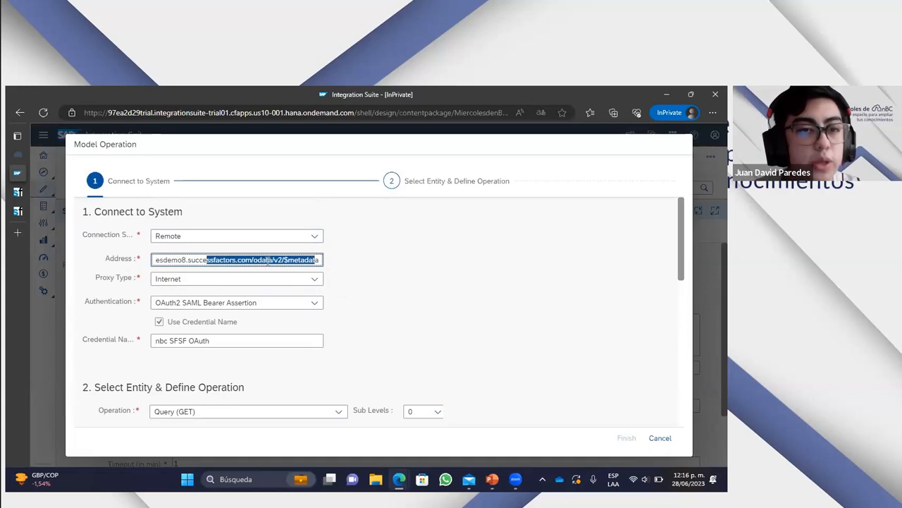
{"action": "left_click", "coordinate": [274, 260]}
{"action": "left_click_drag", "start_coordinate": [252, 259], "coordinate": [321, 259]}
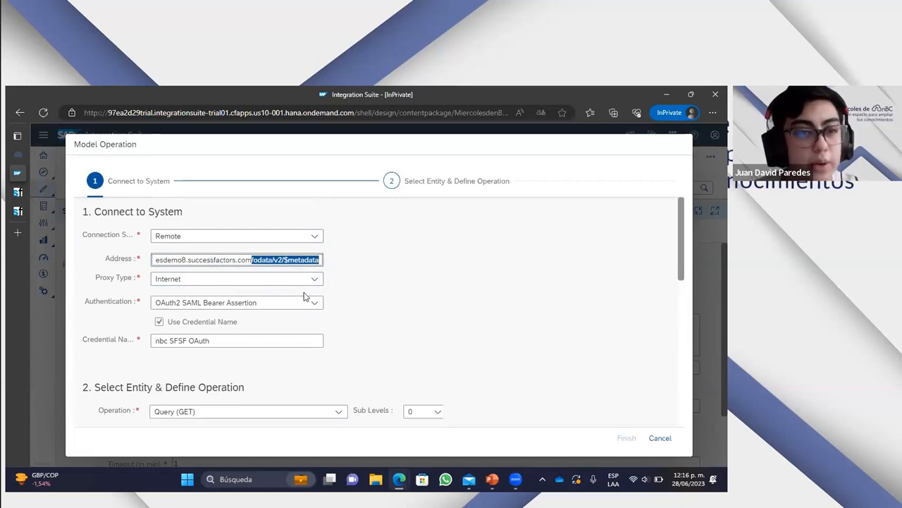
{"action": "scroll", "coordinate": [298, 270], "scroll_direction": "down", "scroll_amount": 1}
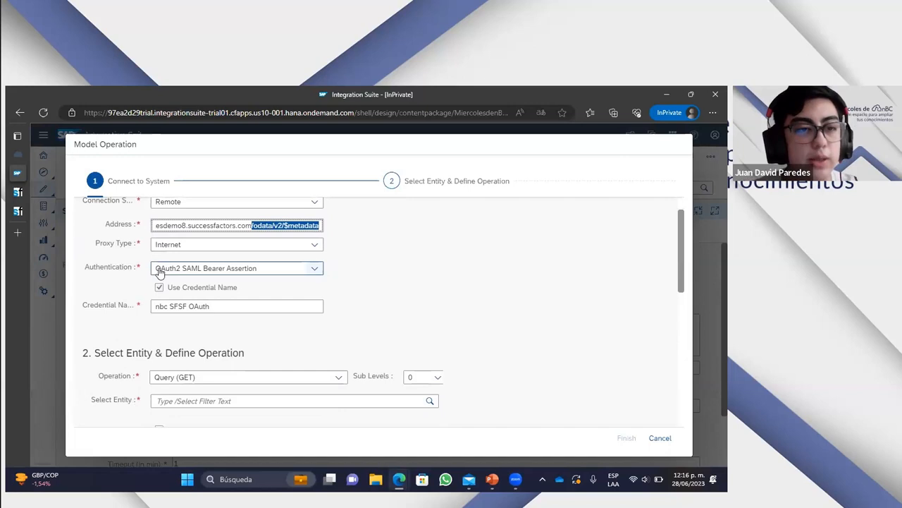
{"action": "scroll", "coordinate": [535, 316], "scroll_direction": "down", "scroll_amount": 2}
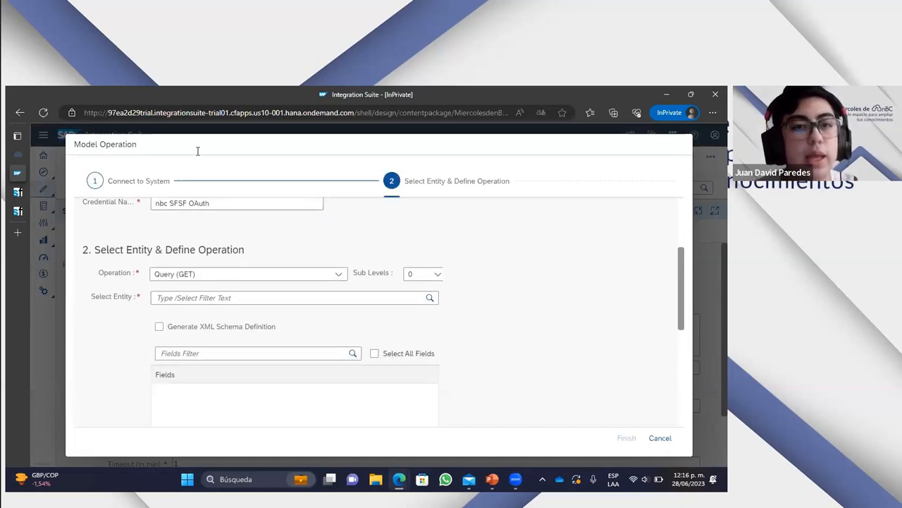
- Check the PerPersonal navigation properties in the data dictionary and set the query operation's sub levels to 1 in Model Operation
{"action": "left_click", "coordinate": [17, 211]}
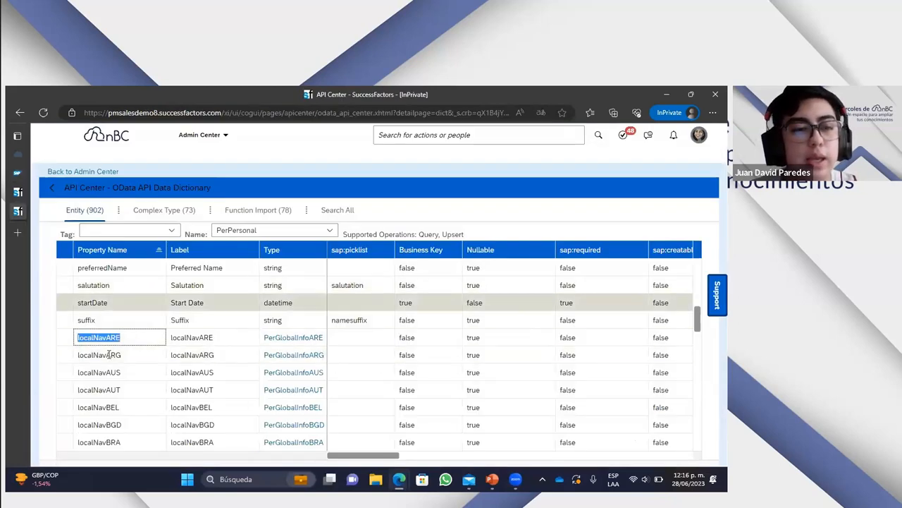
{"action": "mouse_move", "coordinate": [18, 192]}
{"action": "left_click", "coordinate": [28, 173]}
{"action": "scroll", "coordinate": [448, 284], "scroll_direction": "up", "scroll_amount": 1}
{"action": "scroll", "coordinate": [445, 288], "scroll_direction": "down", "scroll_amount": 1}
{"action": "left_click", "coordinate": [437, 274]}
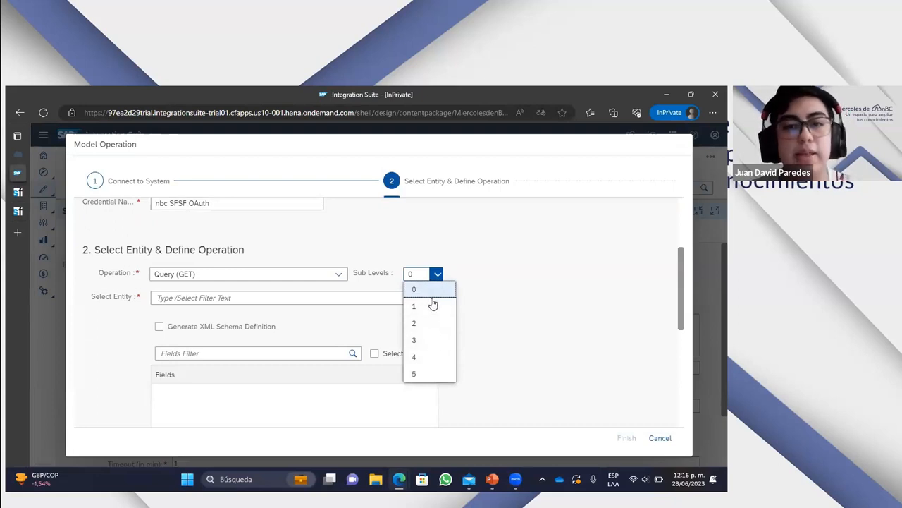
{"action": "left_click", "coordinate": [432, 307]}
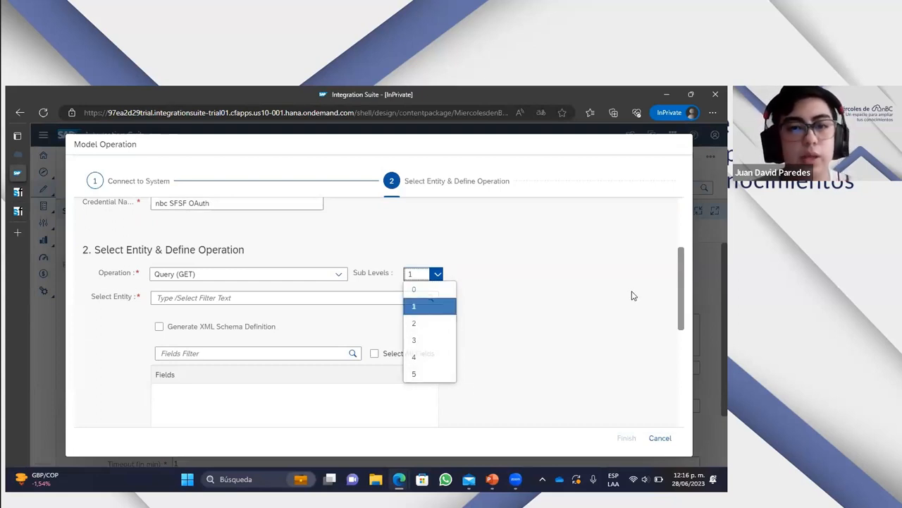
- Select PerPersonal as the entity for the query operation and look over its fields
{"action": "left_click", "coordinate": [212, 296]}
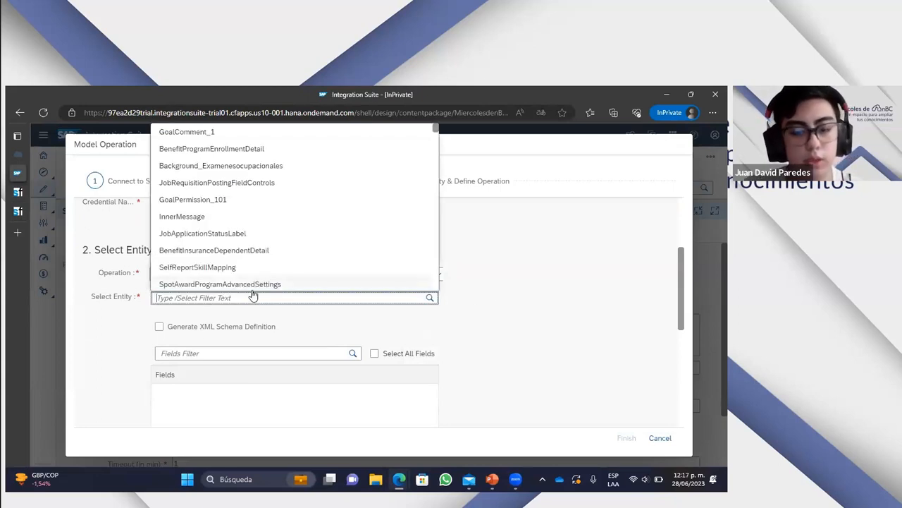
{"action": "type", "text": "perper"}
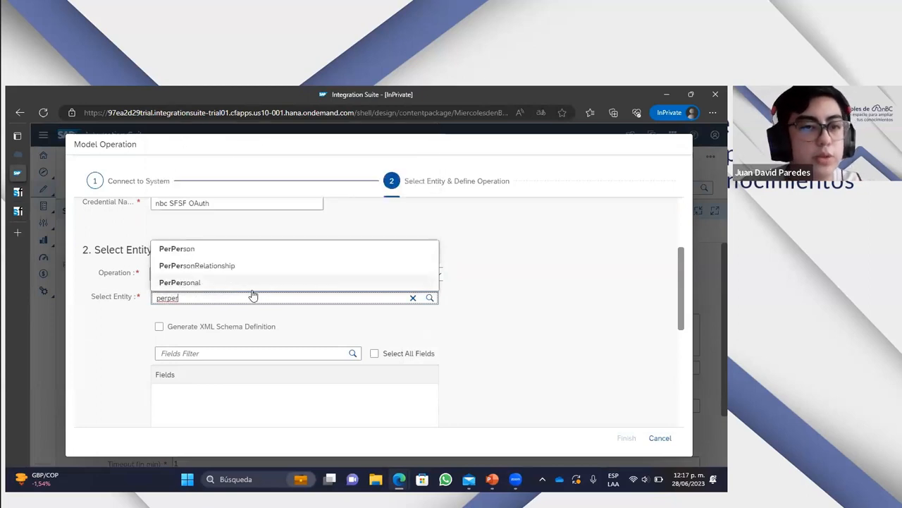
{"action": "left_click", "coordinate": [228, 283]}
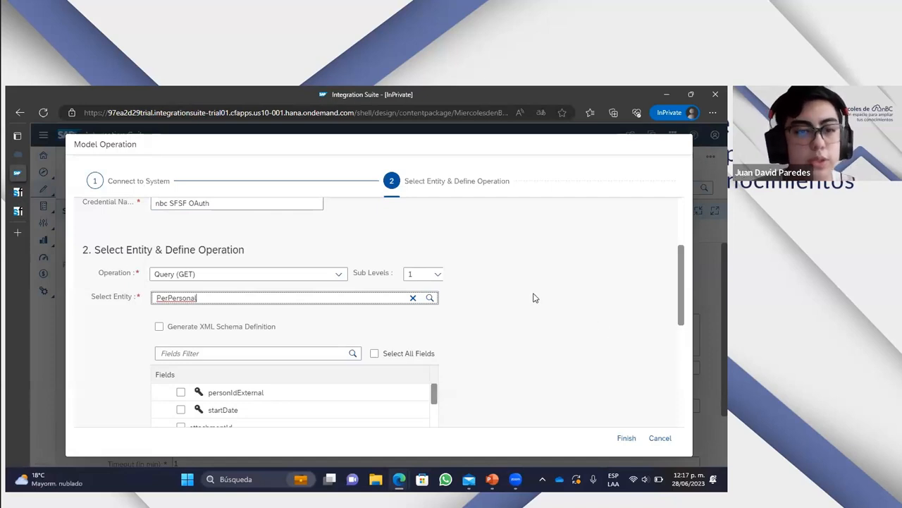
{"action": "scroll", "coordinate": [533, 298], "scroll_direction": "down", "scroll_amount": 4}
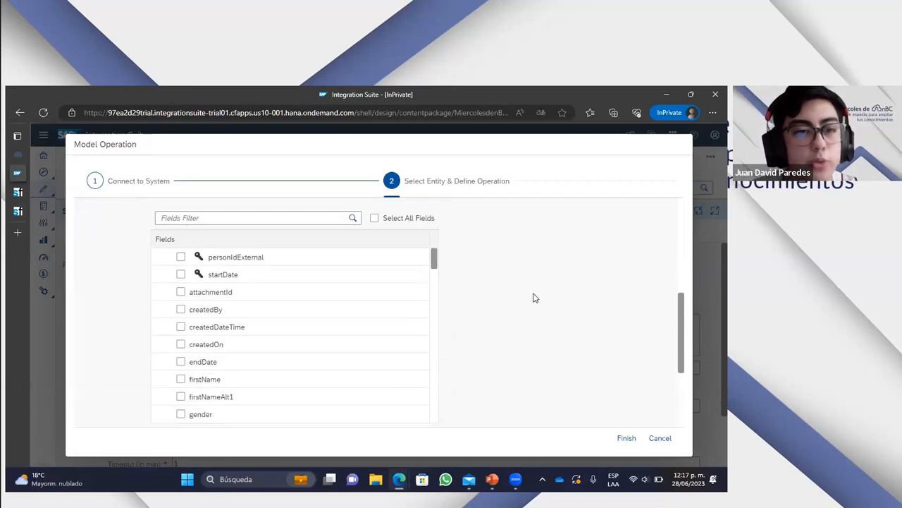
{"action": "scroll", "coordinate": [359, 289], "scroll_direction": "down", "scroll_amount": 8}
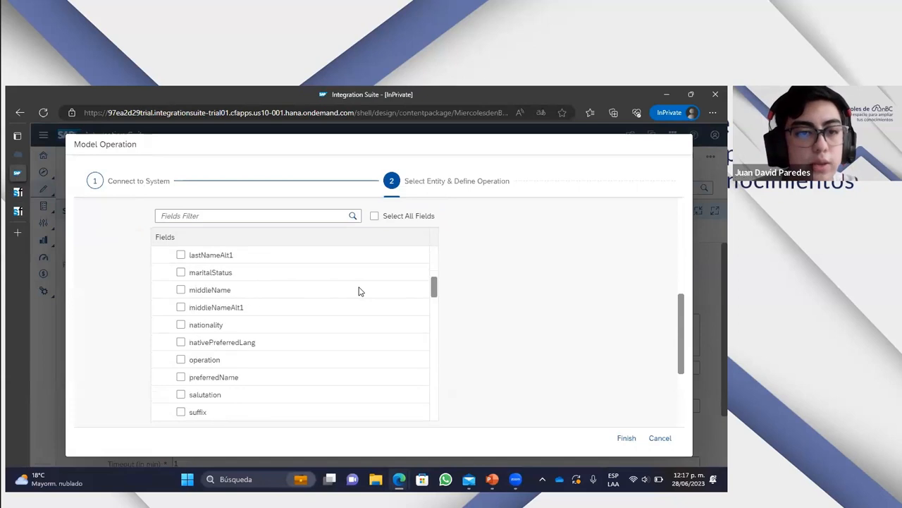
- Compare the PerPersonal field list with the data dictionary in the SuccessFactors API Center
{"action": "left_click", "coordinate": [18, 211]}
{"action": "left_click", "coordinate": [18, 172]}
{"action": "scroll", "coordinate": [316, 340], "scroll_direction": "up", "scroll_amount": 8}
{"action": "scroll", "coordinate": [314, 340], "scroll_direction": "up", "scroll_amount": 1}
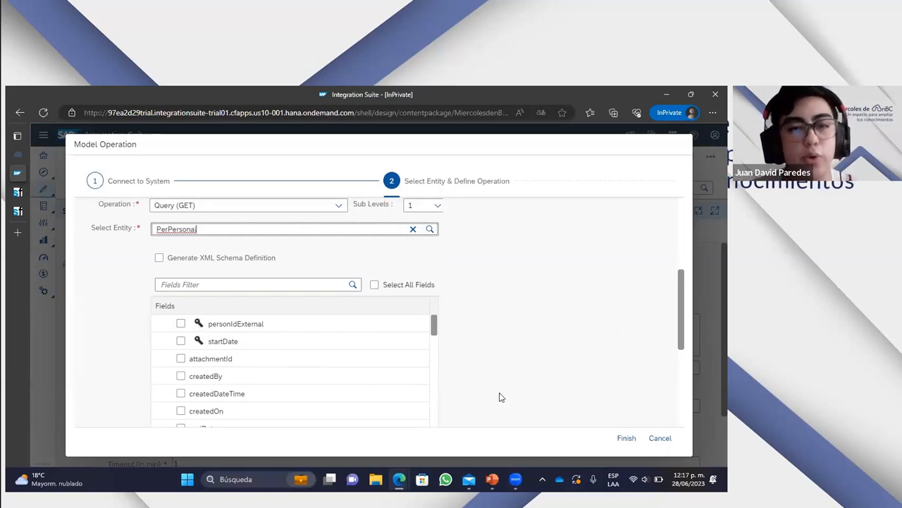
- Include the firstName field in the PerPersonal query
{"action": "scroll", "coordinate": [557, 308], "scroll_direction": "down", "scroll_amount": 2}
{"action": "scroll", "coordinate": [288, 326], "scroll_direction": "down", "scroll_amount": 1}
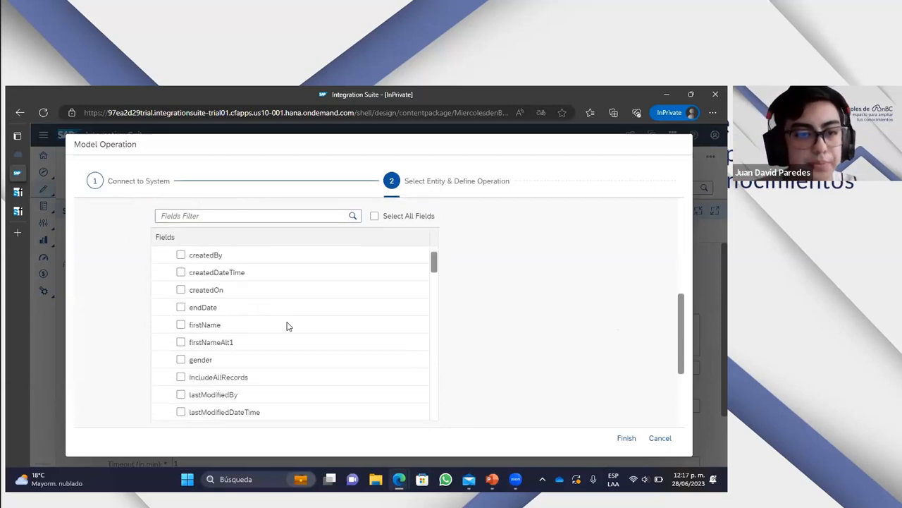
{"action": "left_click", "coordinate": [181, 324]}
{"action": "scroll", "coordinate": [332, 328], "scroll_direction": "down", "scroll_amount": 3}
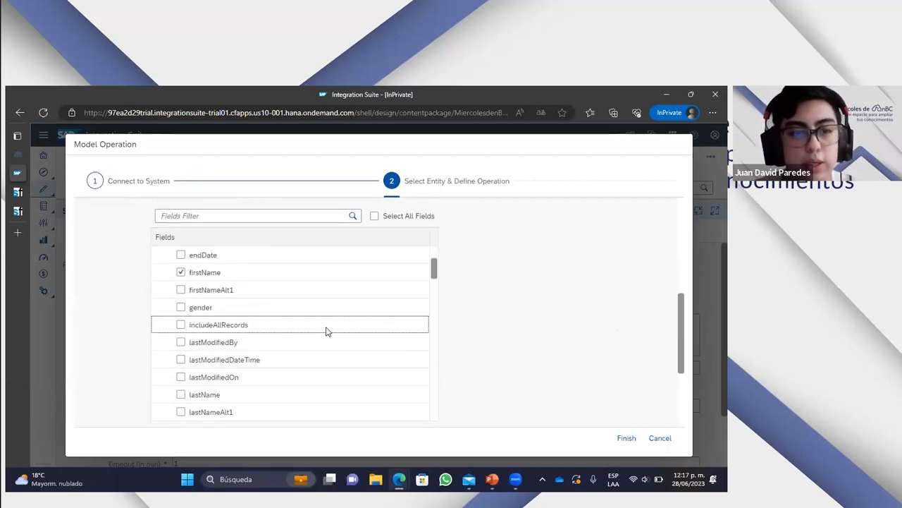
{"action": "scroll", "coordinate": [320, 332], "scroll_direction": "down", "scroll_amount": 1}
{"action": "scroll", "coordinate": [321, 333], "scroll_direction": "up", "scroll_amount": 7}
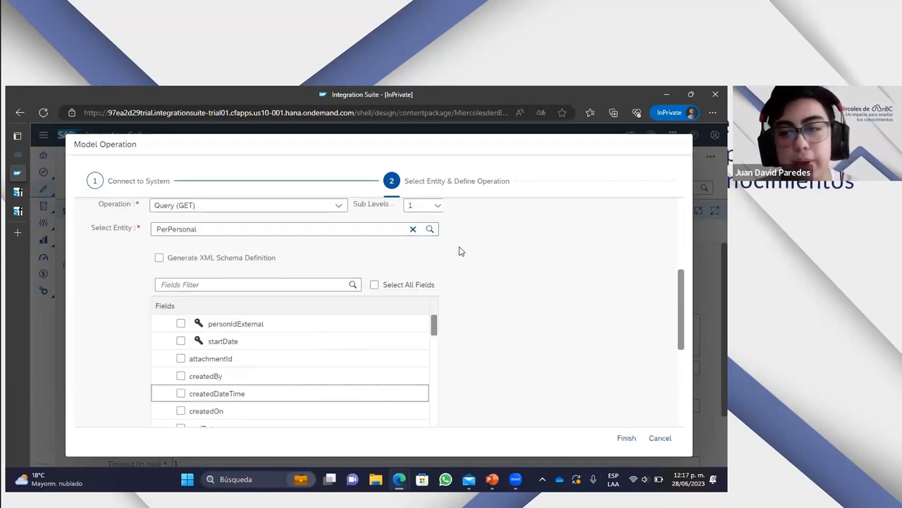
- Expand the localNavARE navigation property and examine its nested fields
{"action": "scroll", "coordinate": [453, 276], "scroll_direction": "down", "scroll_amount": 1}
{"action": "scroll", "coordinate": [329, 332], "scroll_direction": "down", "scroll_amount": 3}
{"action": "scroll", "coordinate": [529, 329], "scroll_direction": "down", "scroll_amount": 2}
{"action": "scroll", "coordinate": [275, 321], "scroll_direction": "down", "scroll_amount": 1}
{"action": "scroll", "coordinate": [275, 321], "scroll_direction": "down", "scroll_amount": 4}
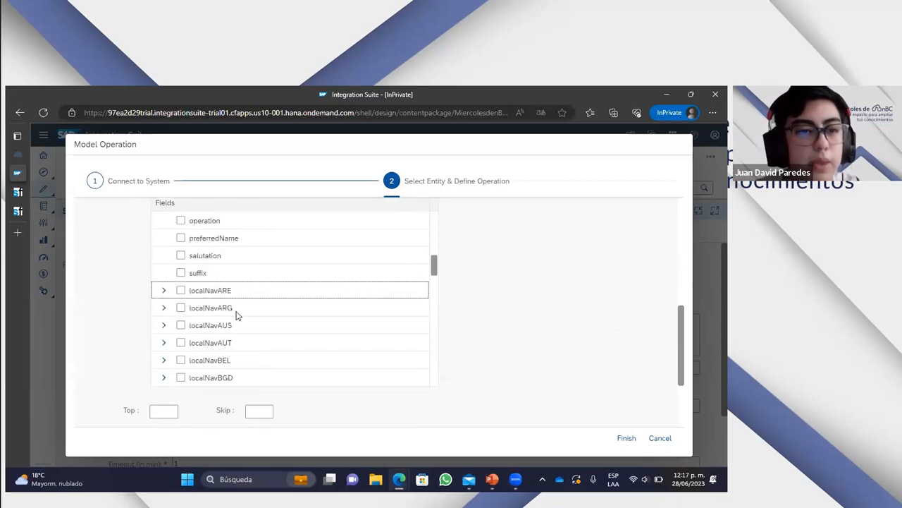
{"action": "scroll", "coordinate": [233, 314], "scroll_direction": "up", "scroll_amount": 1}
{"action": "left_click", "coordinate": [164, 239]}
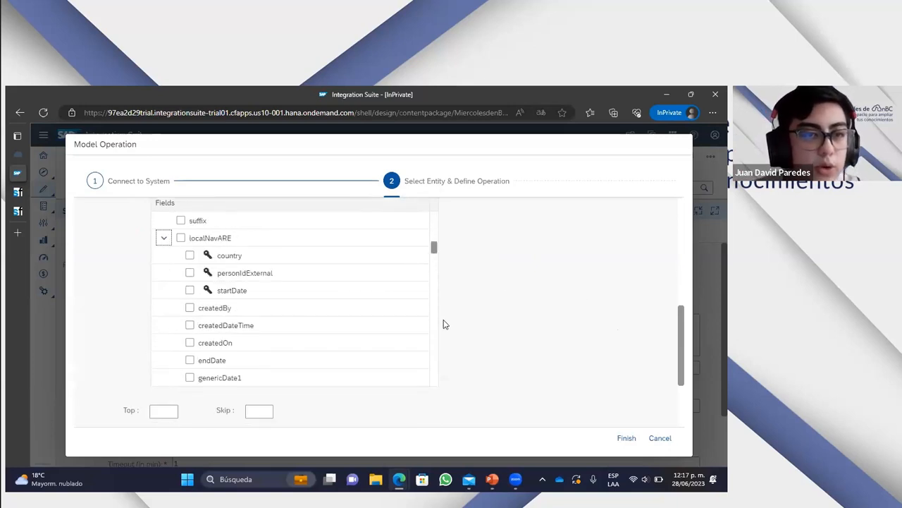
{"action": "scroll", "coordinate": [248, 271], "scroll_direction": "down", "scroll_amount": 12}
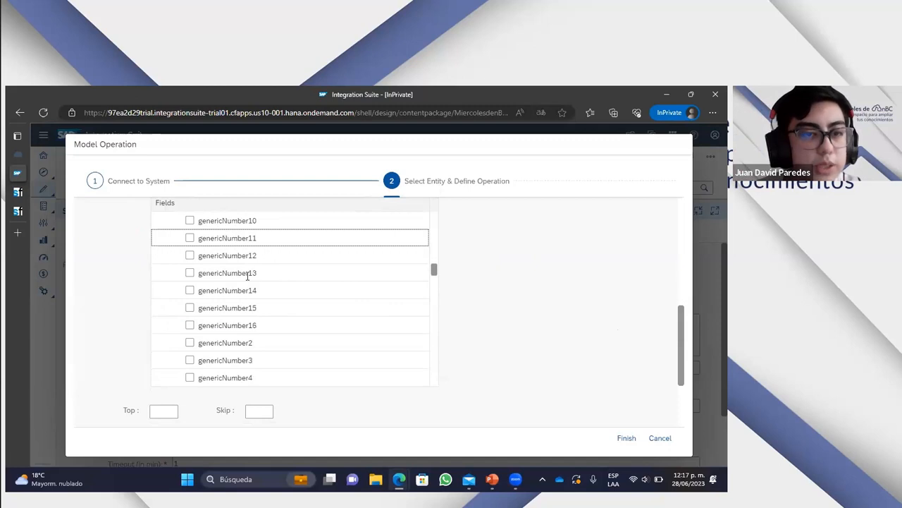
{"action": "scroll", "coordinate": [246, 276], "scroll_direction": "up", "scroll_amount": 12}
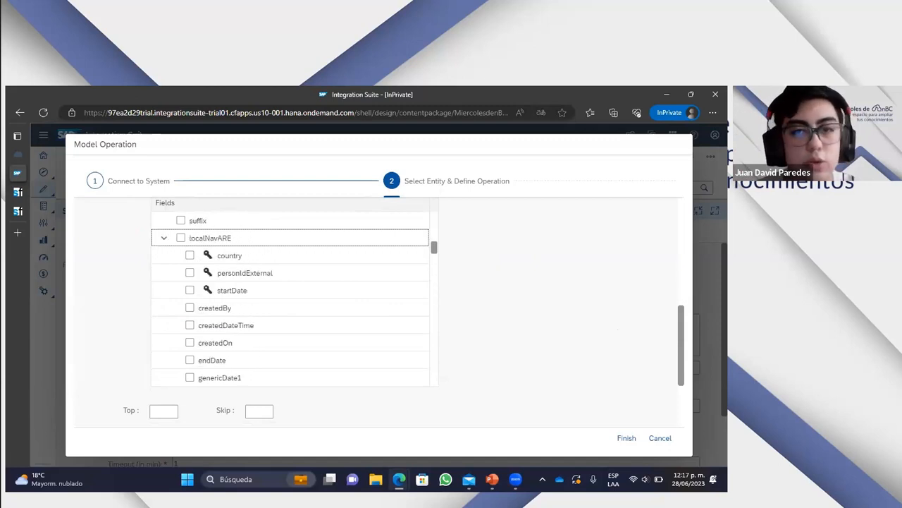
- Set the query's sub levels to 0 and look through the PerPersonal field list without navigation properties
{"action": "scroll", "coordinate": [572, 320], "scroll_direction": "up", "scroll_amount": 3}
{"action": "scroll", "coordinate": [572, 320], "scroll_direction": "up", "scroll_amount": 2}
{"action": "left_click", "coordinate": [436, 273]}
{"action": "left_click", "coordinate": [423, 289]}
{"action": "scroll", "coordinate": [595, 314], "scroll_direction": "down", "scroll_amount": 8}
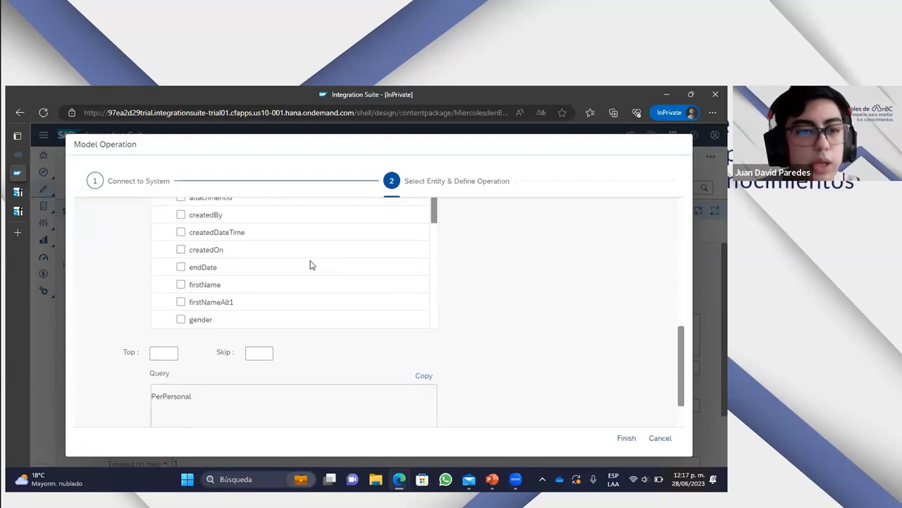
{"action": "scroll", "coordinate": [592, 312], "scroll_direction": "up", "scroll_amount": 2}
{"action": "scroll", "coordinate": [322, 310], "scroll_direction": "down", "scroll_amount": 8}
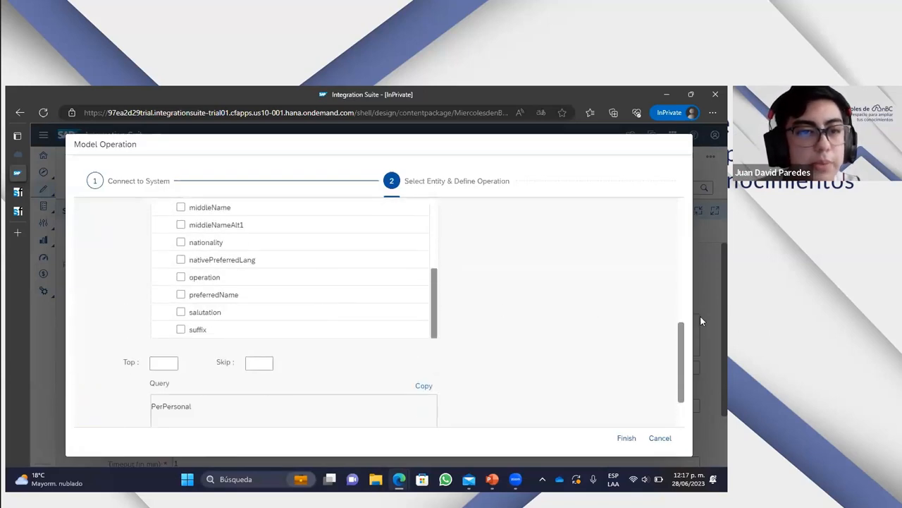
{"action": "scroll", "coordinate": [624, 311], "scroll_direction": "up", "scroll_amount": 2}
{"action": "scroll", "coordinate": [250, 333], "scroll_direction": "up", "scroll_amount": 4}
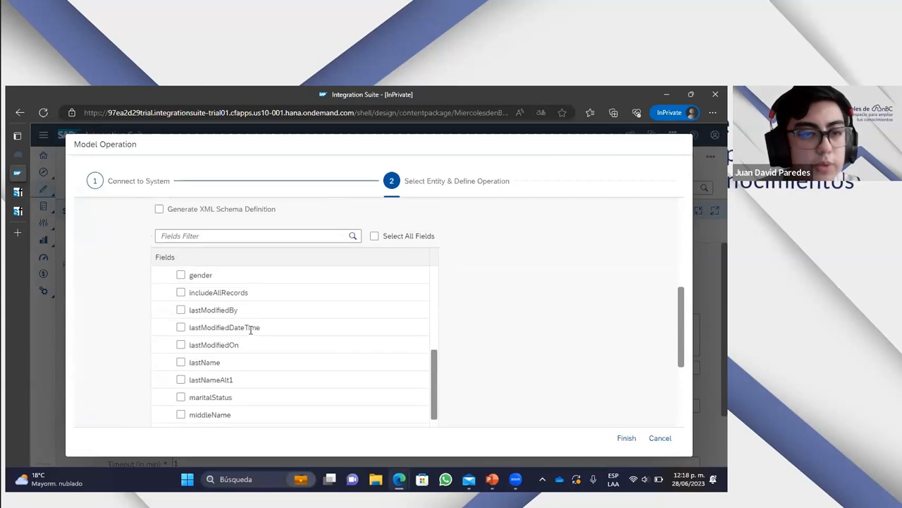
{"action": "scroll", "coordinate": [250, 333], "scroll_direction": "up", "scroll_amount": 5}
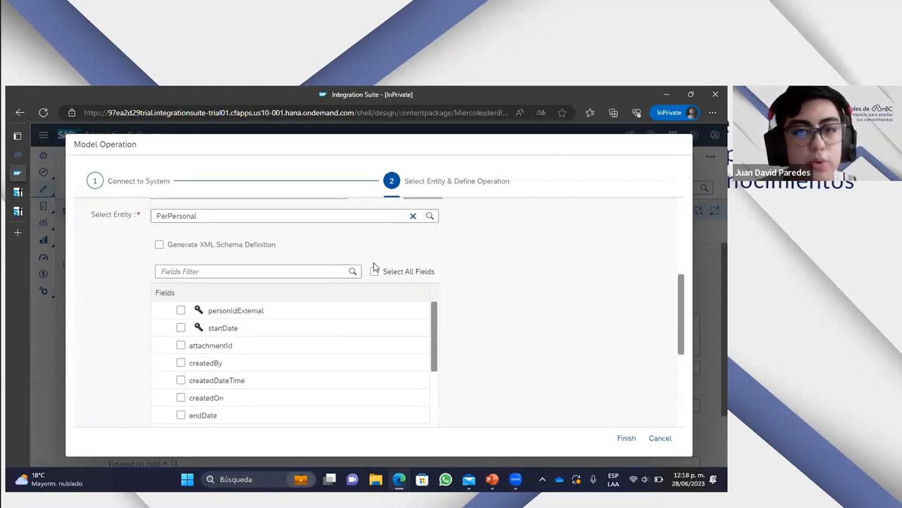
- Select all PerPersonal fields and clear the selection again
{"action": "left_click", "coordinate": [374, 274]}
{"action": "scroll", "coordinate": [505, 276], "scroll_direction": "down", "scroll_amount": 1}
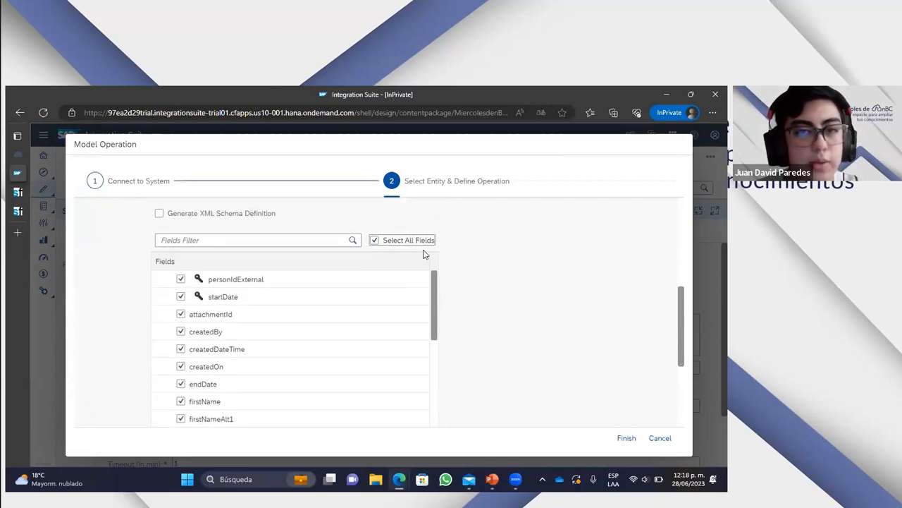
{"action": "scroll", "coordinate": [506, 276], "scroll_direction": "up", "scroll_amount": 1}
{"action": "left_click", "coordinate": [375, 272]}
- Set the query operation's sub levels to 3
{"action": "scroll", "coordinate": [503, 276], "scroll_direction": "up", "scroll_amount": 2}
{"action": "left_click", "coordinate": [433, 226]}
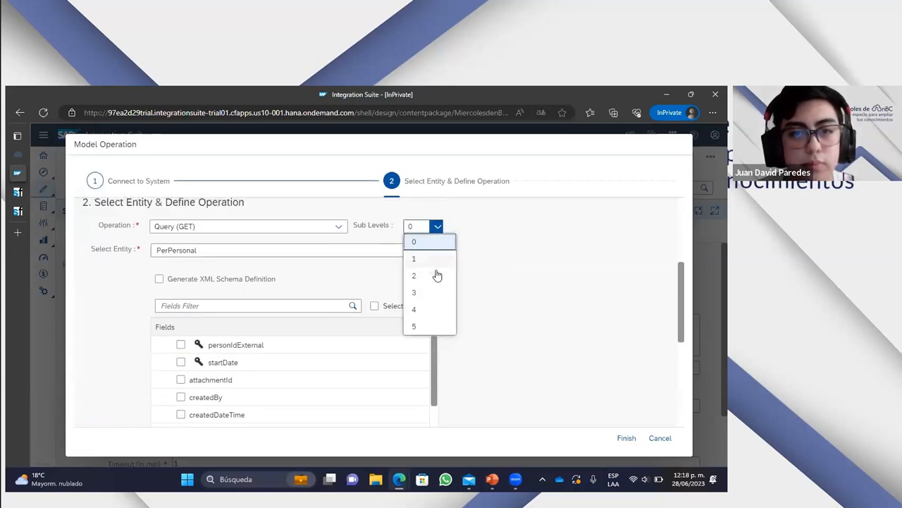
{"action": "left_click", "coordinate": [426, 292]}
{"action": "scroll", "coordinate": [493, 276], "scroll_direction": "down", "scroll_amount": 4}
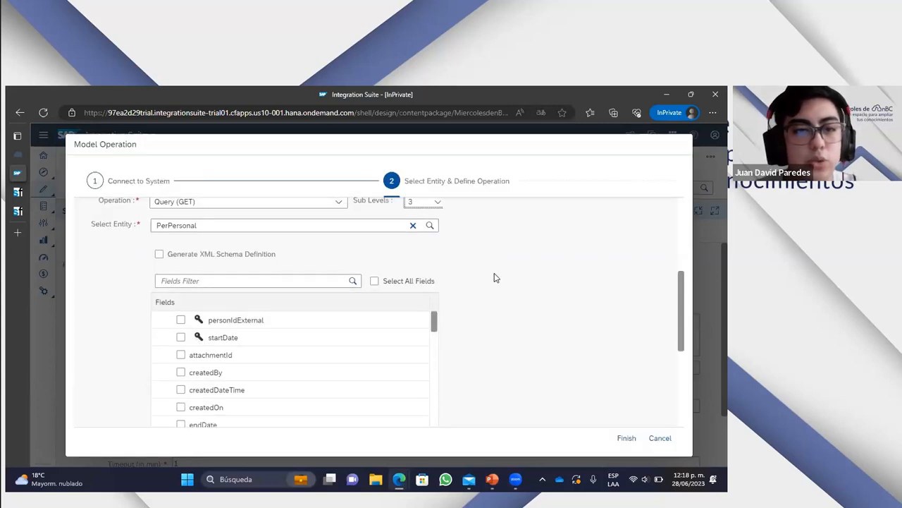
{"action": "scroll", "coordinate": [281, 318], "scroll_direction": "down", "scroll_amount": 10}
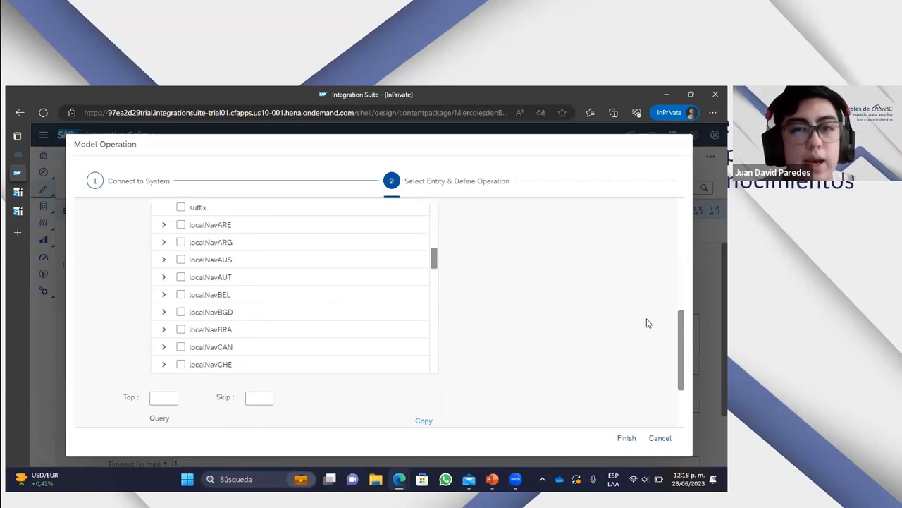
- Expand the personNav navigation property and the emailNav property nested inside it
{"action": "scroll", "coordinate": [540, 318], "scroll_direction": "up", "scroll_amount": 2}
{"action": "scroll", "coordinate": [540, 318], "scroll_direction": "down", "scroll_amount": 2}
{"action": "scroll", "coordinate": [270, 337], "scroll_direction": "down", "scroll_amount": 3}
{"action": "scroll", "coordinate": [270, 337], "scroll_direction": "down", "scroll_amount": 12}
{"action": "scroll", "coordinate": [270, 337], "scroll_direction": "down", "scroll_amount": 3}
{"action": "scroll", "coordinate": [254, 329], "scroll_direction": "down", "scroll_amount": 1}
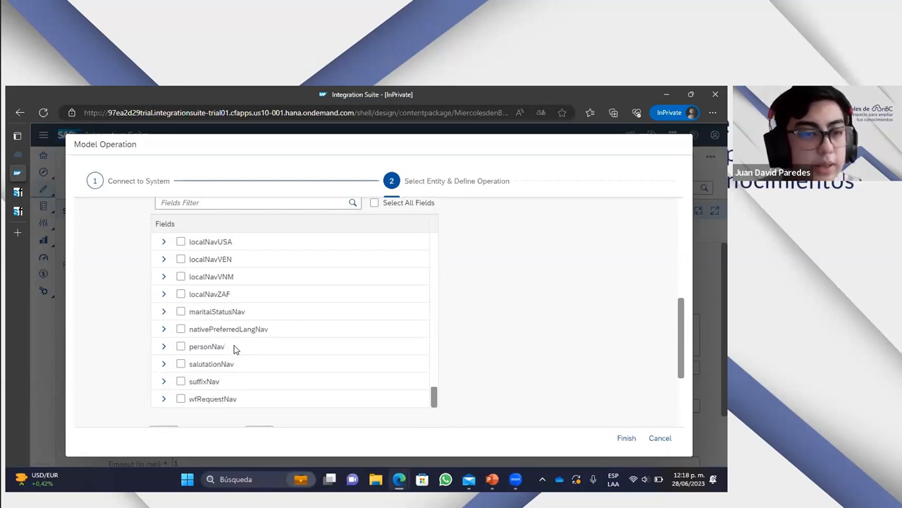
{"action": "left_click", "coordinate": [164, 347]}
{"action": "scroll", "coordinate": [348, 338], "scroll_direction": "down", "scroll_amount": 2}
{"action": "scroll", "coordinate": [348, 337], "scroll_direction": "down", "scroll_amount": 4}
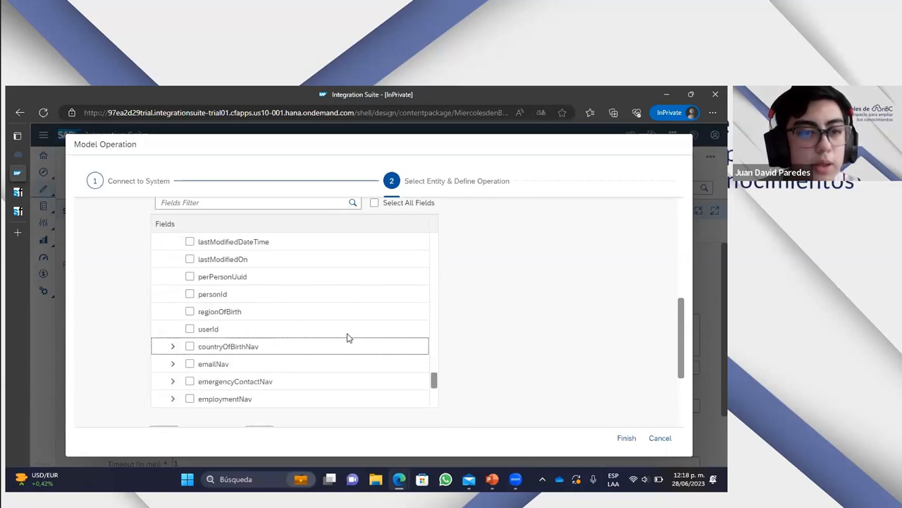
{"action": "left_click", "coordinate": [173, 311]}
{"action": "scroll", "coordinate": [327, 332], "scroll_direction": "down", "scroll_amount": 2}
{"action": "scroll", "coordinate": [549, 319], "scroll_direction": "up", "scroll_amount": 2}
{"action": "scroll", "coordinate": [508, 325], "scroll_direction": "up", "scroll_amount": 3}
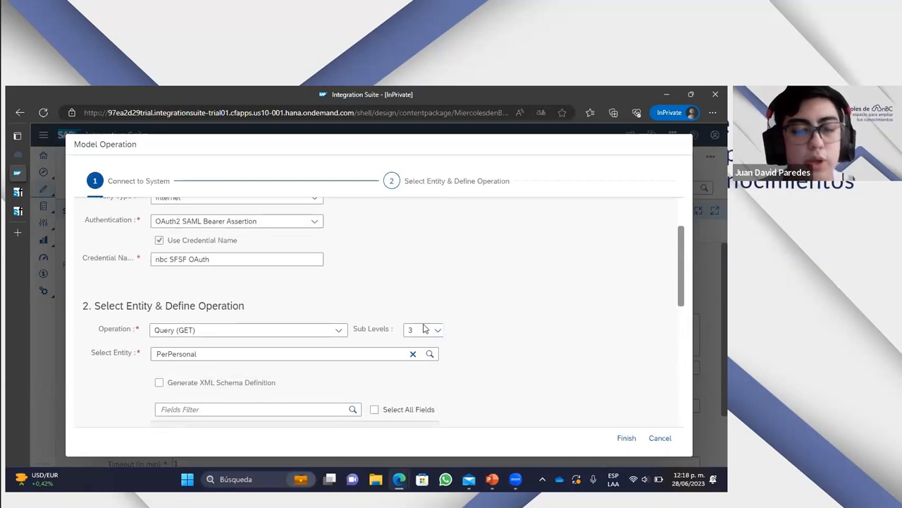
- Include the firstName and lastName fields of PerPersonal in the query
{"action": "scroll", "coordinate": [520, 343], "scroll_direction": "down", "scroll_amount": 3}
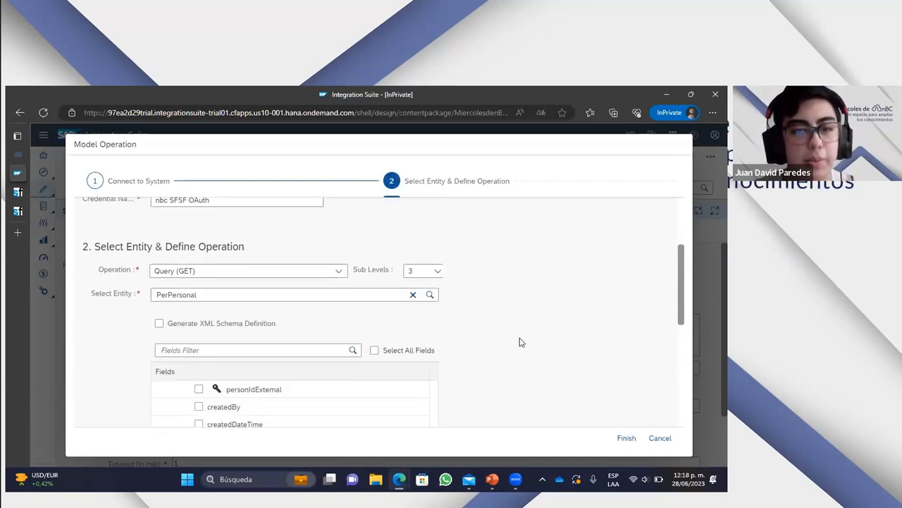
{"action": "scroll", "coordinate": [417, 317], "scroll_direction": "up", "scroll_amount": 5}
{"action": "scroll", "coordinate": [338, 334], "scroll_direction": "up", "scroll_amount": 10}
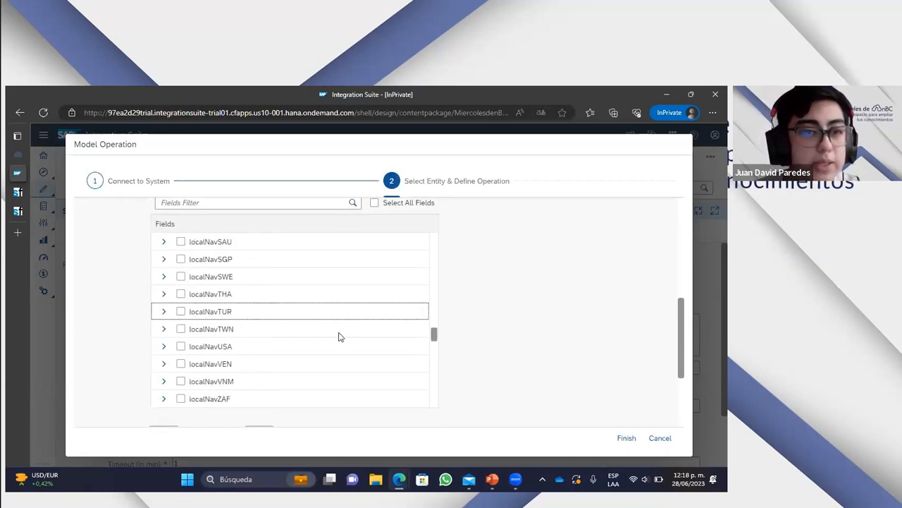
{"action": "scroll", "coordinate": [337, 333], "scroll_direction": "up", "scroll_amount": 3}
{"action": "scroll", "coordinate": [366, 313], "scroll_direction": "down", "scroll_amount": 2}
{"action": "scroll", "coordinate": [517, 318], "scroll_direction": "down", "scroll_amount": 2}
{"action": "left_click", "coordinate": [182, 277]}
{"action": "scroll", "coordinate": [302, 285], "scroll_direction": "down", "scroll_amount": 2}
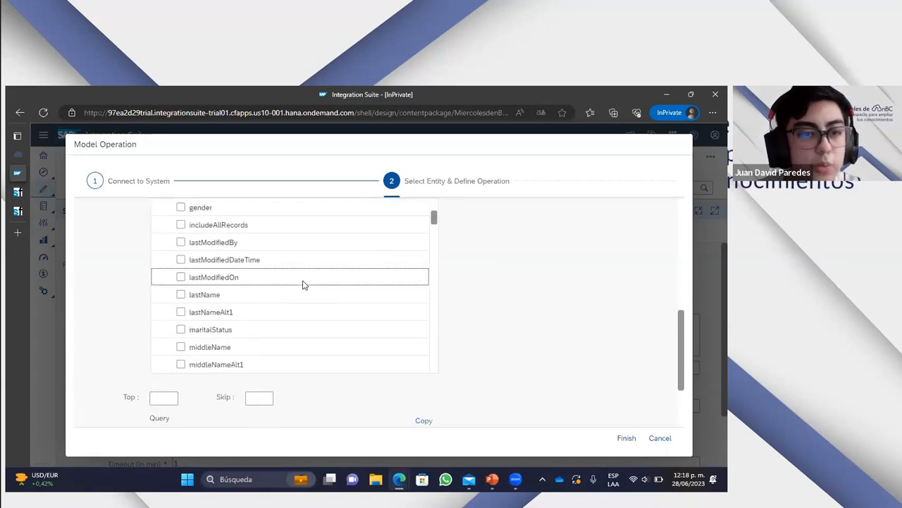
{"action": "left_click", "coordinate": [181, 294]}
{"action": "scroll", "coordinate": [286, 283], "scroll_direction": "down", "scroll_amount": 1}
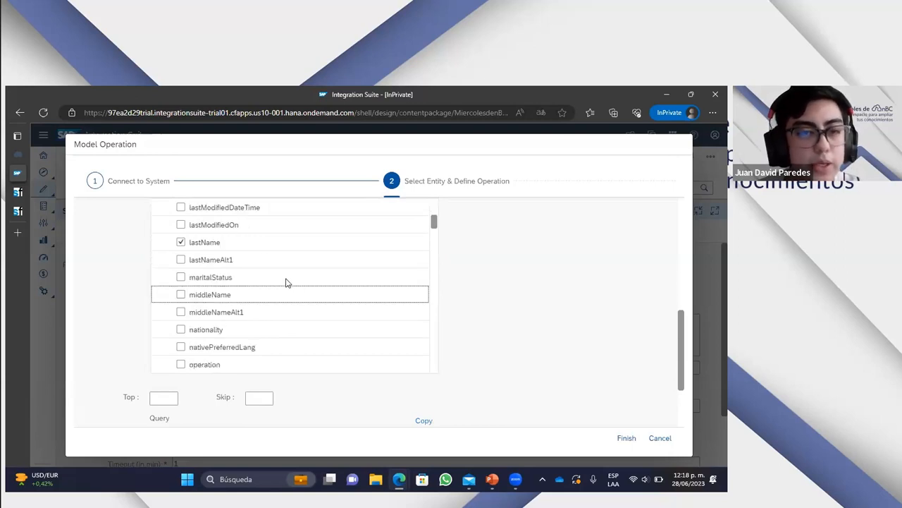
- Add the nationality and gender fields to the PerPersonal query
{"action": "scroll", "coordinate": [233, 297], "scroll_direction": "down", "scroll_amount": 1}
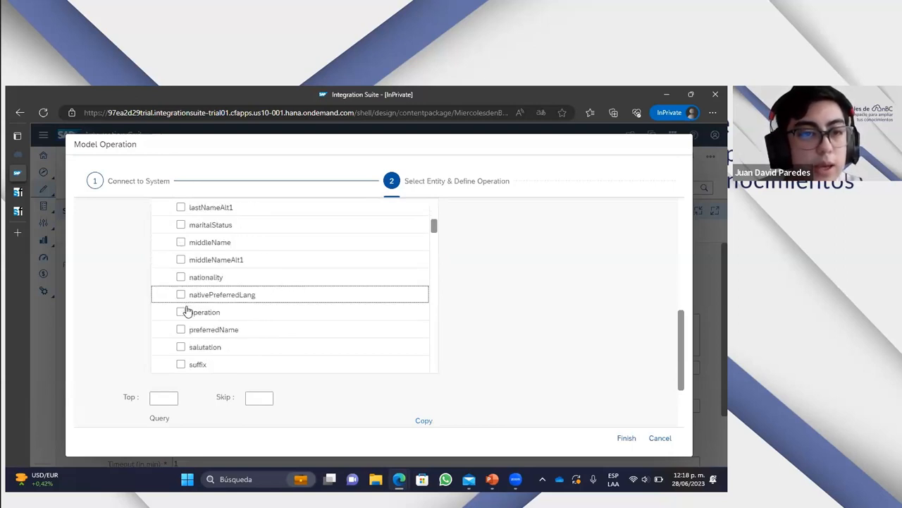
{"action": "left_click", "coordinate": [181, 277]}
{"action": "scroll", "coordinate": [287, 311], "scroll_direction": "down", "scroll_amount": 1}
{"action": "scroll", "coordinate": [272, 317], "scroll_direction": "up", "scroll_amount": 2}
{"action": "scroll", "coordinate": [268, 314], "scroll_direction": "up", "scroll_amount": 1}
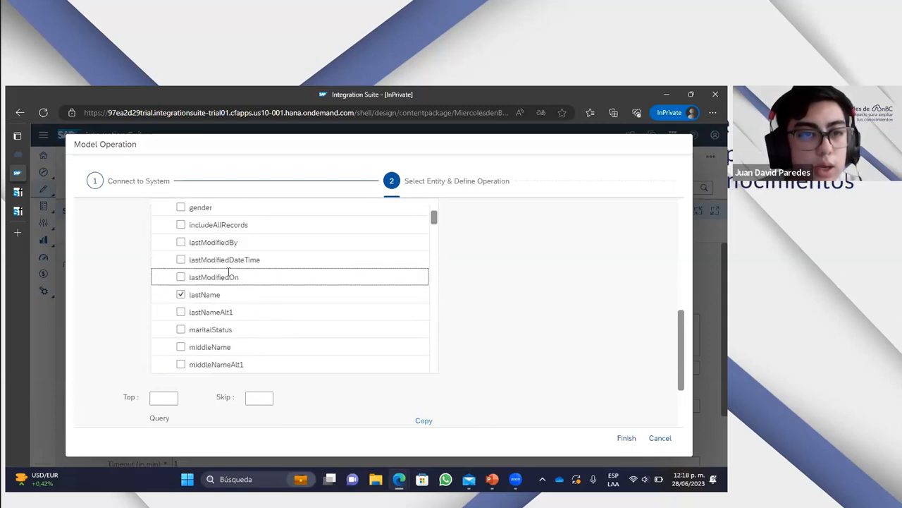
{"action": "left_click", "coordinate": [179, 207]}
- Add the personId field nested under personNav to the query
{"action": "scroll", "coordinate": [342, 275], "scroll_direction": "down", "scroll_amount": 5}
{"action": "scroll", "coordinate": [340, 286], "scroll_direction": "down", "scroll_amount": 12}
{"action": "scroll", "coordinate": [336, 299], "scroll_direction": "down", "scroll_amount": 1}
{"action": "scroll", "coordinate": [250, 296], "scroll_direction": "down", "scroll_amount": 3}
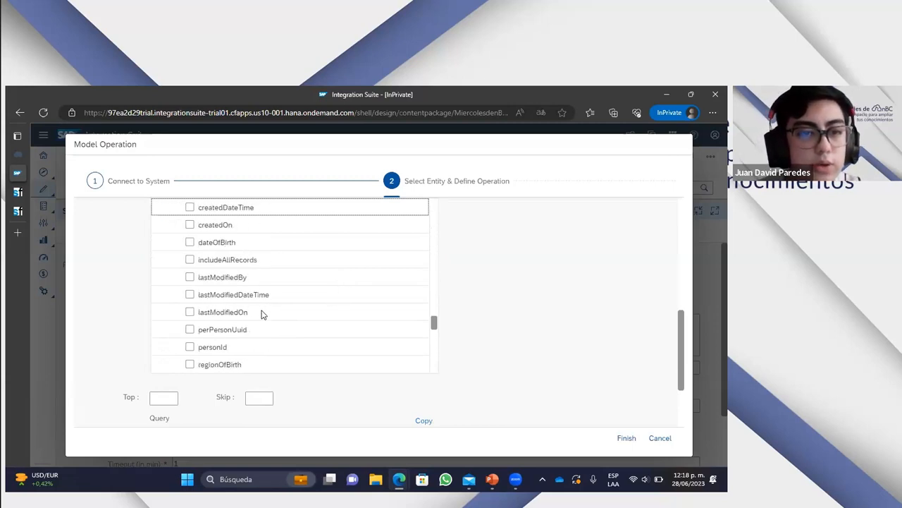
{"action": "left_click", "coordinate": [190, 294]}
{"action": "scroll", "coordinate": [499, 324], "scroll_direction": "down", "scroll_amount": 1}
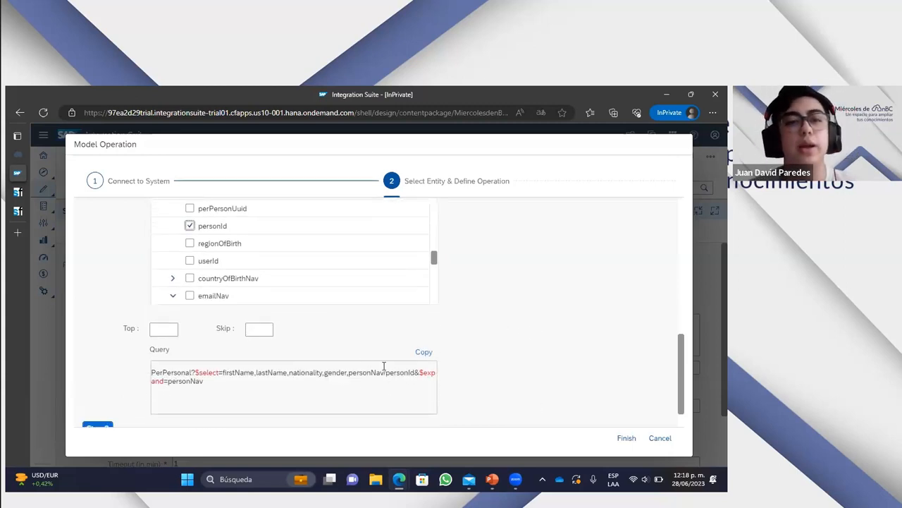
- Examine the generated PerPersonal query, highlighting the whole text, its $select part and its $expand=personNav part
{"action": "left_click_drag", "start_coordinate": [203, 382], "coordinate": [142, 372]}
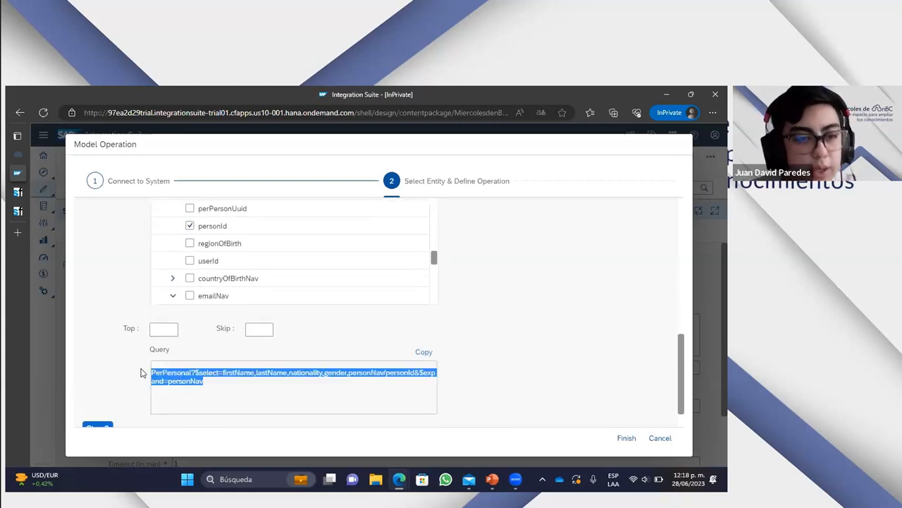
{"action": "left_click", "coordinate": [288, 398]}
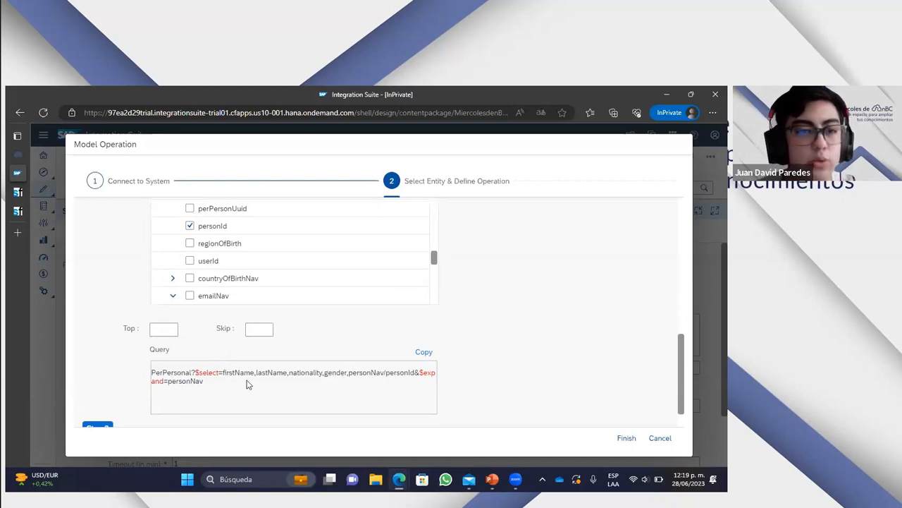
{"action": "left_click_drag", "start_coordinate": [201, 371], "coordinate": [224, 372]}
{"action": "left_click_drag", "start_coordinate": [419, 372], "coordinate": [443, 384]}
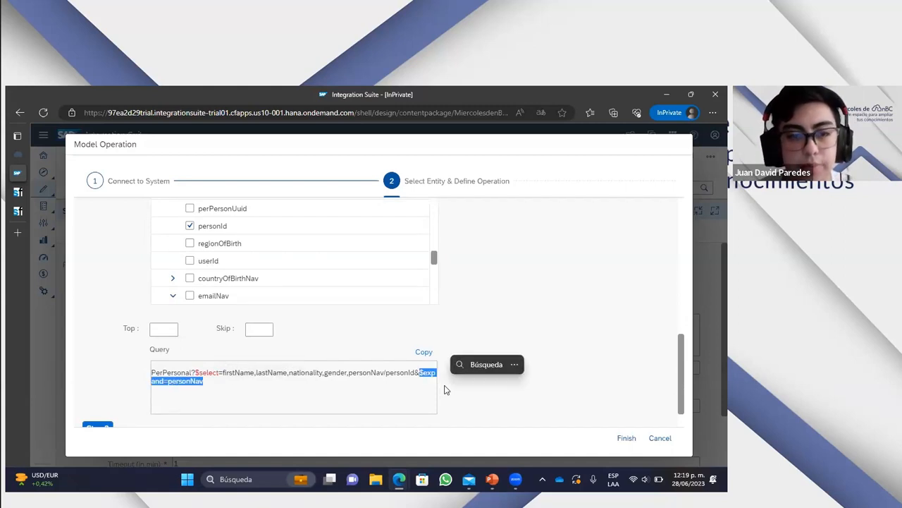
- Review the selected PerPersonal fields in the field list against the generated query
{"action": "left_click", "coordinate": [434, 384]}
{"action": "scroll", "coordinate": [494, 373], "scroll_direction": "up", "scroll_amount": 3}
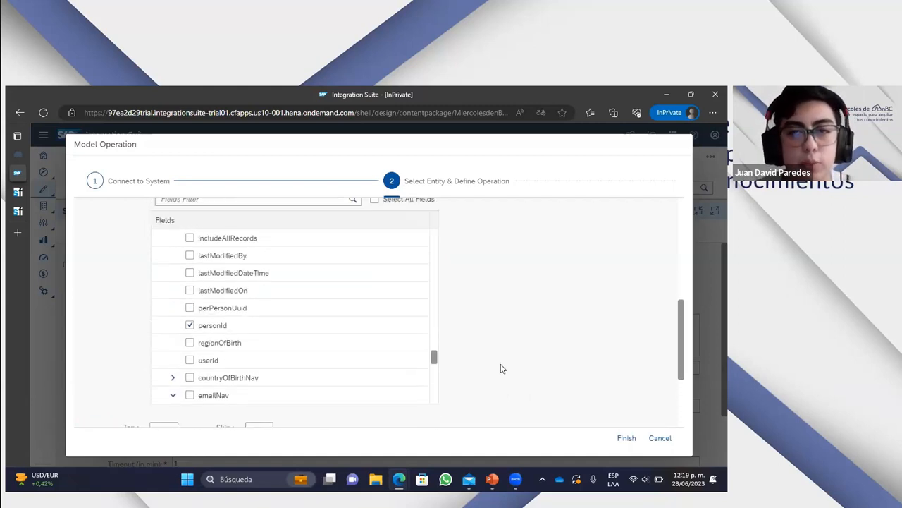
{"action": "scroll", "coordinate": [557, 331], "scroll_direction": "down", "scroll_amount": 2}
{"action": "scroll", "coordinate": [548, 334], "scroll_direction": "down", "scroll_amount": 1}
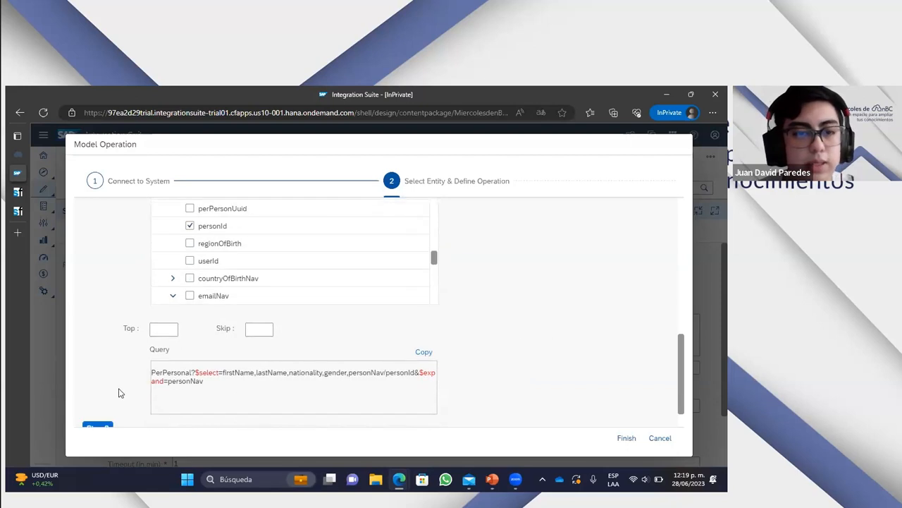
{"action": "scroll", "coordinate": [344, 332], "scroll_direction": "up", "scroll_amount": 2}
{"action": "scroll", "coordinate": [261, 327], "scroll_direction": "up", "scroll_amount": 2}
{"action": "scroll", "coordinate": [262, 326], "scroll_direction": "down", "scroll_amount": 8}
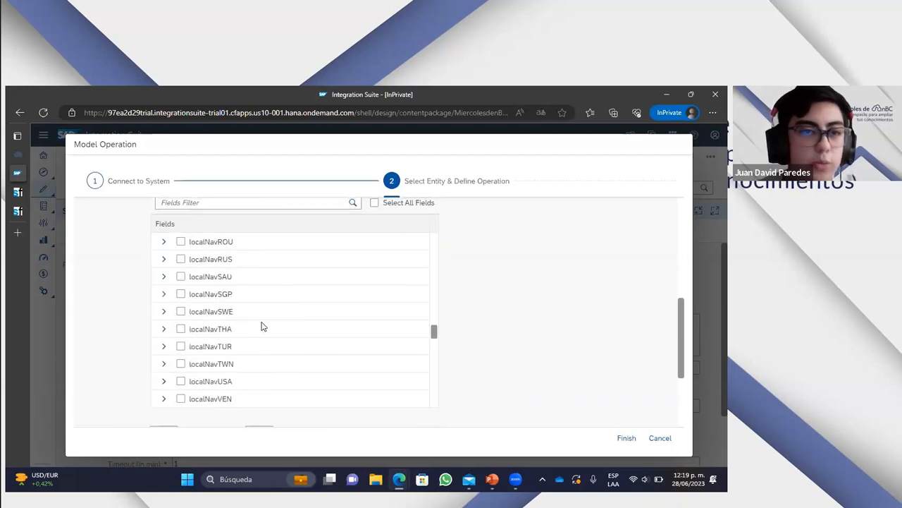
{"action": "scroll", "coordinate": [262, 326], "scroll_direction": "up", "scroll_amount": 5}
{"action": "scroll", "coordinate": [270, 260], "scroll_direction": "up", "scroll_amount": 2}
{"action": "scroll", "coordinate": [272, 296], "scroll_direction": "down", "scroll_amount": 2}
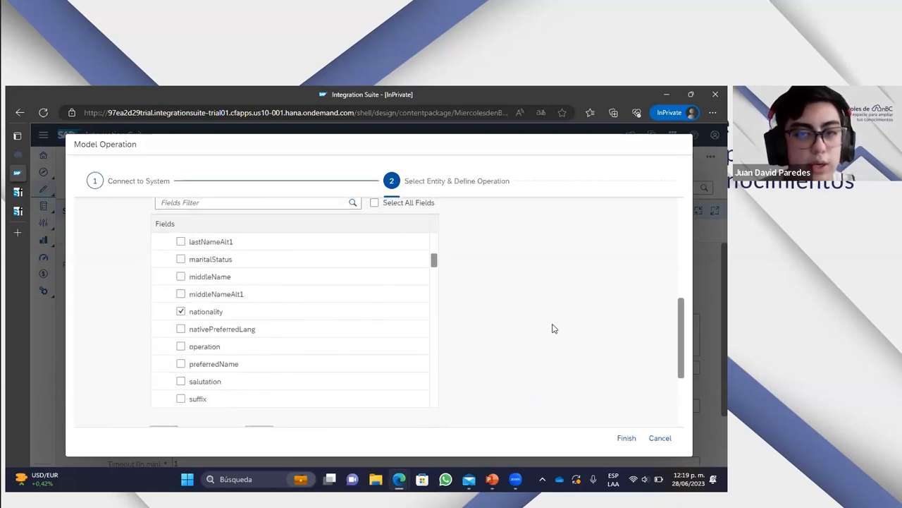
- Advance the Model Operation wizard to the Configure Filter & Sorting step
{"action": "scroll", "coordinate": [562, 327], "scroll_direction": "down", "scroll_amount": 3}
{"action": "left_click", "coordinate": [96, 393]}
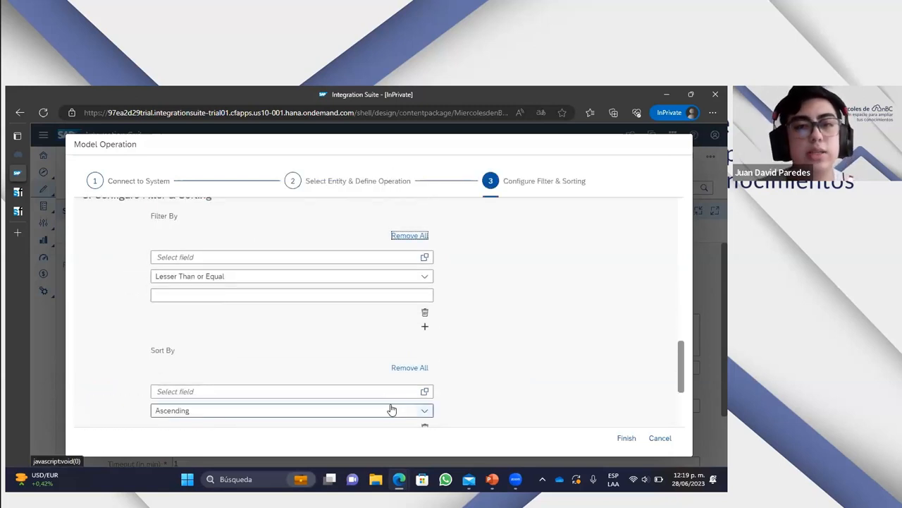
{"action": "scroll", "coordinate": [530, 332], "scroll_direction": "up", "scroll_amount": 1}
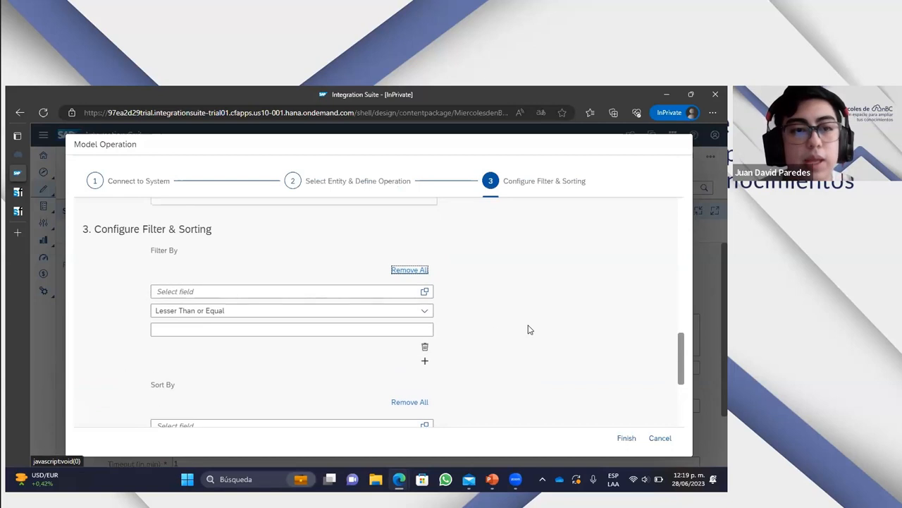
{"action": "scroll", "coordinate": [500, 294], "scroll_direction": "up", "scroll_amount": 1}
{"action": "scroll", "coordinate": [479, 295], "scroll_direction": "down", "scroll_amount": 1}
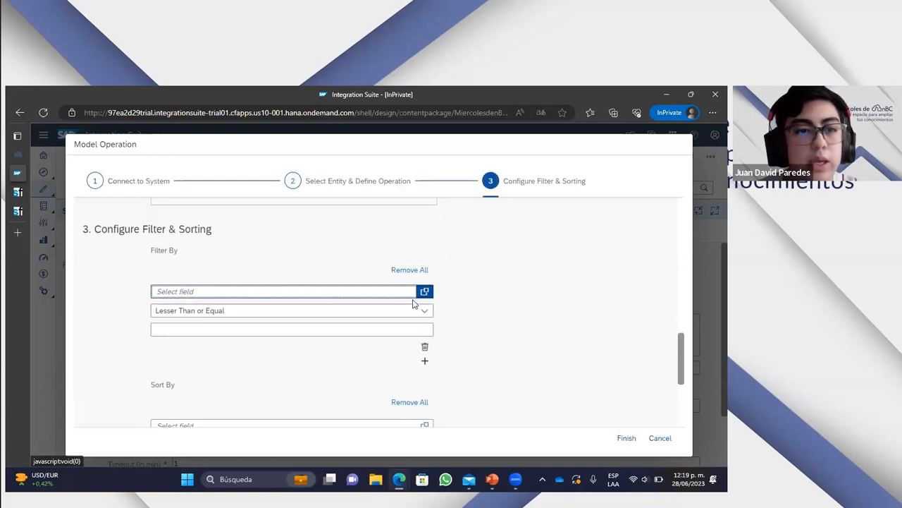
- Filter the query by personIdExternal with the Equal operator and the employee's user ID as the value
{"action": "left_click", "coordinate": [425, 292]}
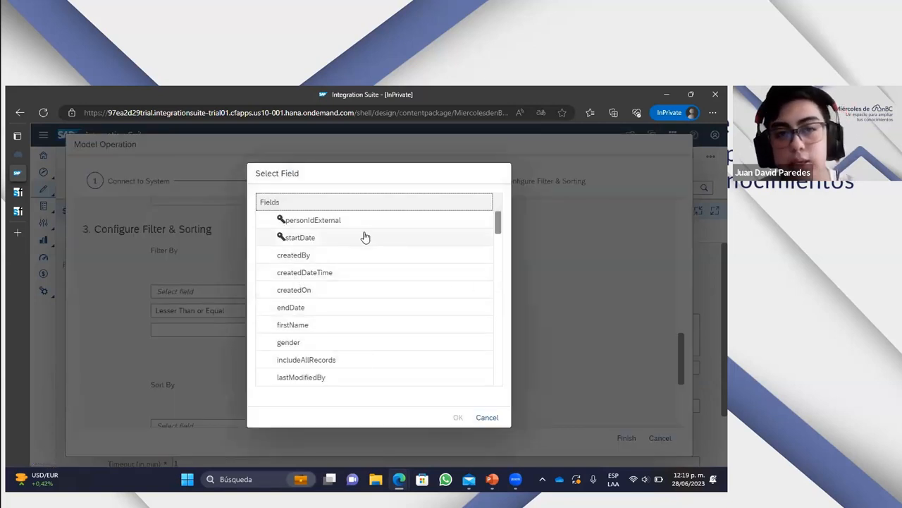
{"action": "left_click", "coordinate": [312, 223]}
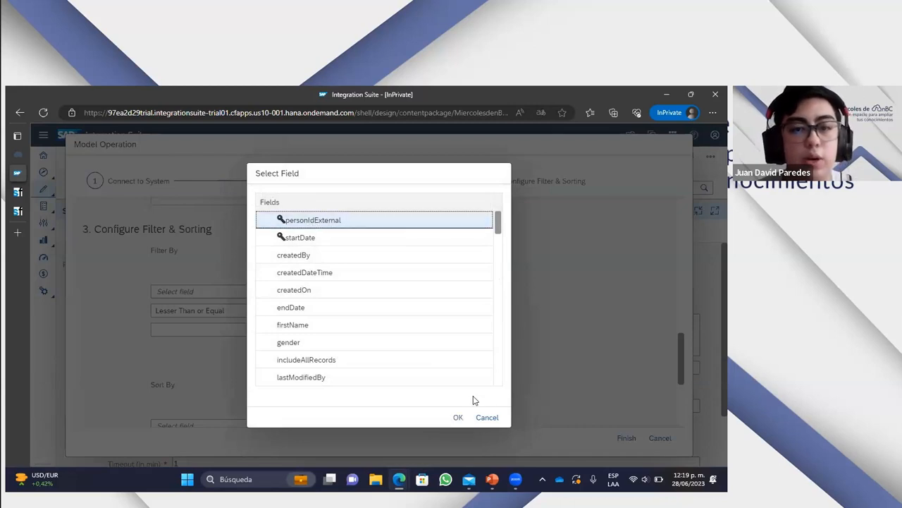
{"action": "left_click", "coordinate": [458, 418]}
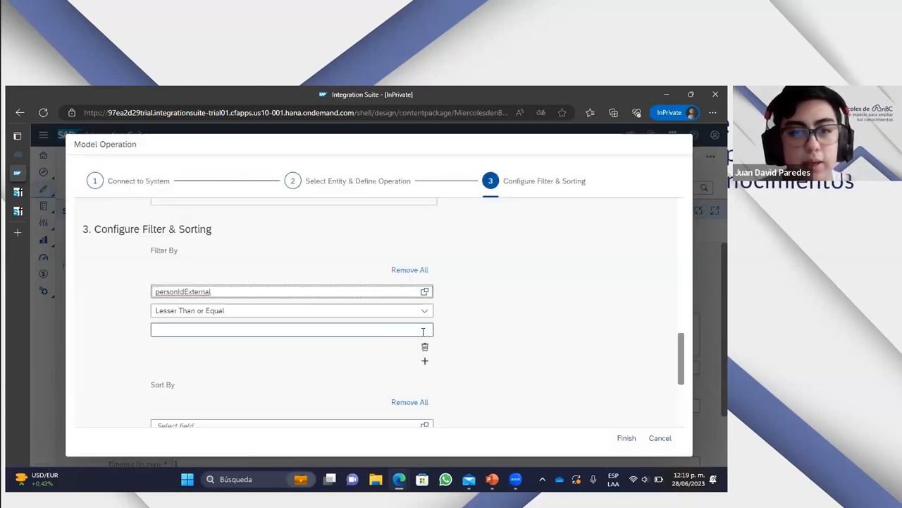
{"action": "left_click", "coordinate": [392, 311]}
{"action": "left_click", "coordinate": [194, 410]}
{"action": "left_click", "coordinate": [216, 330]}
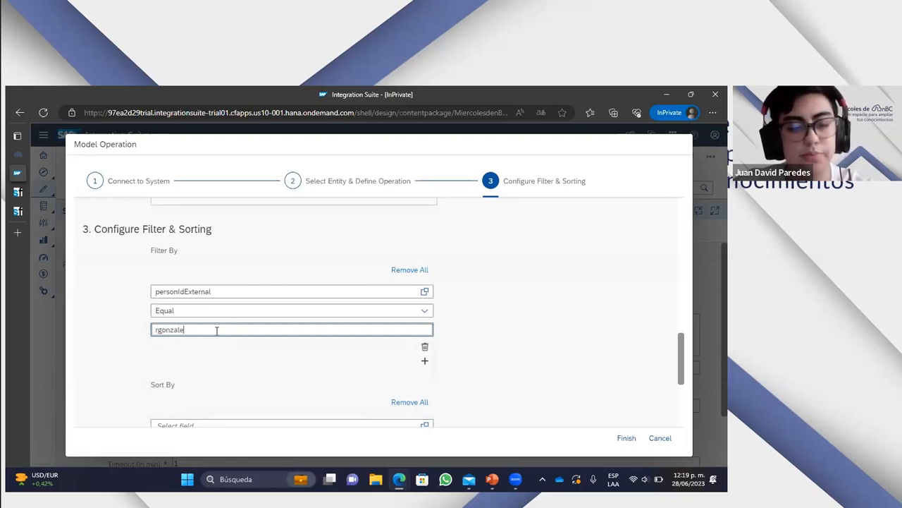
{"action": "left_click", "coordinate": [489, 343]}
- Examine the filter and sort settings together with the updated query, highlighting the whole query text
{"action": "scroll", "coordinate": [489, 344], "scroll_direction": "up", "scroll_amount": 1}
{"action": "scroll", "coordinate": [485, 350], "scroll_direction": "down", "scroll_amount": 2}
{"action": "scroll", "coordinate": [484, 350], "scroll_direction": "down", "scroll_amount": 4}
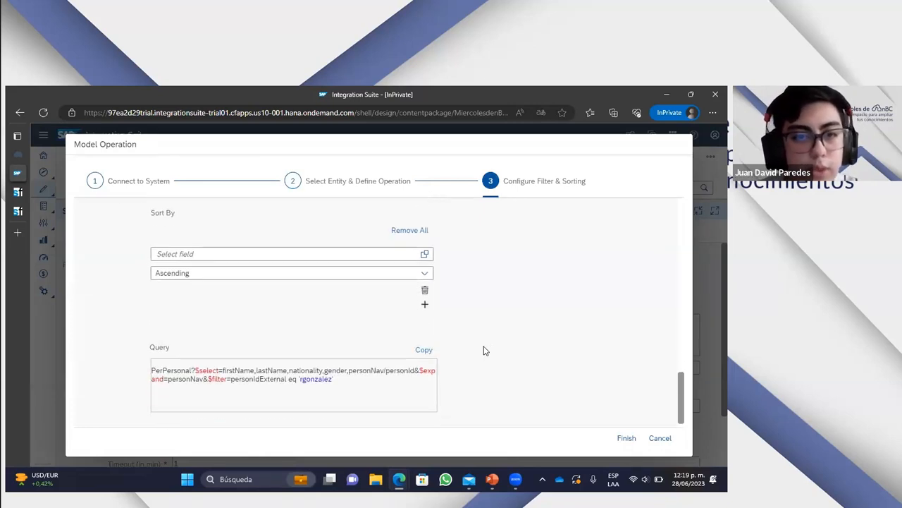
{"action": "scroll", "coordinate": [98, 238], "scroll_direction": "up", "scroll_amount": 1}
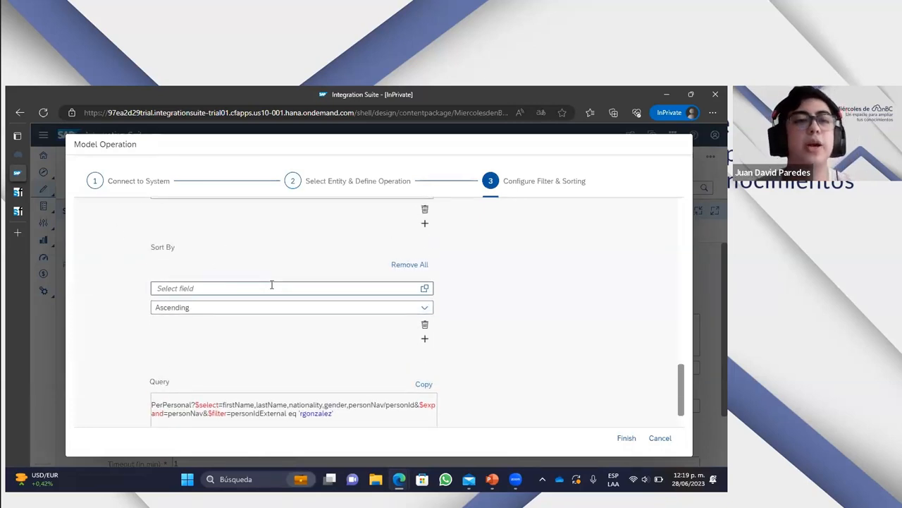
{"action": "scroll", "coordinate": [338, 282], "scroll_direction": "up", "scroll_amount": 1}
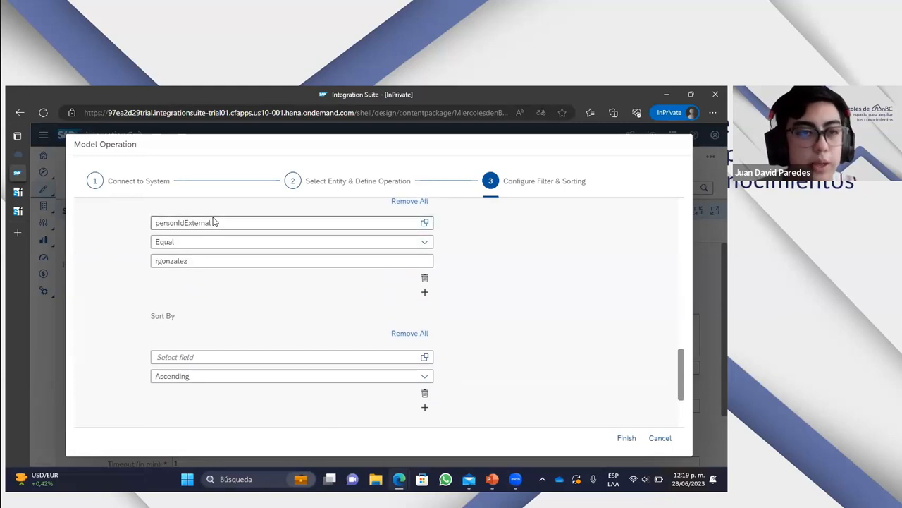
{"action": "scroll", "coordinate": [261, 329], "scroll_direction": "down", "scroll_amount": 1}
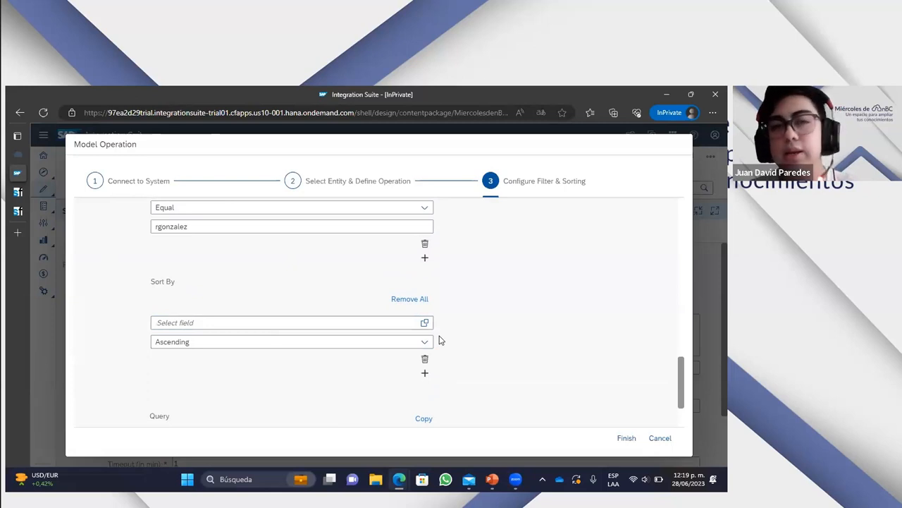
{"action": "scroll", "coordinate": [493, 342], "scroll_direction": "down", "scroll_amount": 2}
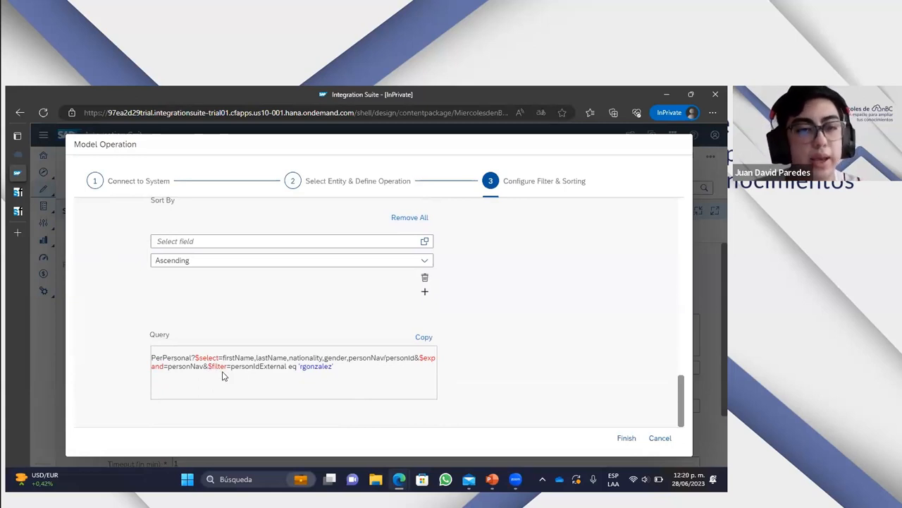
{"action": "left_click_drag", "start_coordinate": [356, 365], "coordinate": [141, 357]}
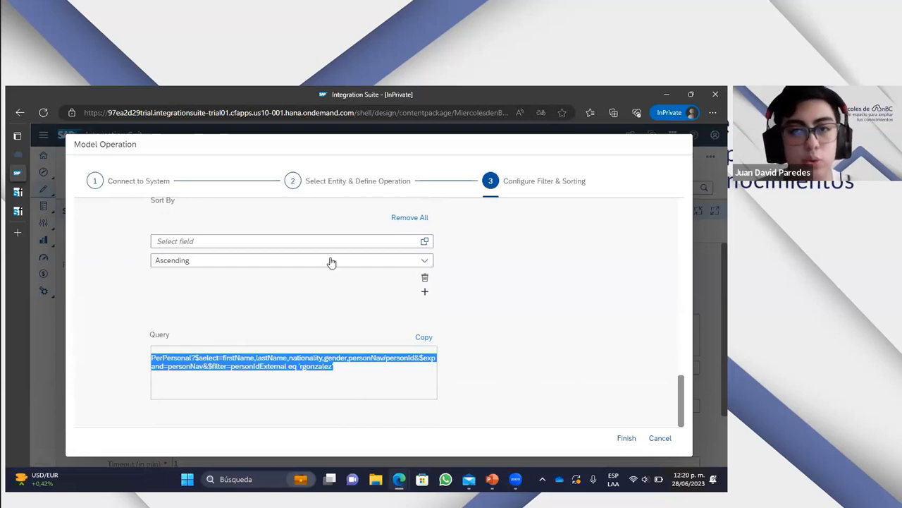
- Finish modelling the operation and highlight the query options transferred to the SuccessFactors adapter's processing settings
{"action": "left_click", "coordinate": [627, 438]}
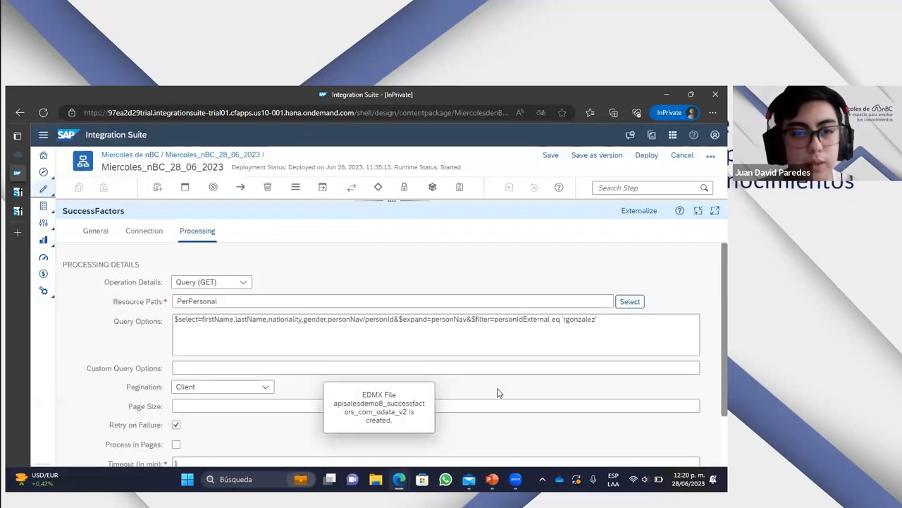
{"action": "left_click_drag", "start_coordinate": [597, 319], "coordinate": [488, 319]}
{"action": "left_click_drag", "start_coordinate": [358, 316], "coordinate": [152, 318]}
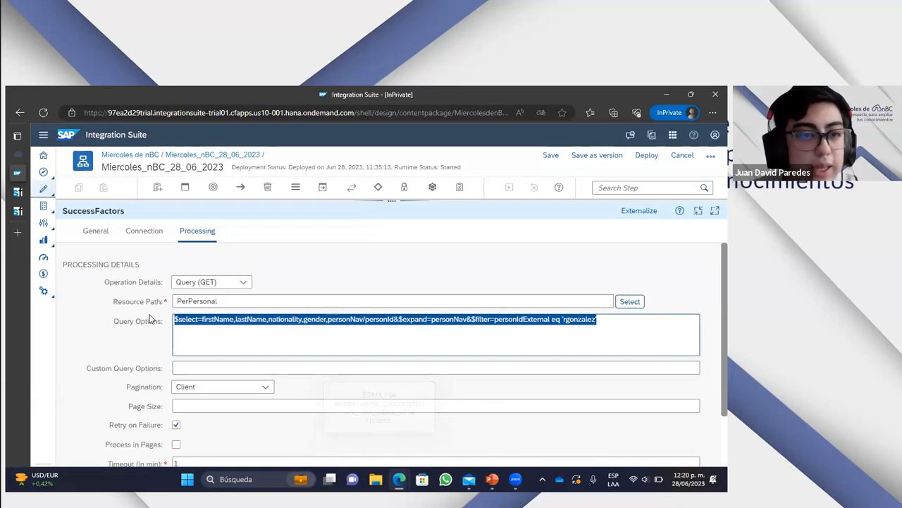
{"action": "left_click", "coordinate": [612, 317]}
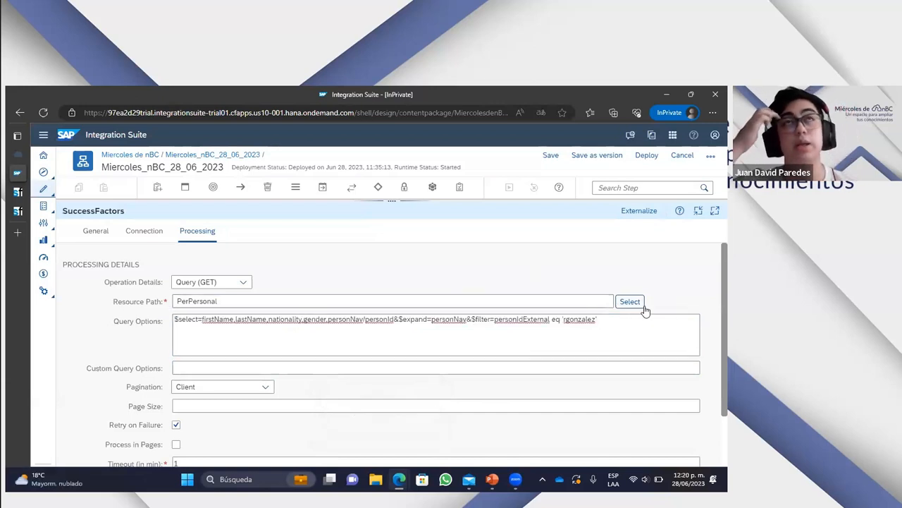
{"action": "left_click_drag", "start_coordinate": [614, 330], "coordinate": [173, 323]}
{"action": "left_click", "coordinate": [307, 333]}
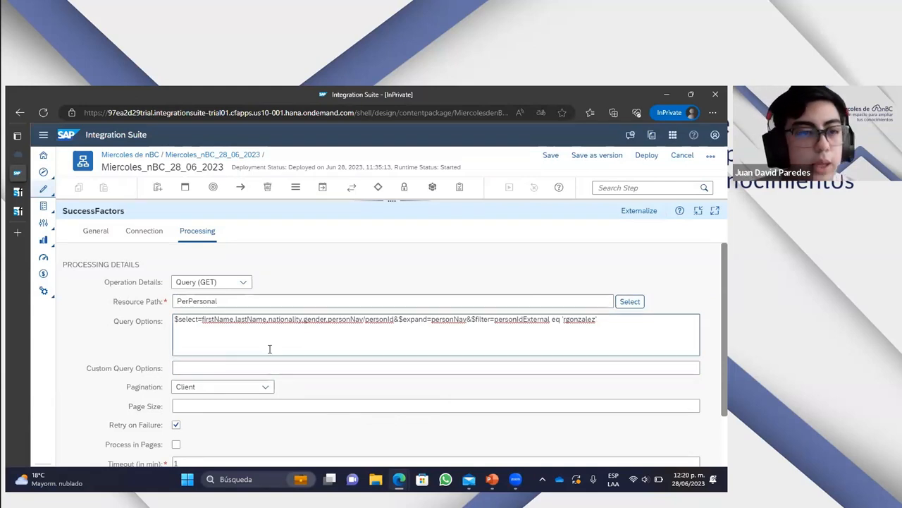
- Examine the adapter's remaining processing settings, including the available pagination types
{"action": "scroll", "coordinate": [268, 348], "scroll_direction": "down", "scroll_amount": 1}
{"action": "scroll", "coordinate": [158, 326], "scroll_direction": "down", "scroll_amount": 1}
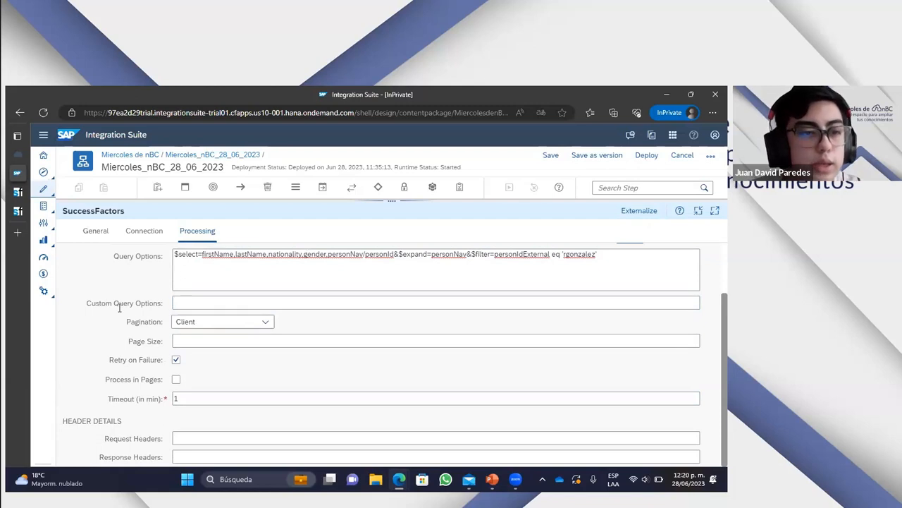
{"action": "left_click_drag", "start_coordinate": [80, 303], "coordinate": [355, 387]}
{"action": "left_click", "coordinate": [246, 371]}
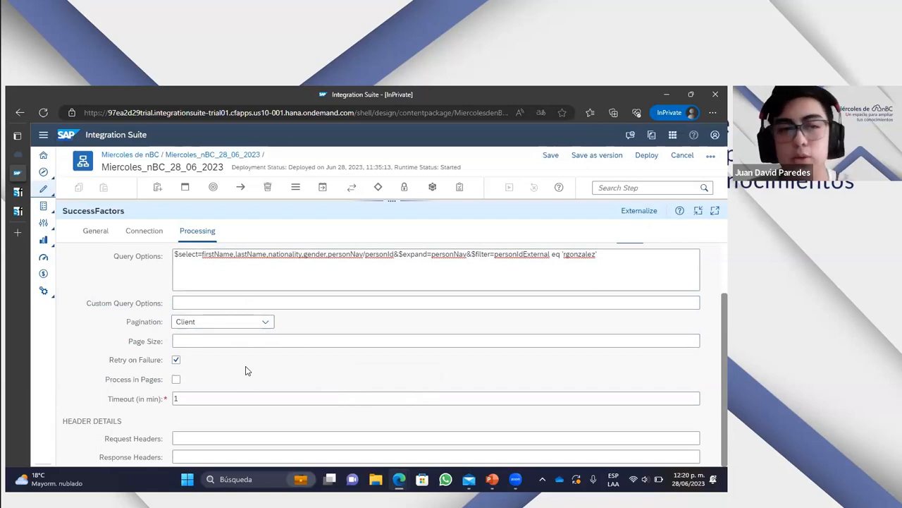
{"action": "left_click", "coordinate": [267, 324]}
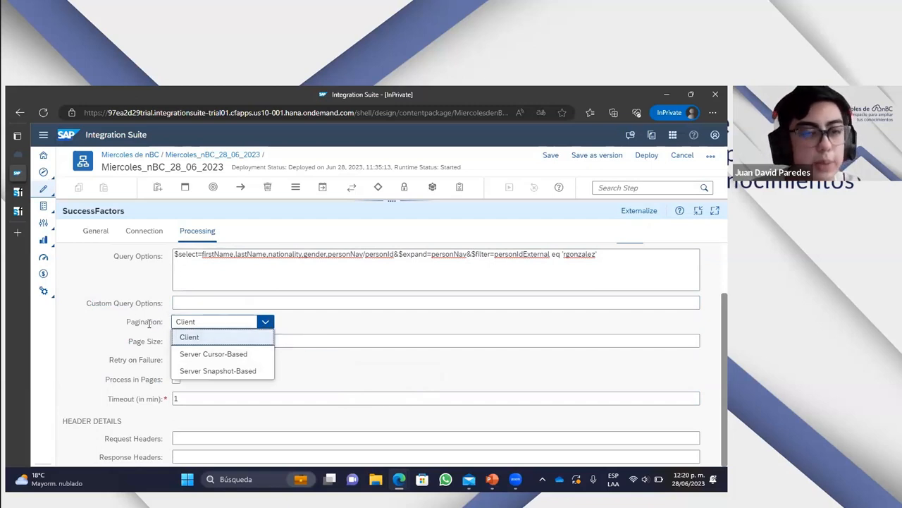
{"action": "left_click", "coordinate": [263, 322]}
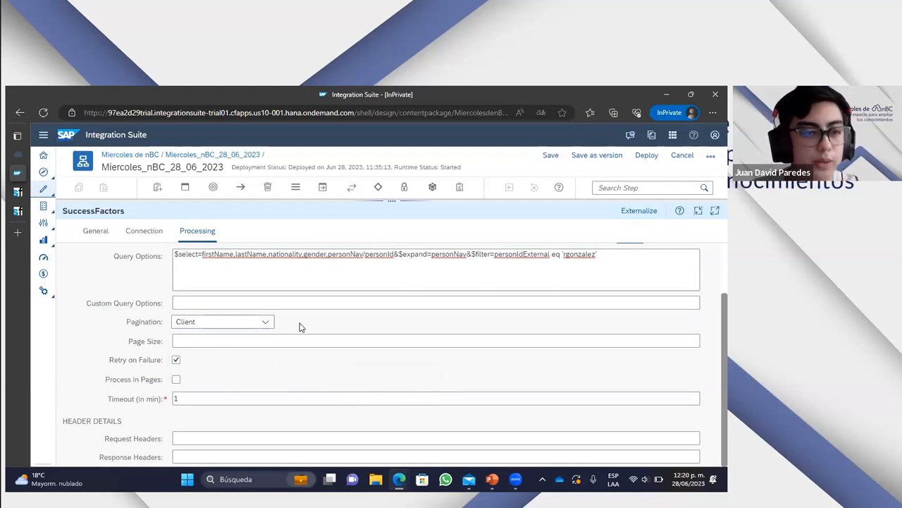
{"action": "scroll", "coordinate": [203, 364], "scroll_direction": "up", "scroll_amount": 2}
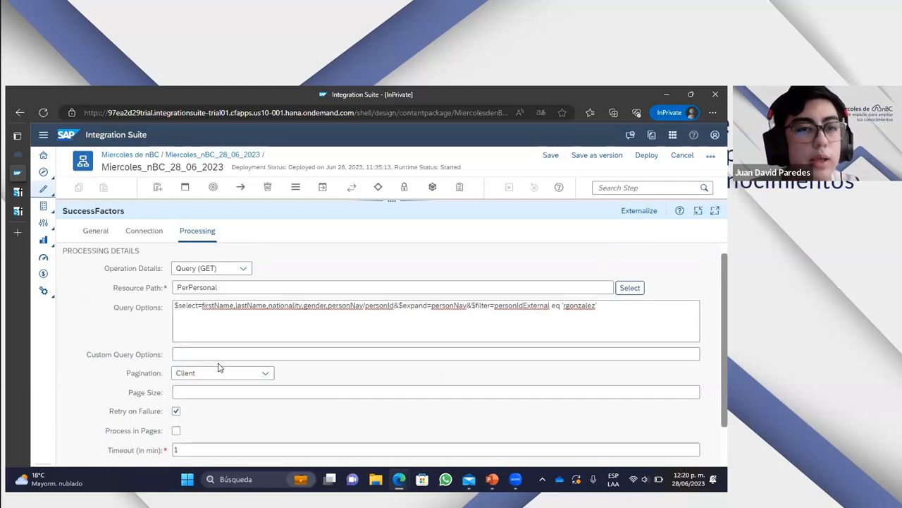
- Return to the integration flow diagram and delete the Receiver1 participant
{"action": "left_click_drag", "start_coordinate": [522, 202], "coordinate": [515, 404]}
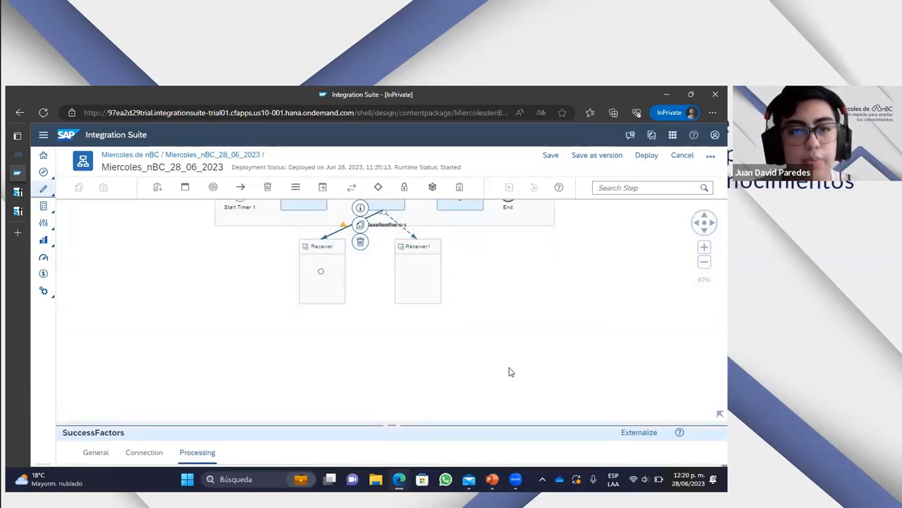
{"action": "scroll", "coordinate": [512, 353], "scroll_direction": "up", "scroll_amount": 2}
{"action": "left_click", "coordinate": [346, 213]}
{"action": "left_click_drag", "start_coordinate": [345, 213], "coordinate": [354, 318]}
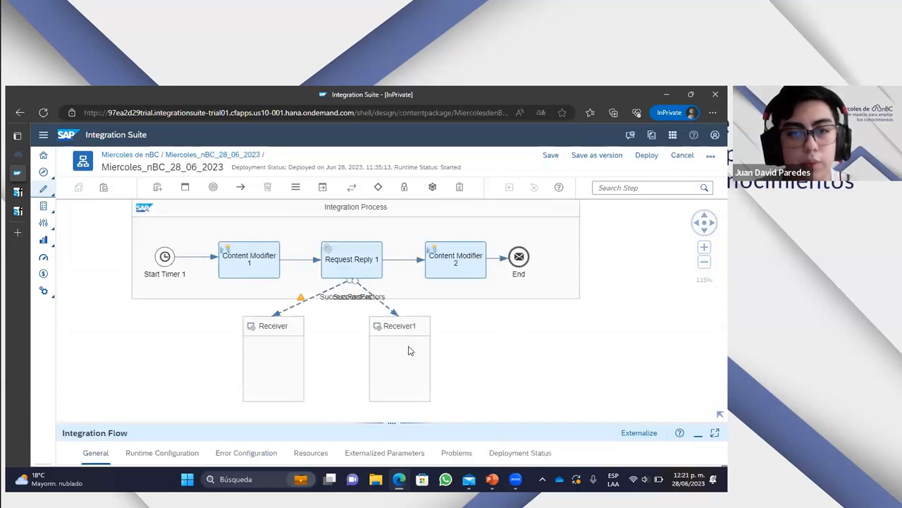
{"action": "left_click", "coordinate": [409, 348]}
{"action": "key", "text": "Delete"}
- Move the remaining Receiver directly beneath Request Reply 1 and recentre the diagram
{"action": "left_click_drag", "start_coordinate": [285, 358], "coordinate": [367, 360]}
{"action": "scroll", "coordinate": [521, 317], "scroll_direction": "up", "scroll_amount": 1}
{"action": "scroll", "coordinate": [511, 320], "scroll_direction": "down", "scroll_amount": 1}
{"action": "left_click_drag", "start_coordinate": [466, 338], "coordinate": [531, 323]}
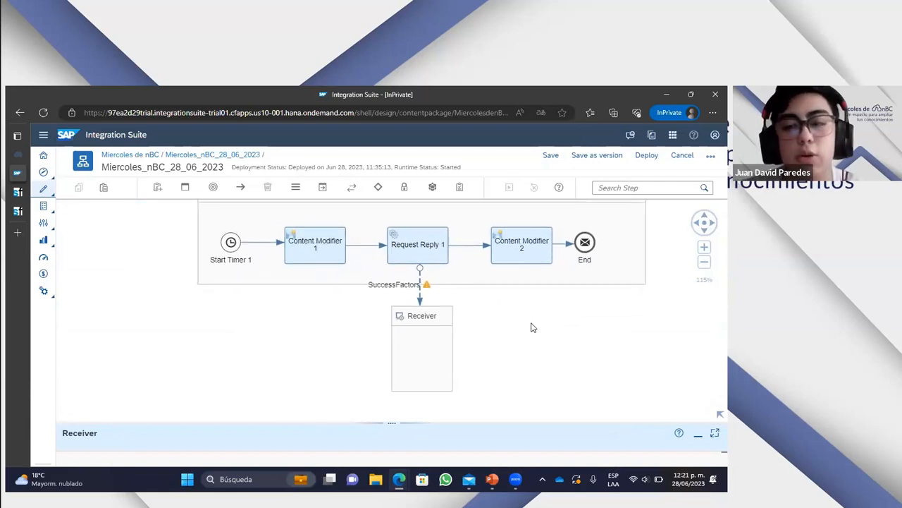
- Review the message headers, exchange properties and message body of Content Modifier 1
{"action": "left_click", "coordinate": [306, 252]}
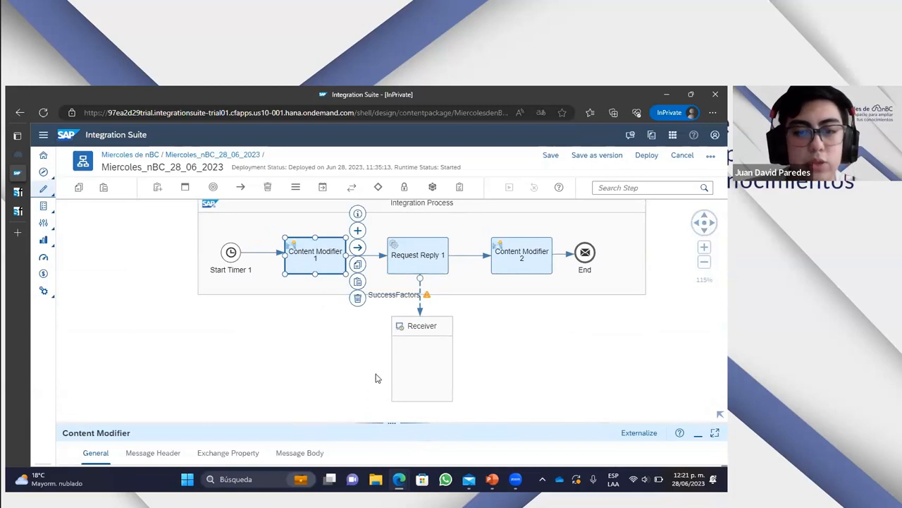
{"action": "left_click", "coordinate": [377, 326]}
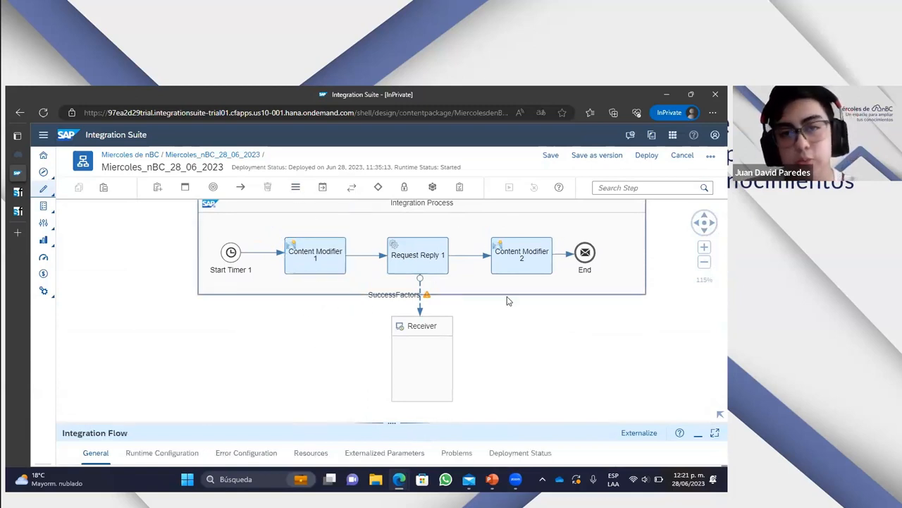
{"action": "left_click", "coordinate": [326, 264]}
{"action": "left_click_drag", "start_coordinate": [408, 421], "coordinate": [400, 290]}
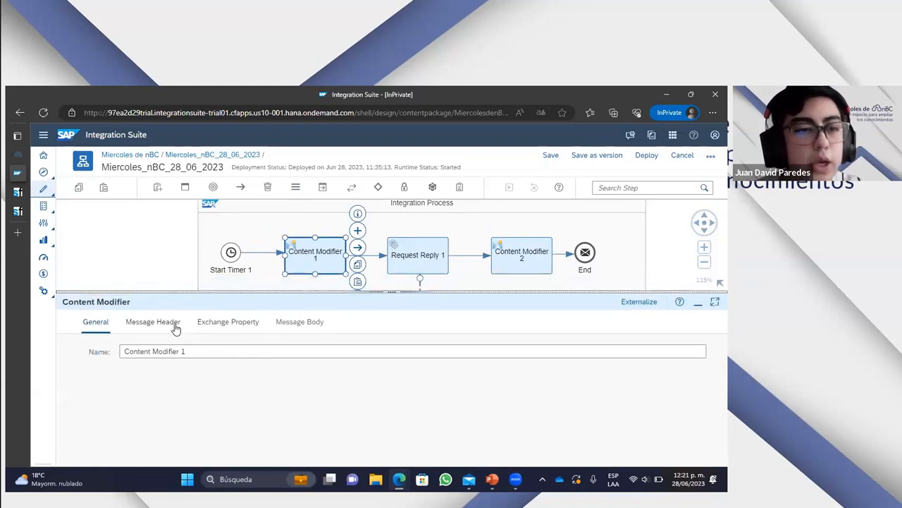
{"action": "left_click", "coordinate": [153, 331]}
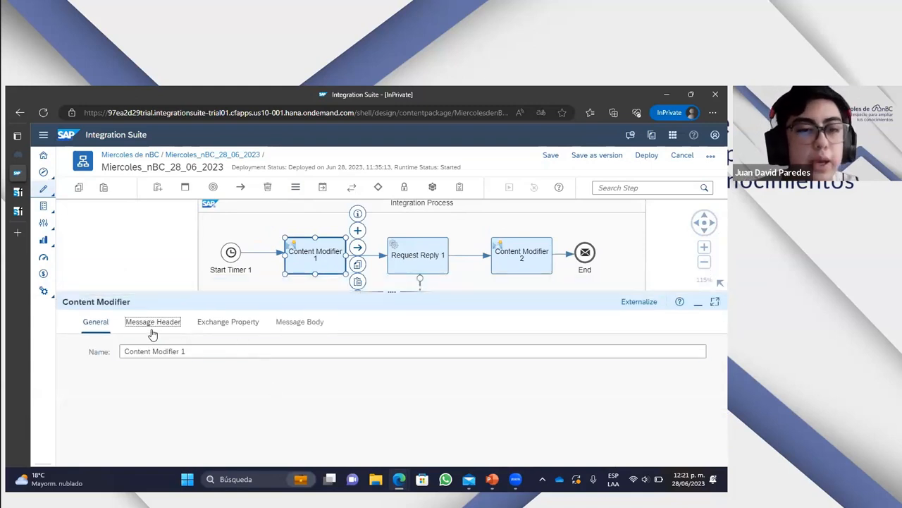
{"action": "left_click", "coordinate": [243, 322]}
{"action": "left_click", "coordinate": [301, 328]}
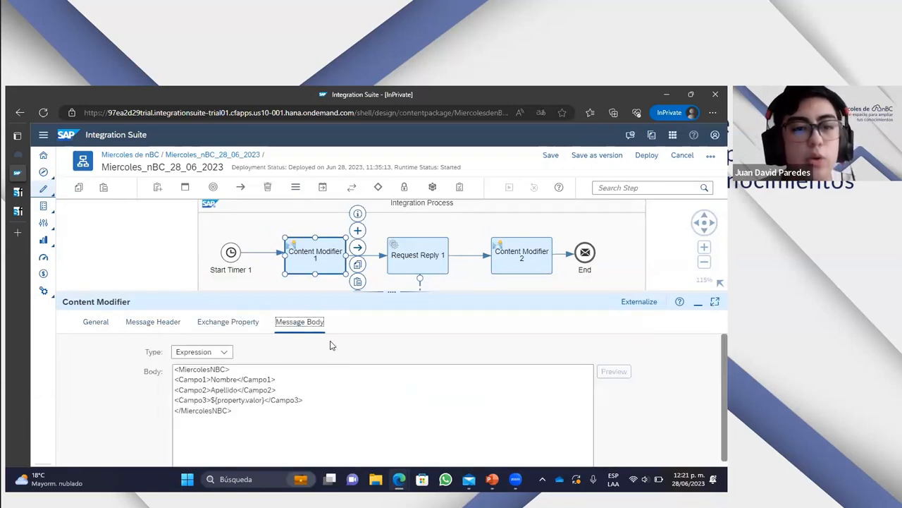
{"action": "left_click", "coordinate": [152, 332]}
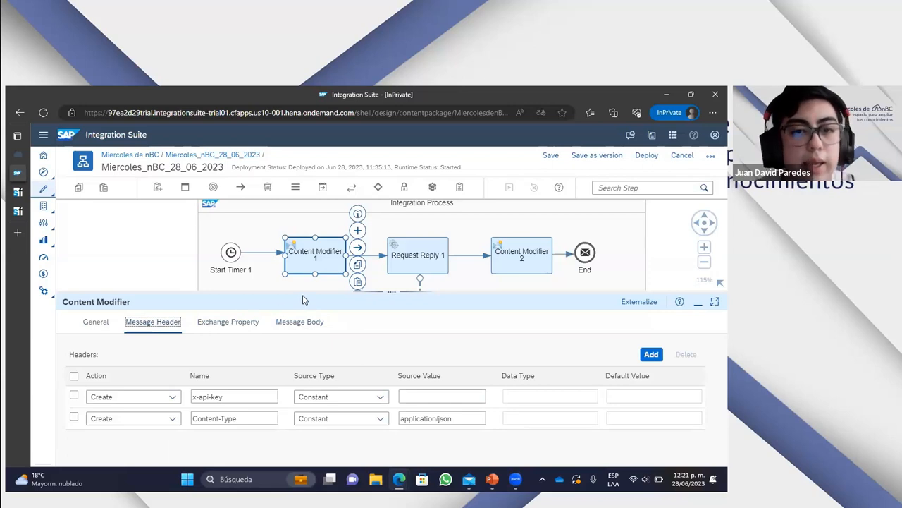
- Examine the x-api-key and Content-Type headers defined in Content Modifier 1
{"action": "left_click_drag", "start_coordinate": [304, 291], "coordinate": [312, 250]}
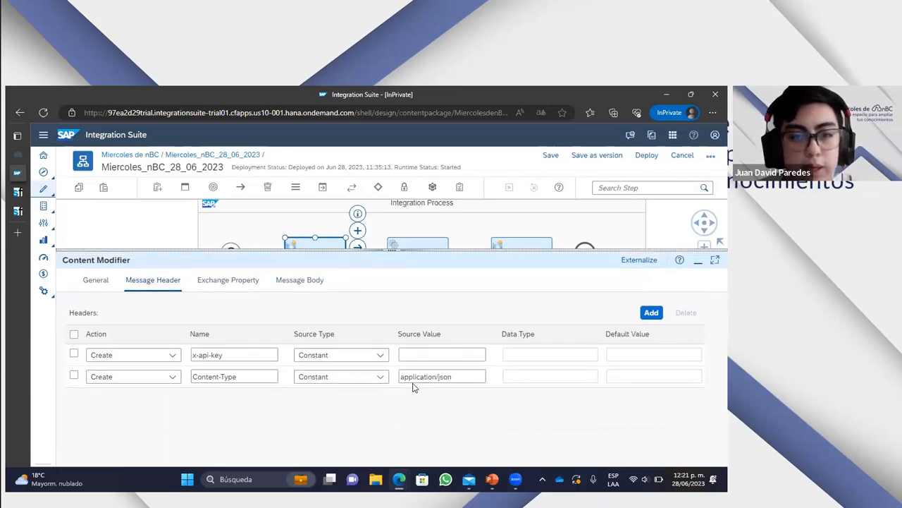
{"action": "left_click", "coordinate": [255, 354]}
{"action": "left_click_drag", "start_coordinate": [258, 354], "coordinate": [191, 355]}
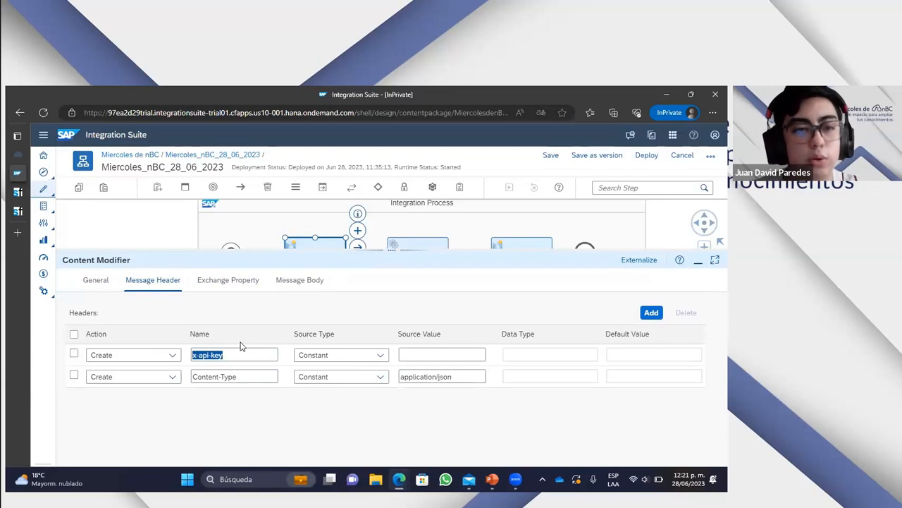
{"action": "left_click", "coordinate": [218, 425]}
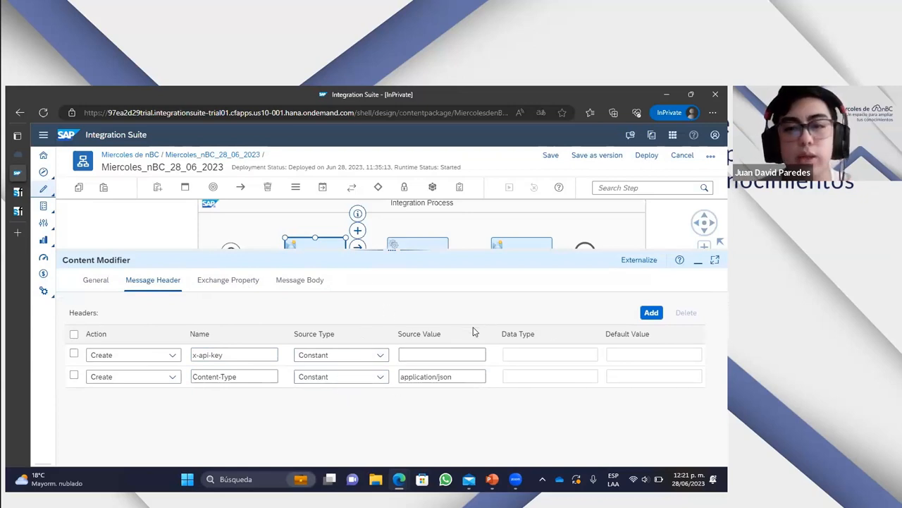
{"action": "left_click", "coordinate": [652, 311]}
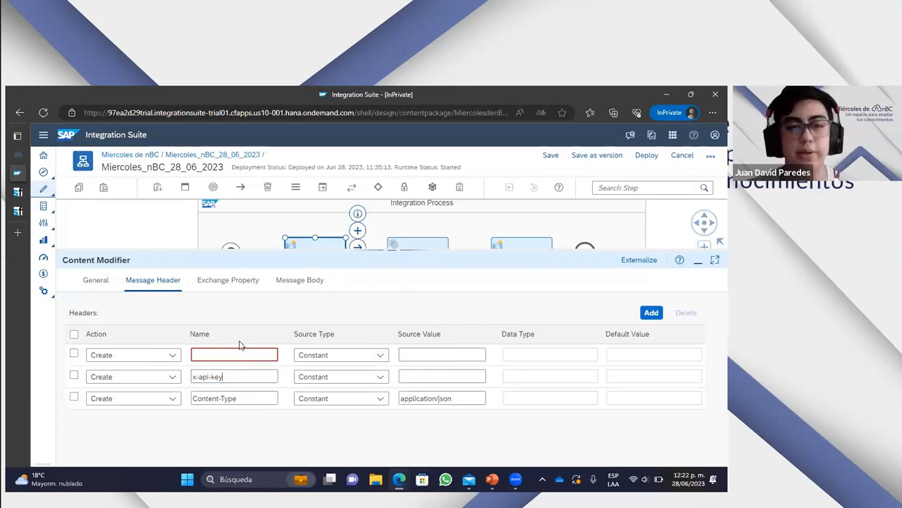
{"action": "left_click", "coordinate": [74, 353]}
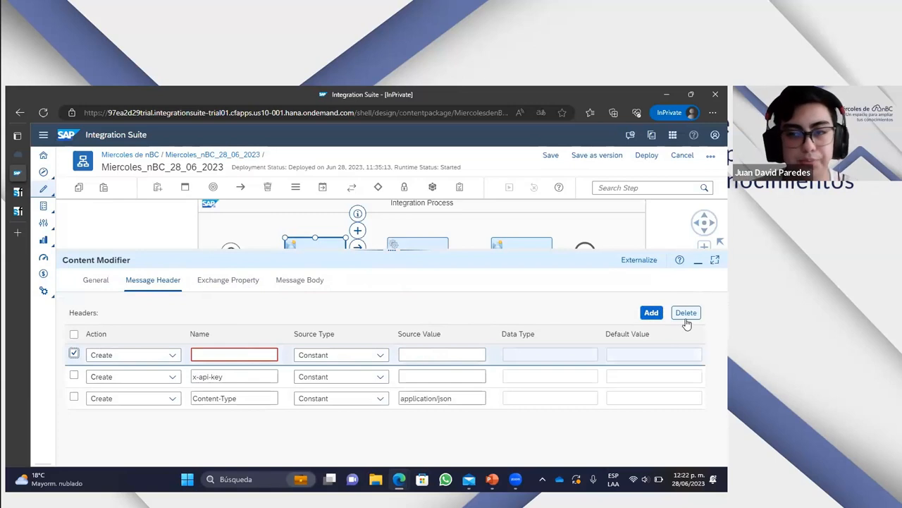
{"action": "left_click", "coordinate": [686, 314]}
- Review Content Modifier 1's exchange properties and message body, including the available body types
{"action": "left_click", "coordinate": [243, 280]}
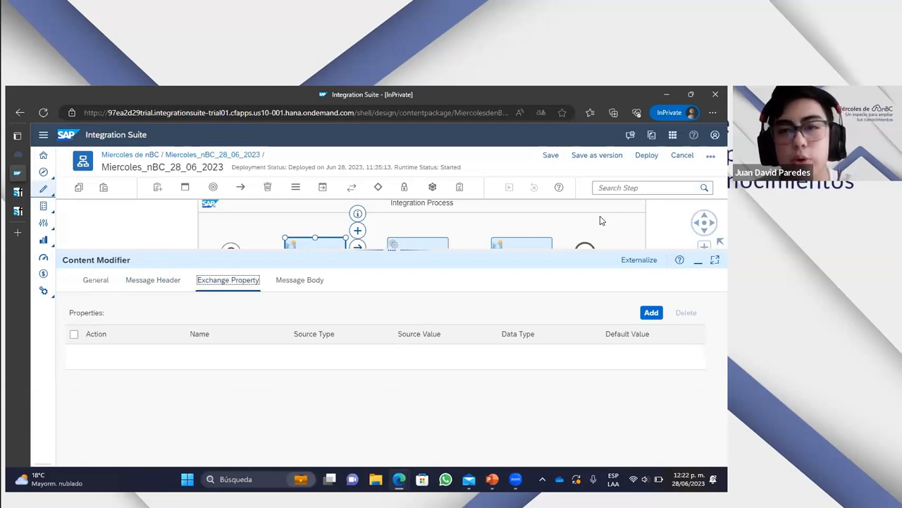
{"action": "left_click_drag", "start_coordinate": [496, 229], "coordinate": [475, 212]}
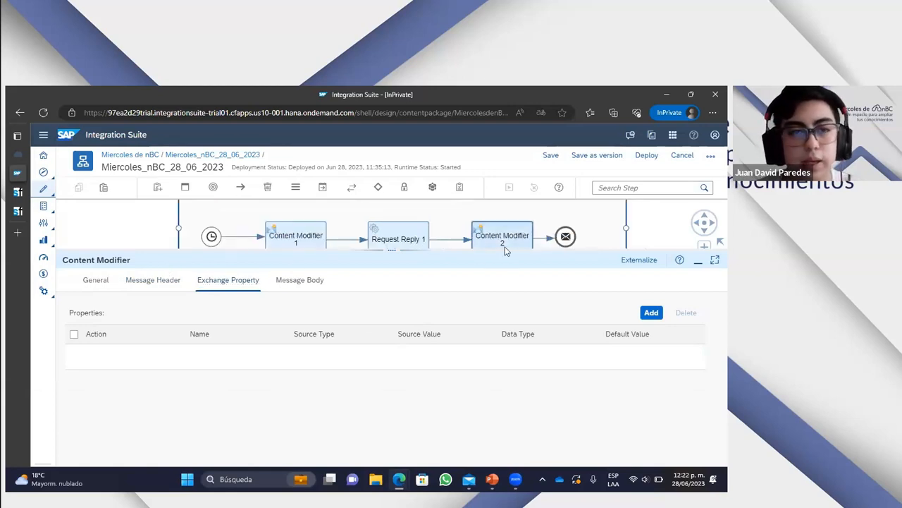
{"action": "left_click_drag", "start_coordinate": [497, 251], "coordinate": [493, 322]}
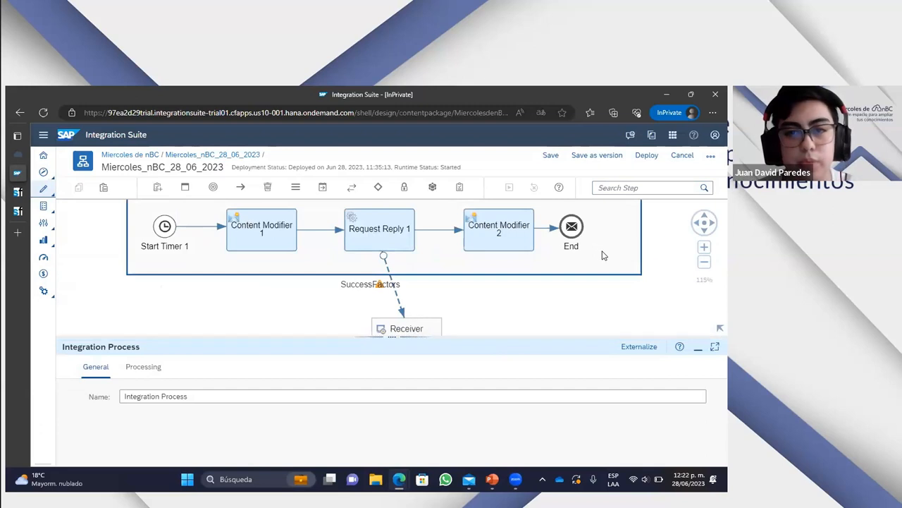
{"action": "left_click", "coordinate": [276, 235]}
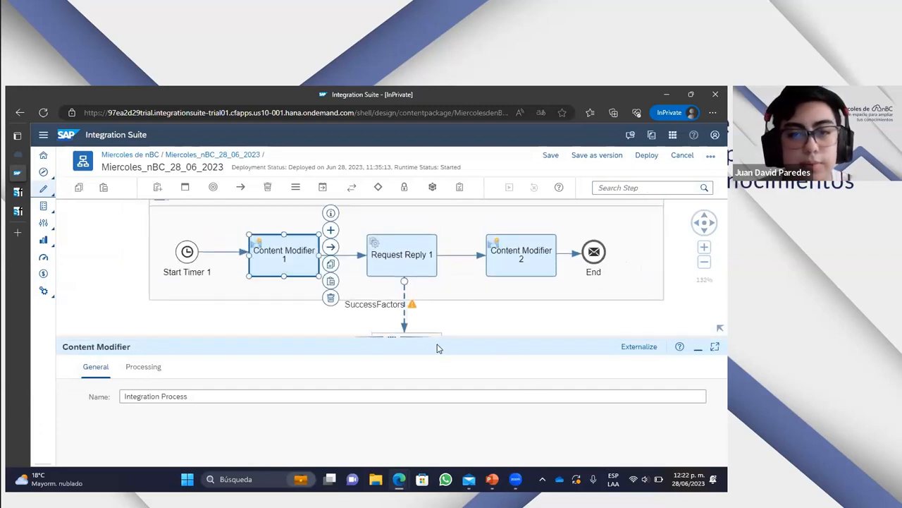
{"action": "left_click", "coordinate": [297, 272]}
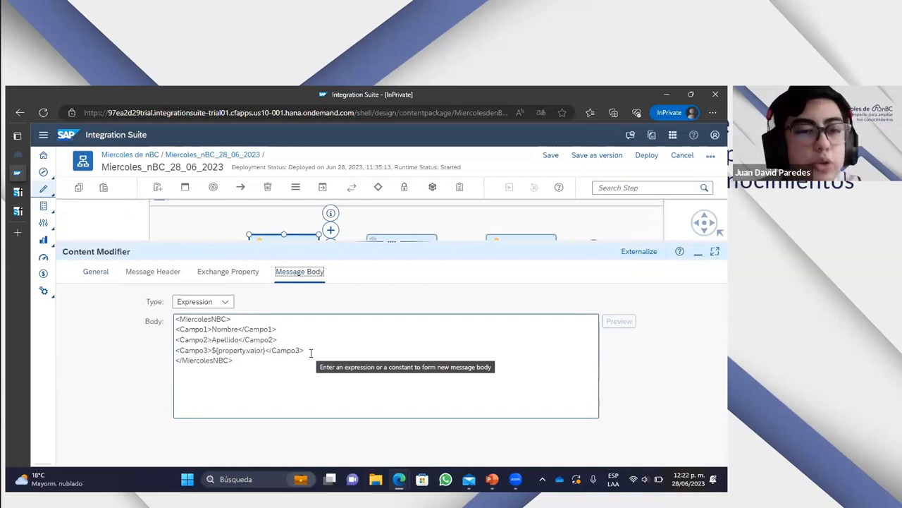
{"action": "left_click", "coordinate": [224, 302]}
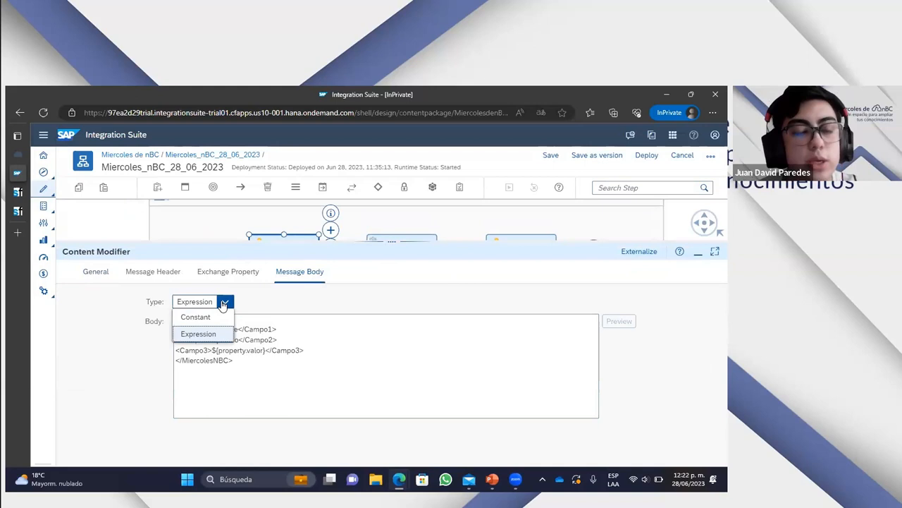
{"action": "left_click", "coordinate": [287, 307]}
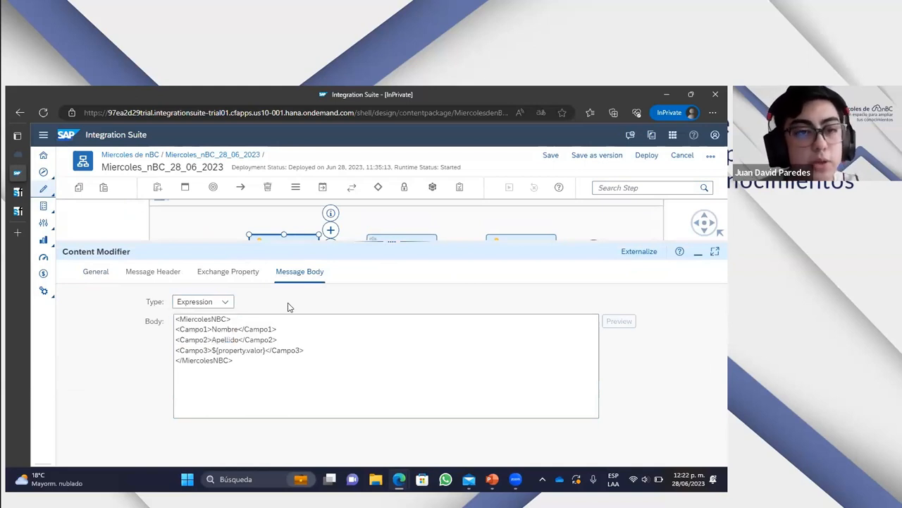
{"action": "left_click", "coordinate": [243, 274]}
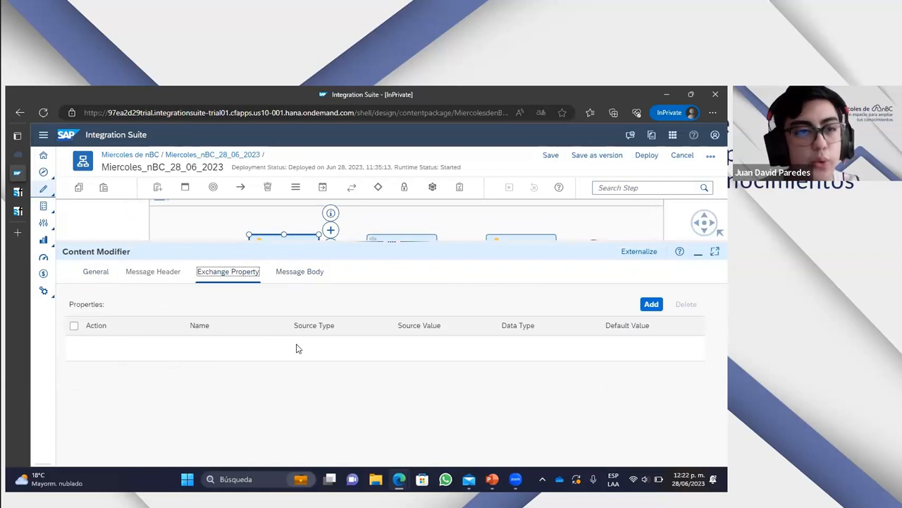
{"action": "left_click", "coordinate": [299, 274]}
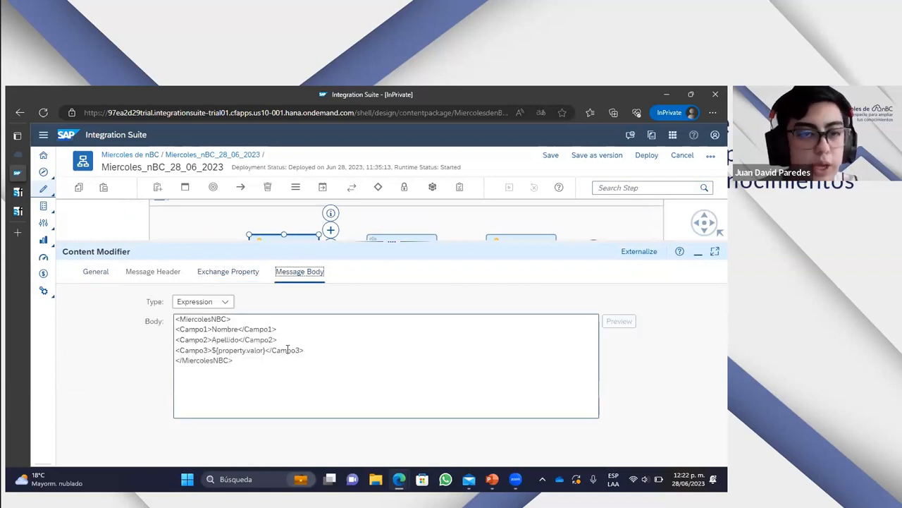
- Examine the Campo3 line and its ${property.valor} expression in Content Modifier 1's message body
{"action": "left_click_drag", "start_coordinate": [304, 350], "coordinate": [176, 351]}
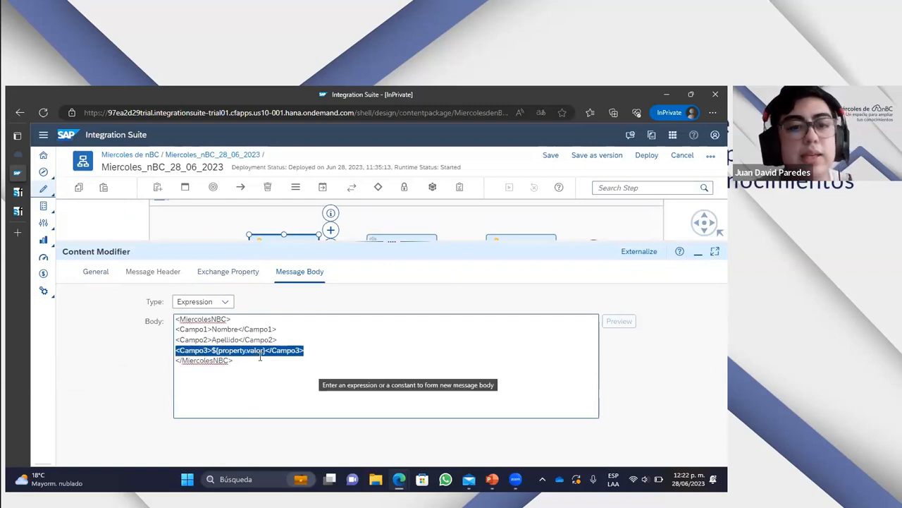
{"action": "left_click", "coordinate": [299, 368]}
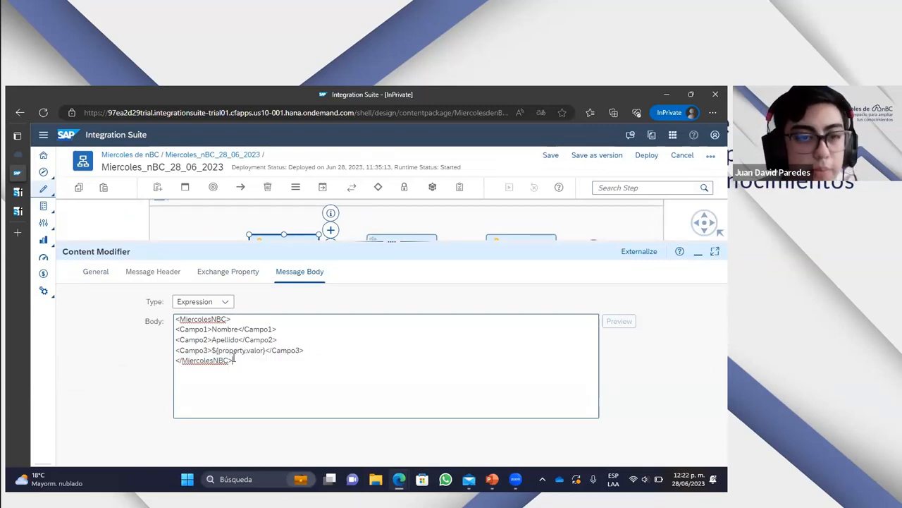
{"action": "left_click_drag", "start_coordinate": [266, 349], "coordinate": [219, 351]}
{"action": "left_click", "coordinate": [439, 400]}
{"action": "left_click_drag", "start_coordinate": [306, 350], "coordinate": [173, 351]}
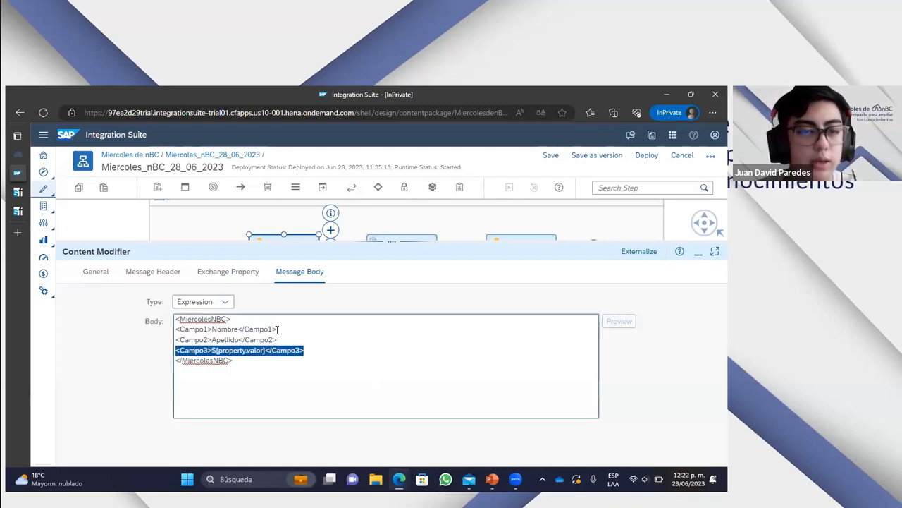
{"action": "left_click", "coordinate": [262, 363]}
- Remove the Campo3 line from Content Modifier 1's message body and set the body type to Constant
{"action": "left_click_drag", "start_coordinate": [303, 351], "coordinate": [176, 357]}
{"action": "key", "text": "BackSpace"}
{"action": "left_click", "coordinate": [225, 302]}
{"action": "left_click", "coordinate": [196, 315]}
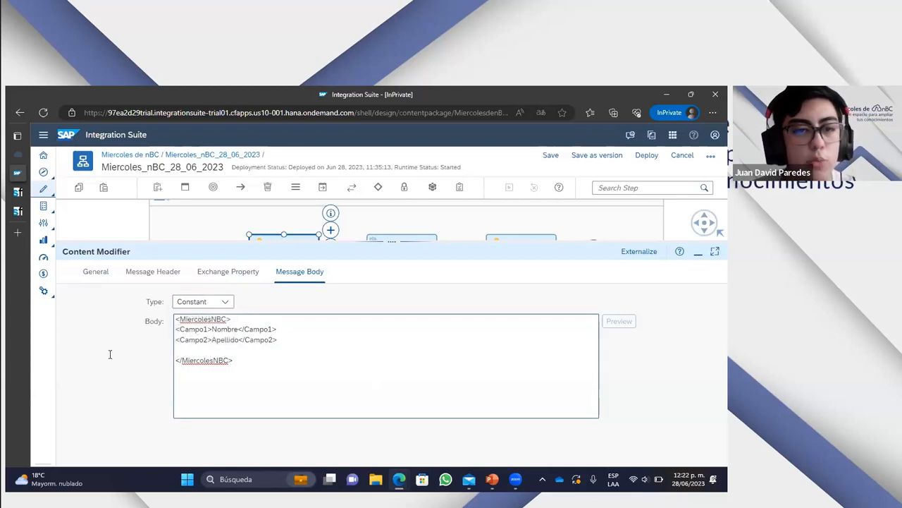
{"action": "key", "text": "BackSpace"}
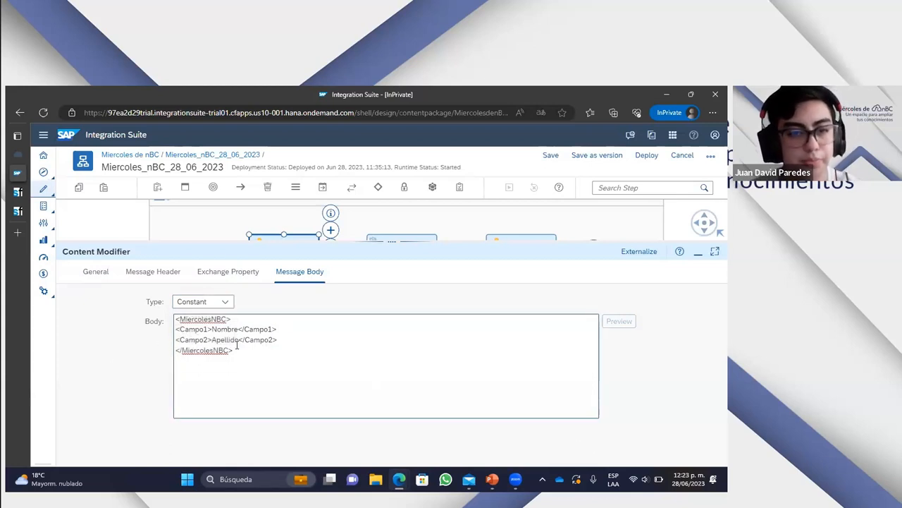
- Recheck the exchange properties and message body of Content Modifier 1, then return to the integration process
{"action": "left_click_drag", "start_coordinate": [393, 241], "coordinate": [384, 315]}
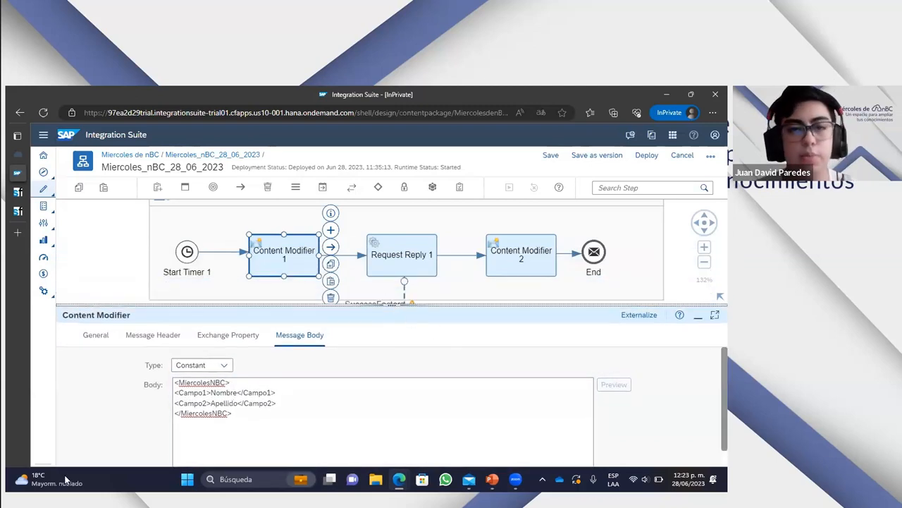
{"action": "left_click", "coordinate": [230, 334]}
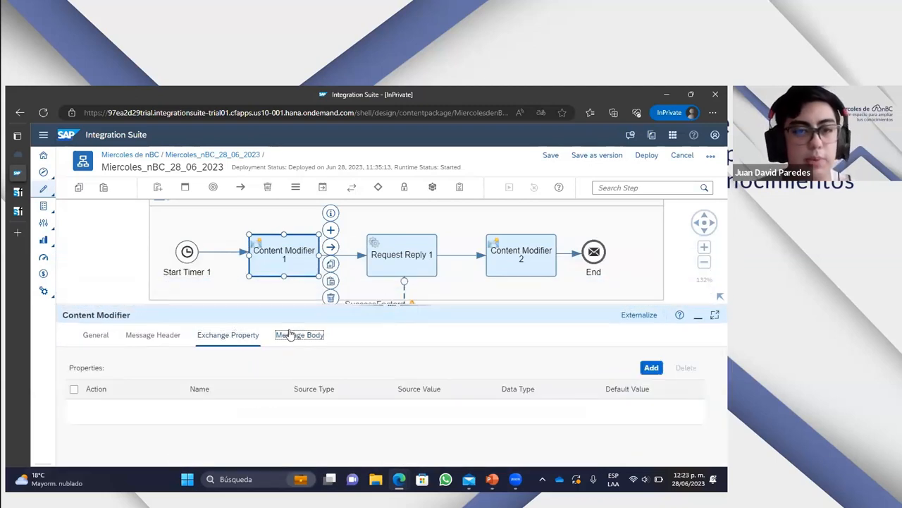
{"action": "left_click", "coordinate": [289, 335]}
{"action": "left_click", "coordinate": [483, 215]}
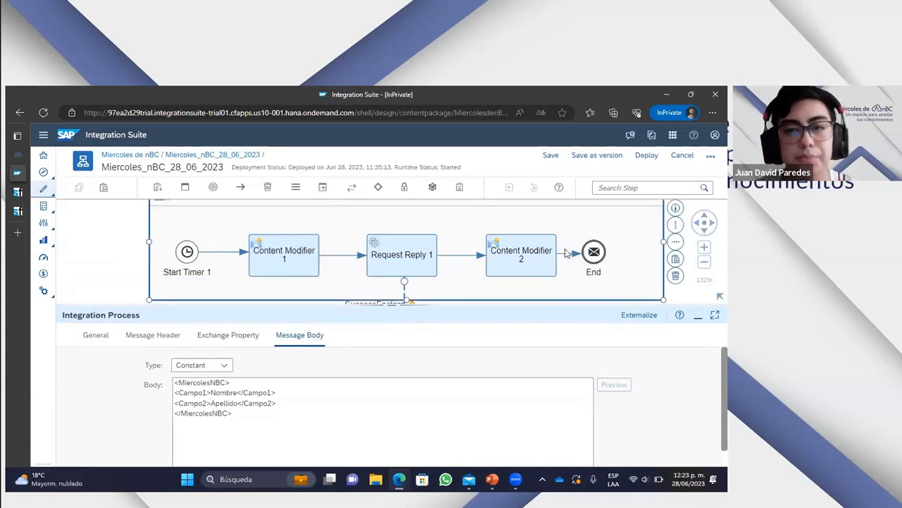
- Review the message headers, exchange properties and message body of Content Modifier 2
{"action": "left_click", "coordinate": [547, 257]}
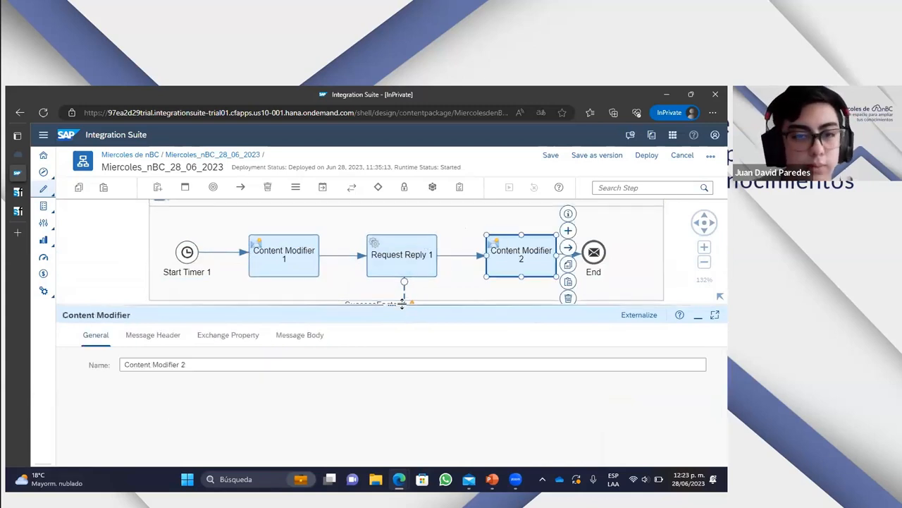
{"action": "left_click_drag", "start_coordinate": [402, 303], "coordinate": [402, 275]}
{"action": "left_click", "coordinate": [152, 307]}
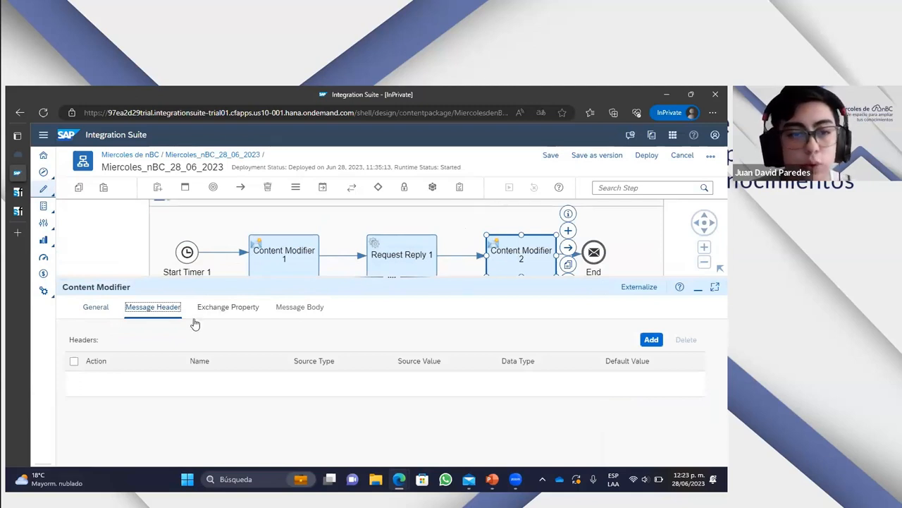
{"action": "left_click", "coordinate": [221, 308]}
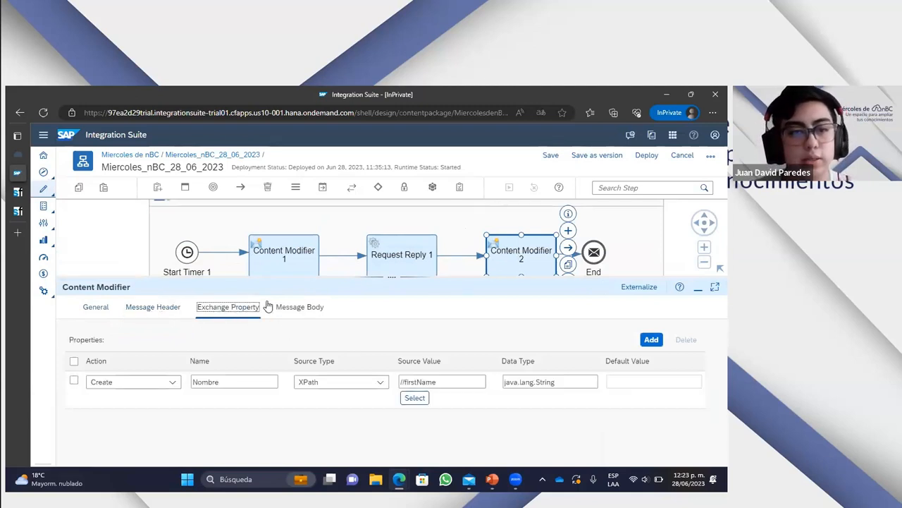
{"action": "left_click", "coordinate": [297, 314]}
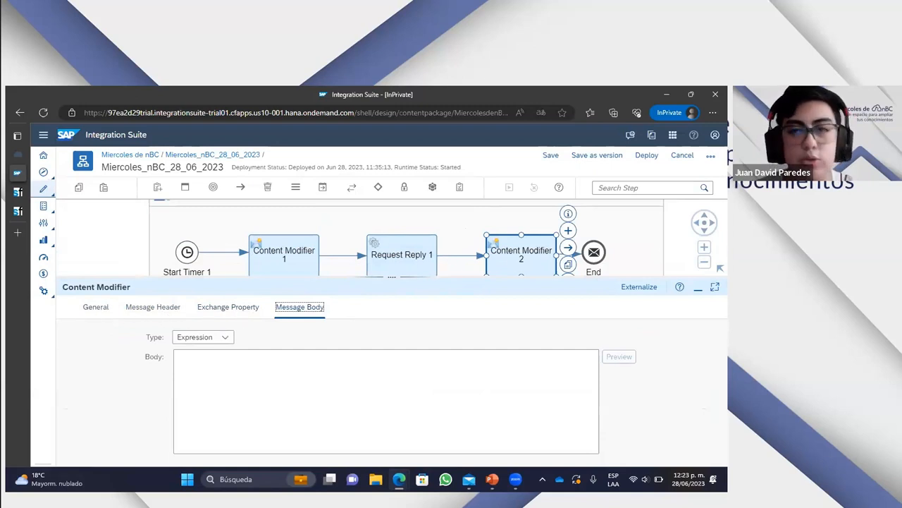
{"action": "left_click", "coordinate": [161, 308]}
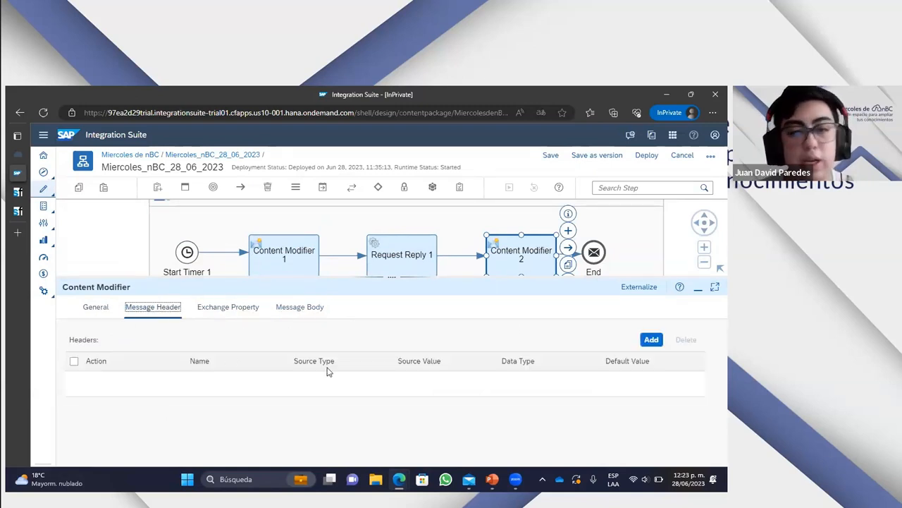
{"action": "left_click", "coordinate": [238, 308]}
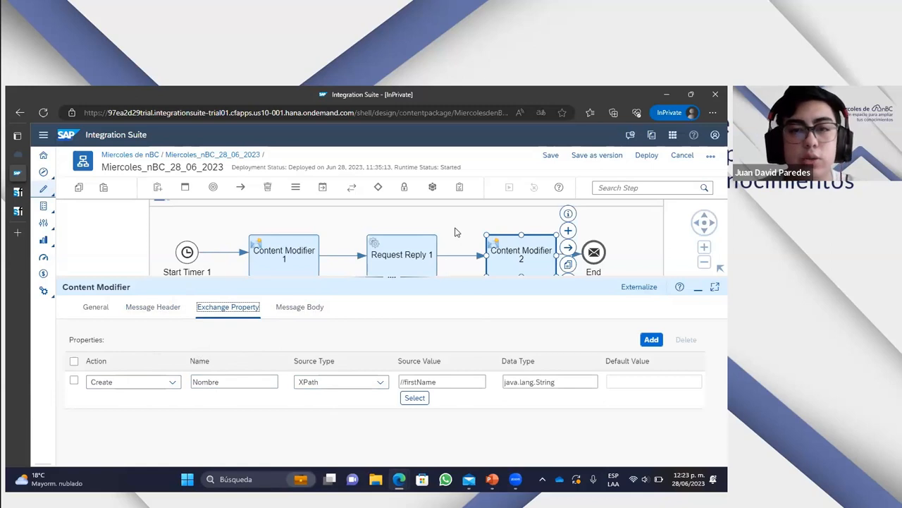
- Compare Request Reply 1 with Content Modifier 2 and examine the latter's Nombre exchange property and its XPath source
{"action": "left_click", "coordinate": [625, 253]}
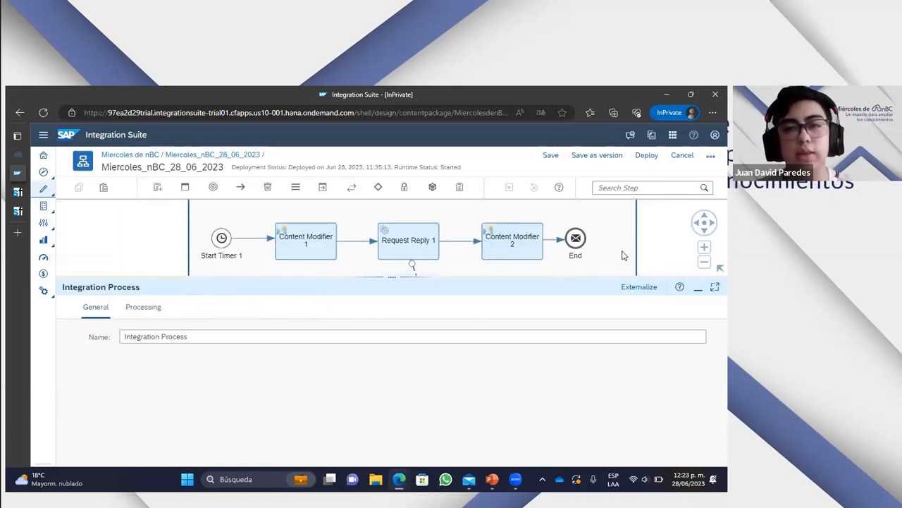
{"action": "left_click", "coordinate": [504, 245]}
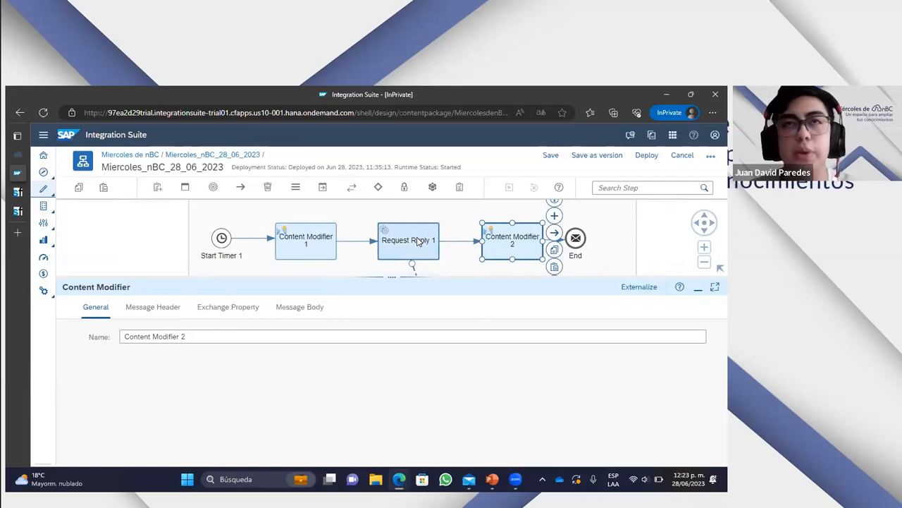
{"action": "left_click", "coordinate": [420, 242]}
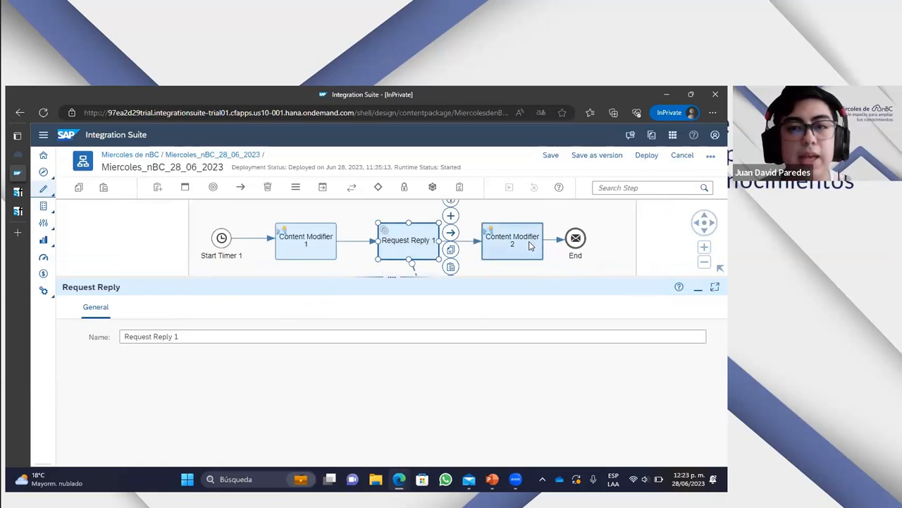
{"action": "left_click", "coordinate": [530, 245]}
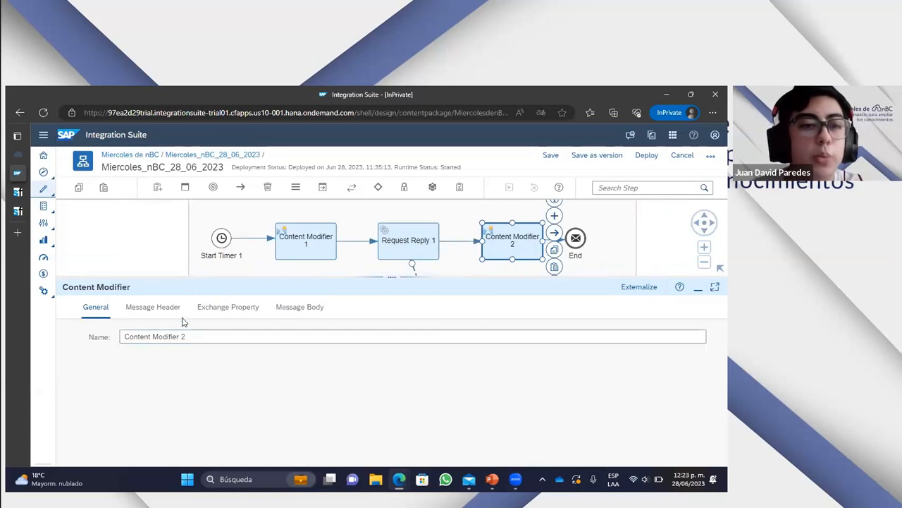
{"action": "left_click", "coordinate": [222, 307]}
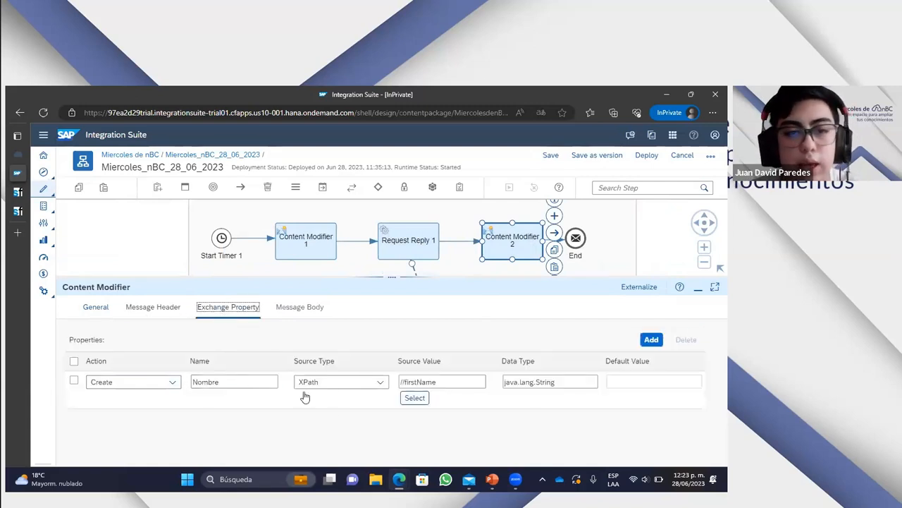
{"action": "left_click", "coordinate": [232, 384]}
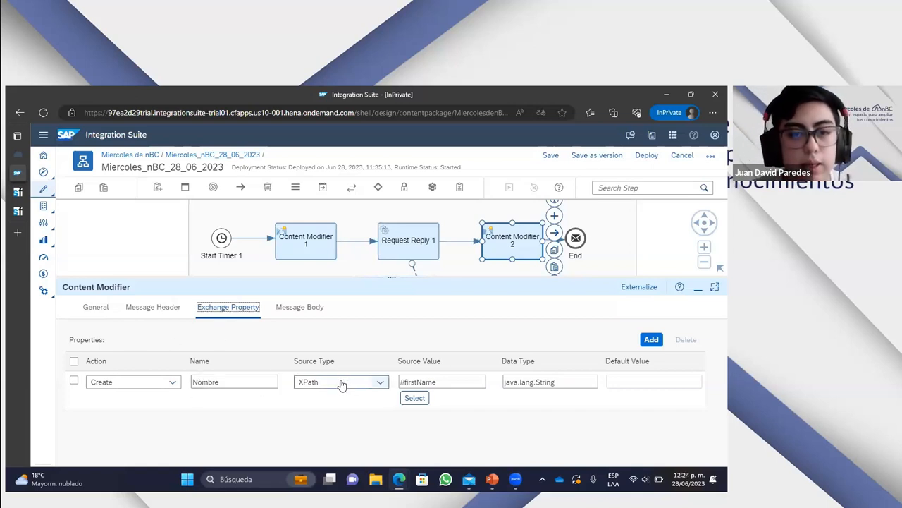
{"action": "left_click", "coordinate": [212, 382]}
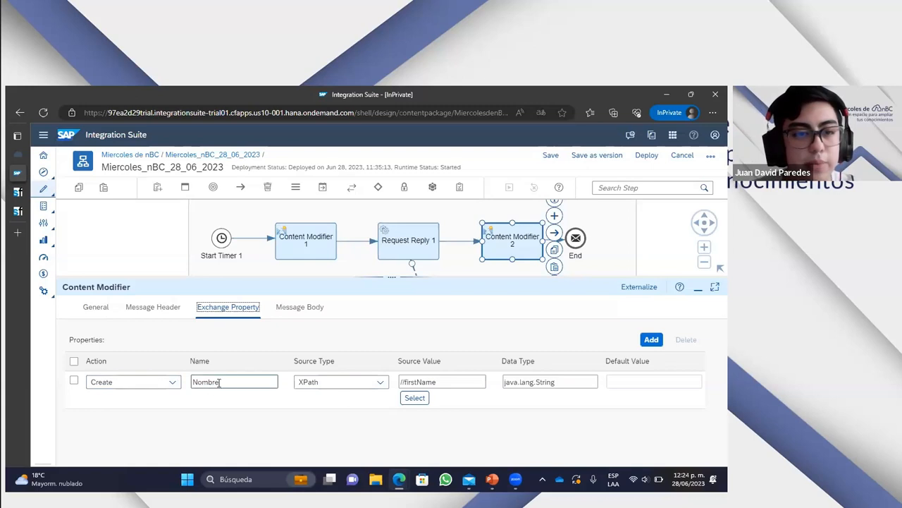
- Examine the Nombre exchange property's name, available source types and data type in Content Modifier 2
{"action": "left_click_drag", "start_coordinate": [219, 382], "coordinate": [191, 358]}
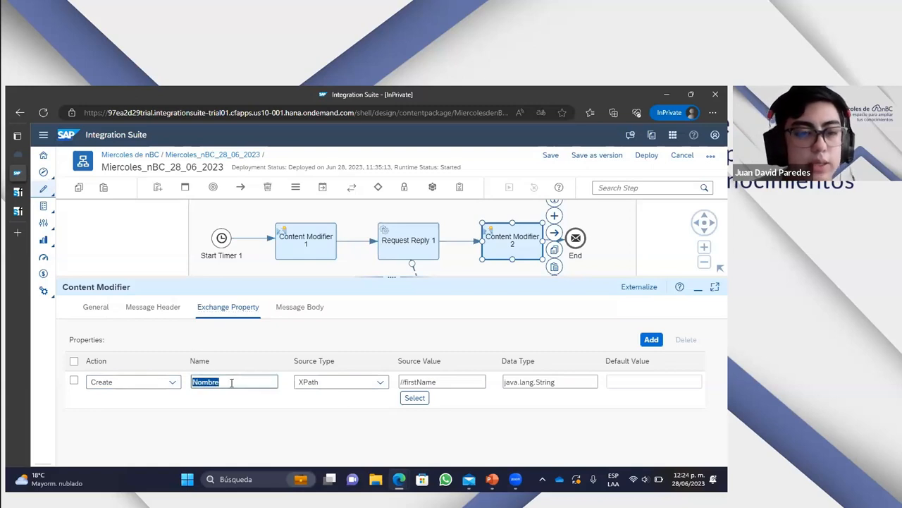
{"action": "left_click", "coordinate": [232, 394]}
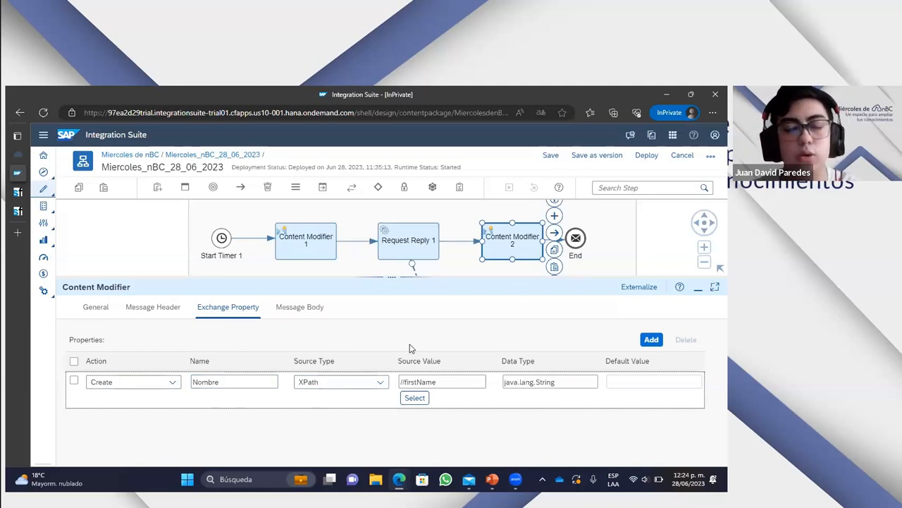
{"action": "left_click", "coordinate": [382, 363]}
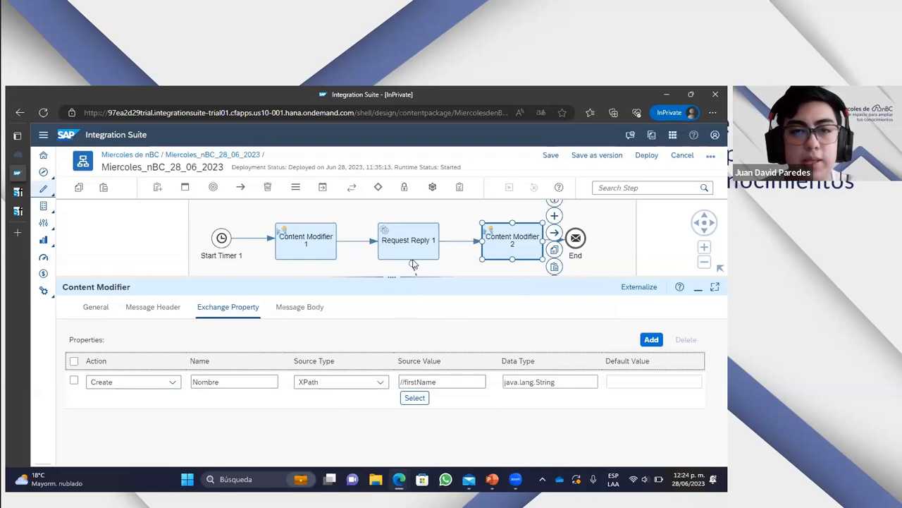
{"action": "left_click", "coordinate": [379, 383]}
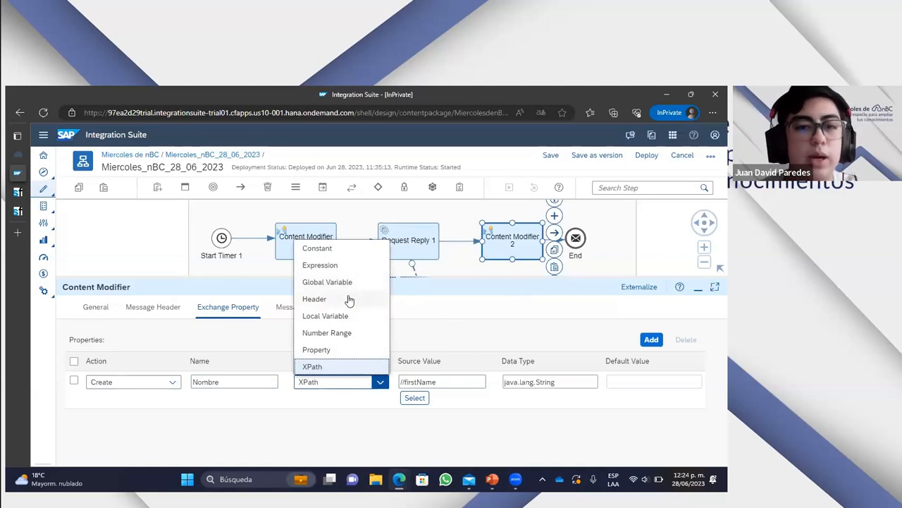
{"action": "left_click", "coordinate": [334, 404]}
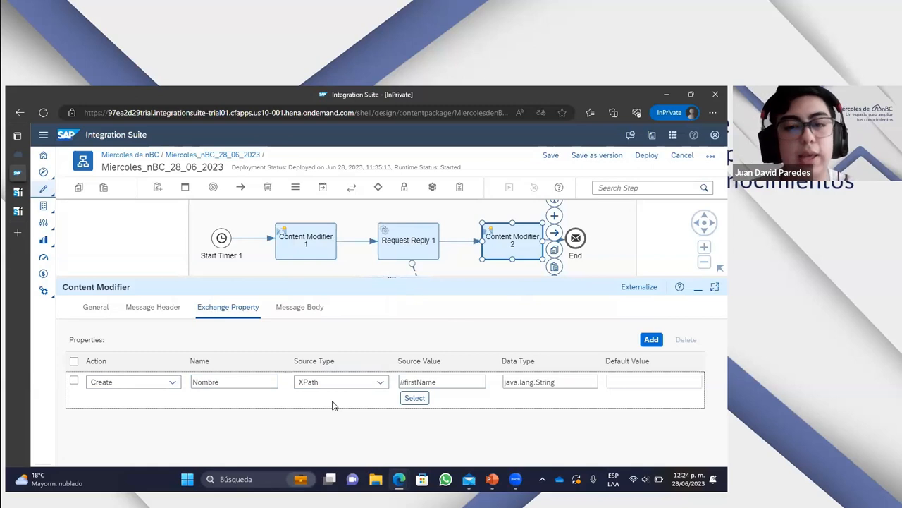
{"action": "left_click", "coordinate": [336, 423]}
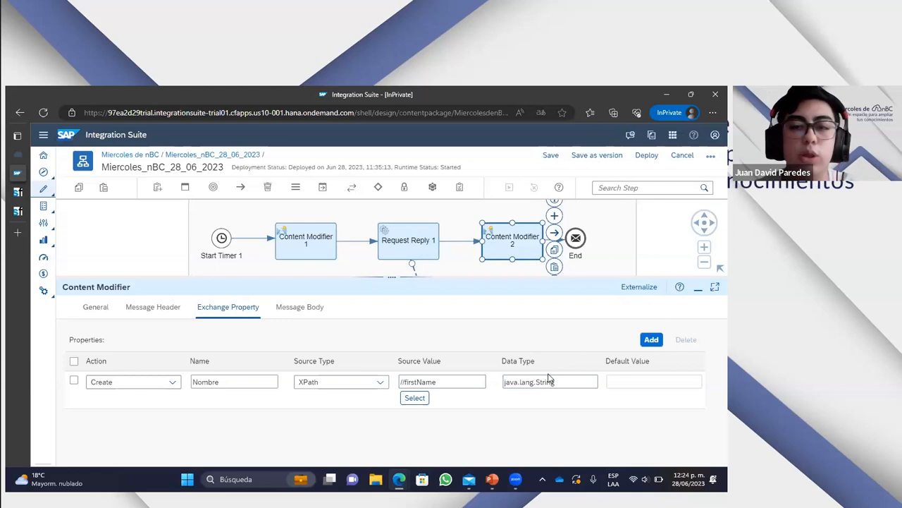
{"action": "left_click_drag", "start_coordinate": [564, 382], "coordinate": [502, 381]}
{"action": "left_click", "coordinate": [515, 426]}
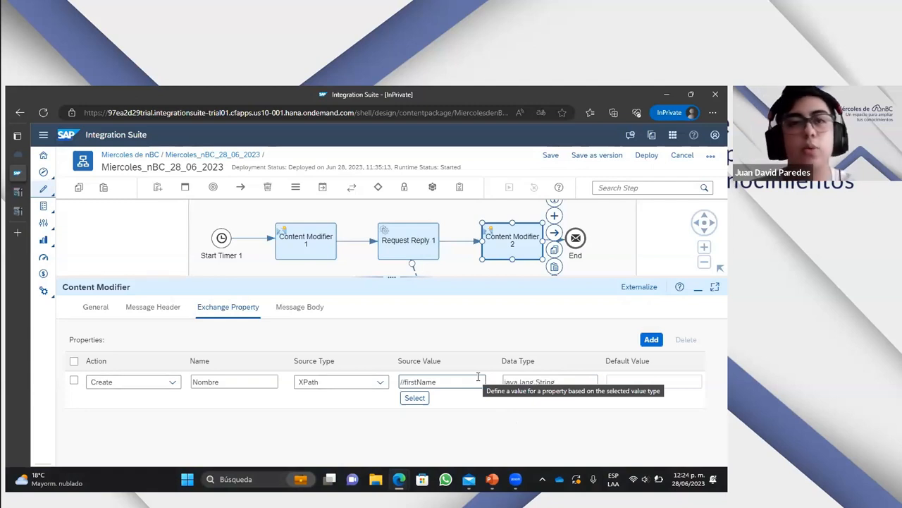
- Return to the flow canvas and deploy the Miercoles_nBC_28_06_2023 integration flow, accepting the confirmation
{"action": "left_click_drag", "start_coordinate": [403, 277], "coordinate": [402, 374]}
{"action": "left_click_drag", "start_coordinate": [449, 343], "coordinate": [422, 342]}
{"action": "left_click", "coordinate": [474, 334]}
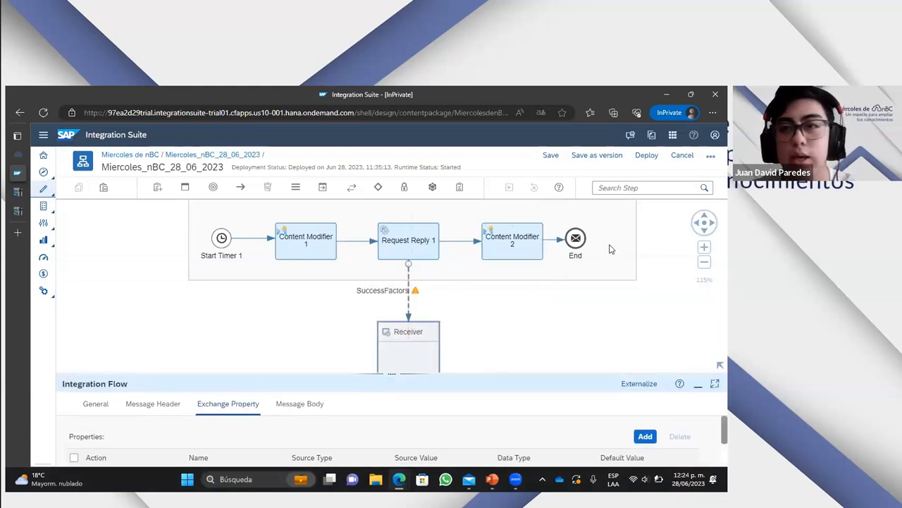
{"action": "left_click", "coordinate": [649, 158]}
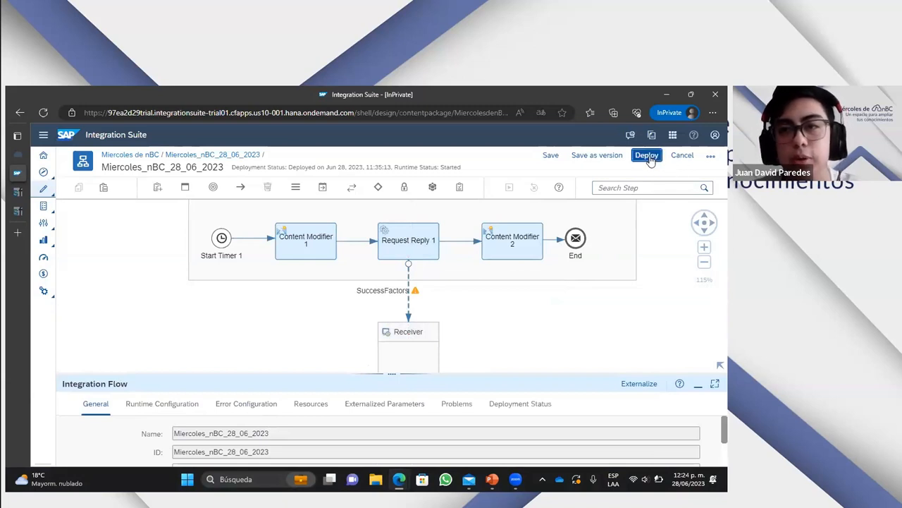
{"action": "left_click", "coordinate": [511, 319]}
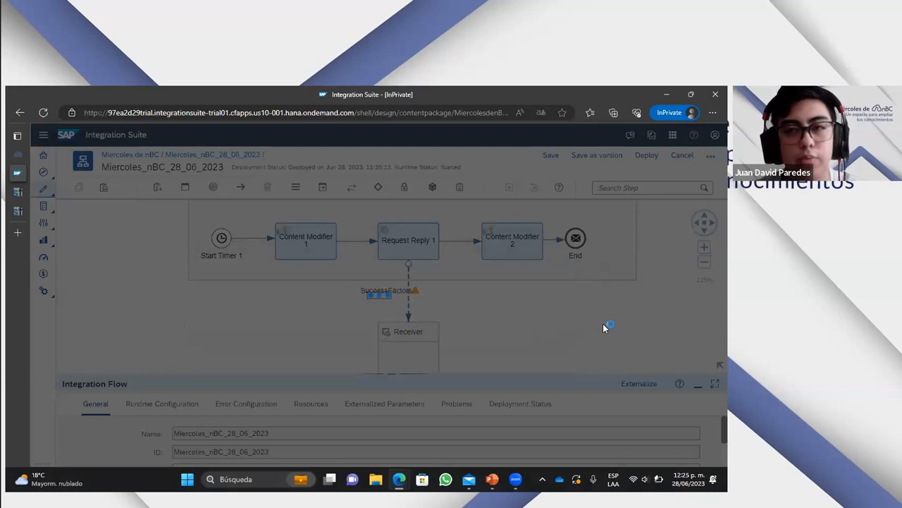
{"action": "left_click", "coordinate": [458, 318]}
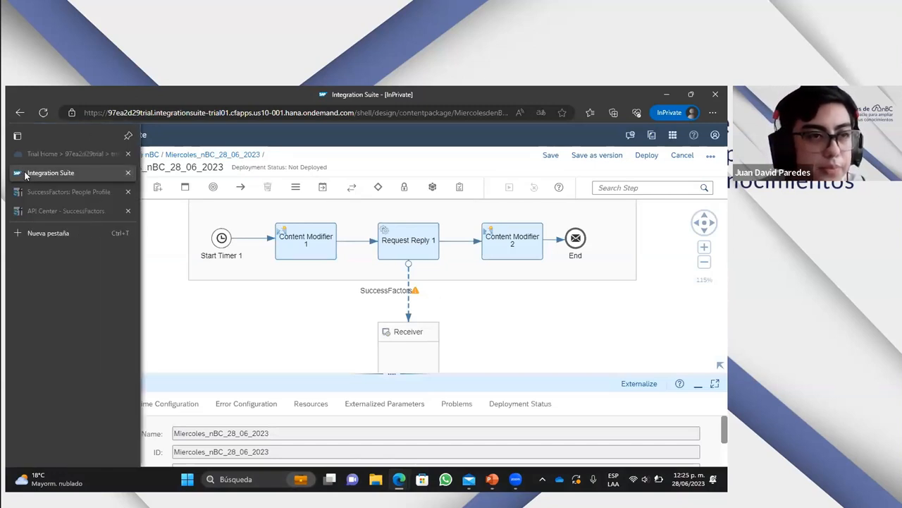
- Duplicate the Integration Suite browser tab and open the integrations monitoring overview in the copy
{"action": "right_click", "coordinate": [26, 174]}
{"action": "left_click", "coordinate": [74, 235]}
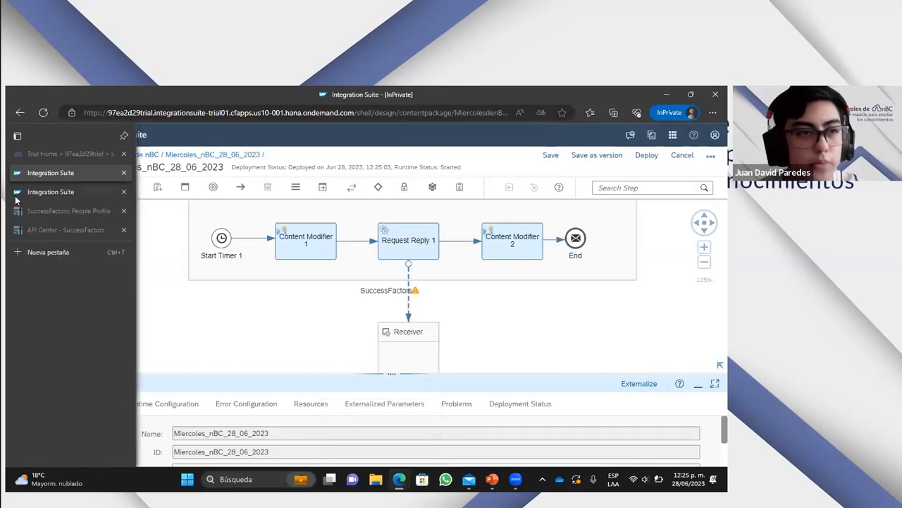
{"action": "left_click", "coordinate": [64, 191]}
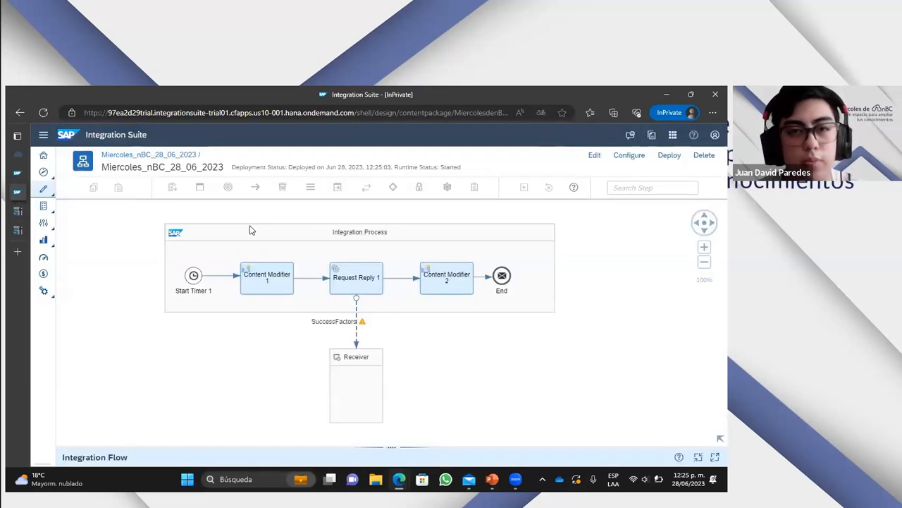
{"action": "left_click", "coordinate": [119, 155]}
{"action": "left_click", "coordinate": [44, 189]}
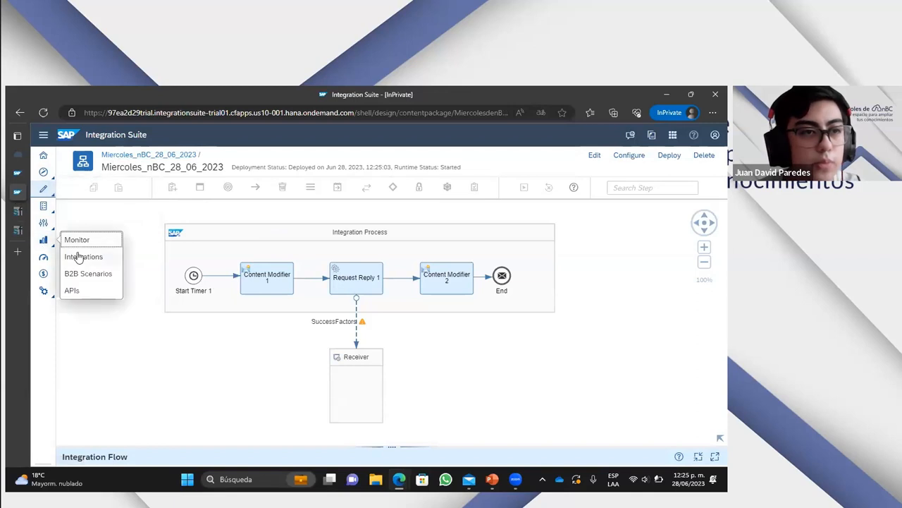
{"action": "left_click", "coordinate": [81, 256]}
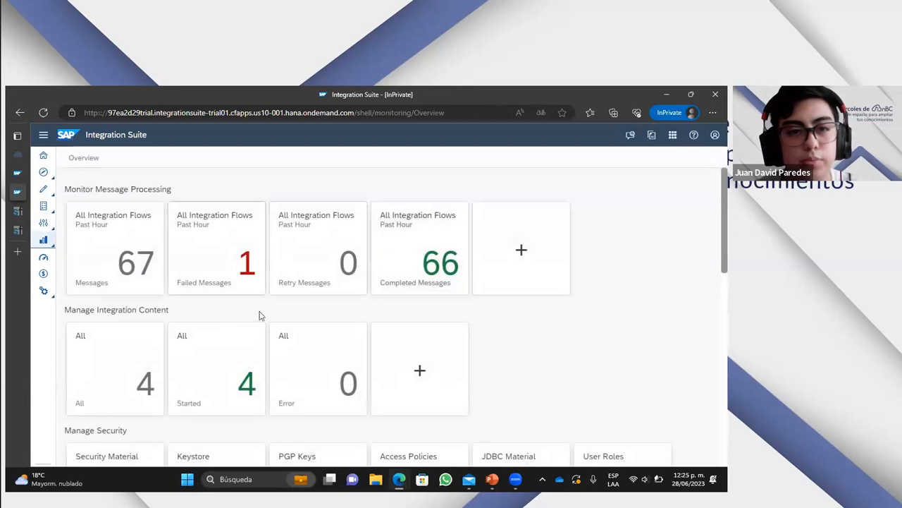
- Open the started integration content, set the log level of Miercoles_nBC_28_06_2023 to Trace and read the expiry notice
{"action": "left_click", "coordinate": [230, 344]}
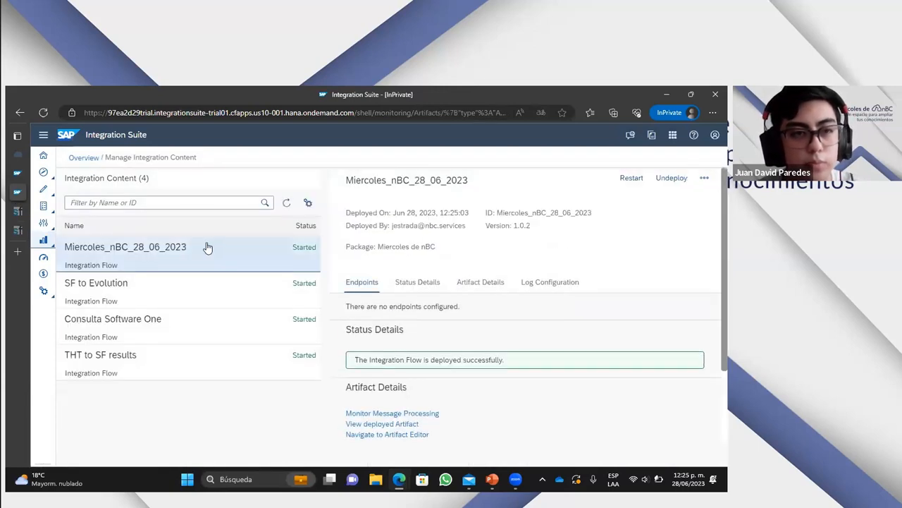
{"action": "scroll", "coordinate": [400, 336], "scroll_direction": "down", "scroll_amount": 1}
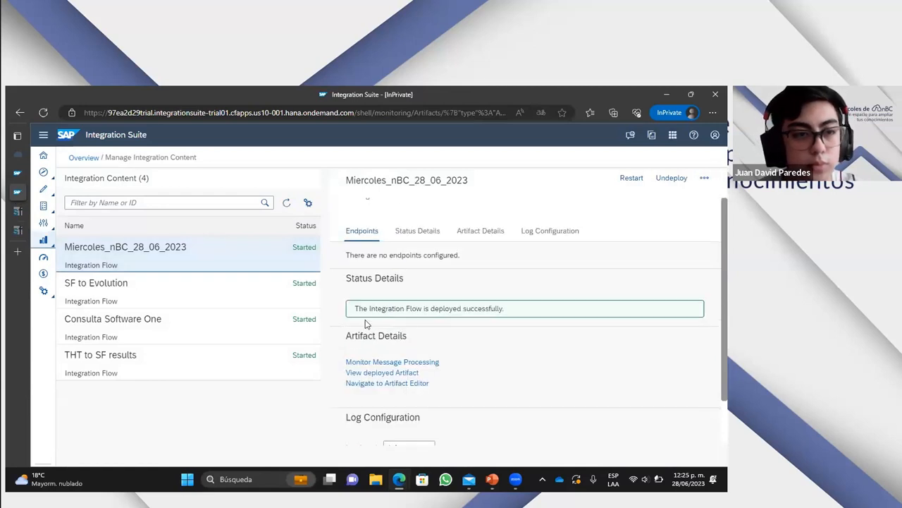
{"action": "scroll", "coordinate": [365, 323], "scroll_direction": "down", "scroll_amount": 2}
{"action": "scroll", "coordinate": [402, 317], "scroll_direction": "up", "scroll_amount": 1}
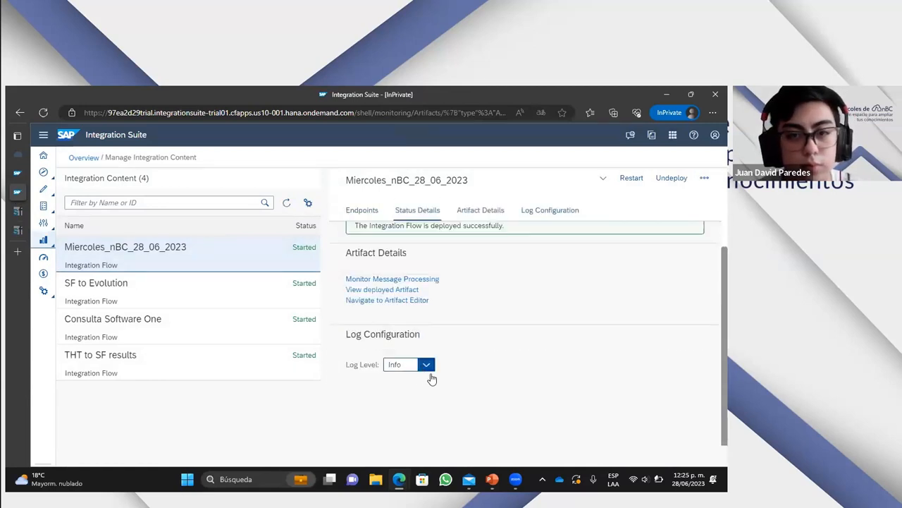
{"action": "left_click", "coordinate": [427, 365]}
{"action": "left_click", "coordinate": [404, 445]}
{"action": "left_click", "coordinate": [433, 328]}
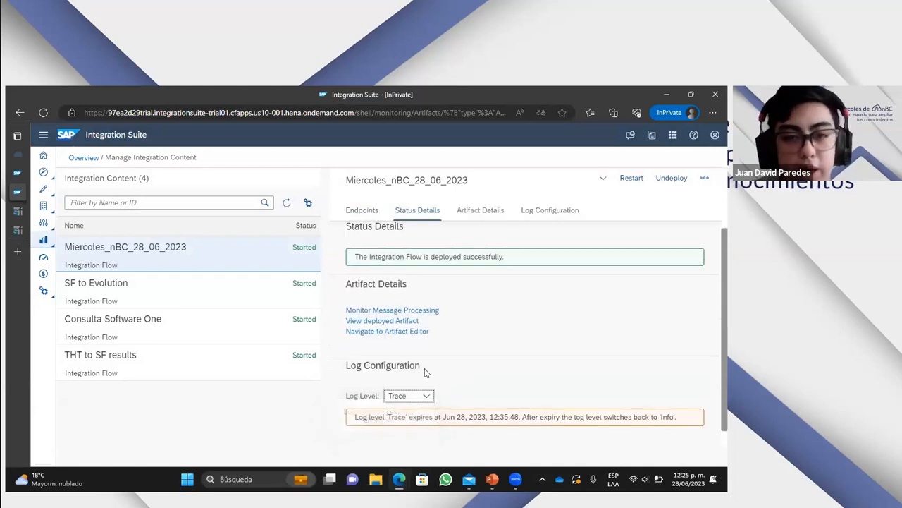
{"action": "scroll", "coordinate": [433, 375], "scroll_direction": "down", "scroll_amount": 1}
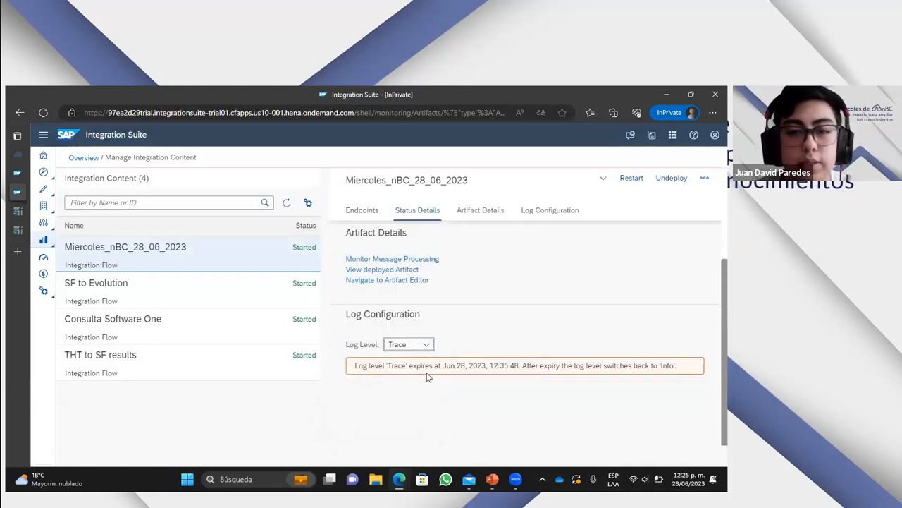
{"action": "left_click_drag", "start_coordinate": [356, 365], "coordinate": [674, 367]}
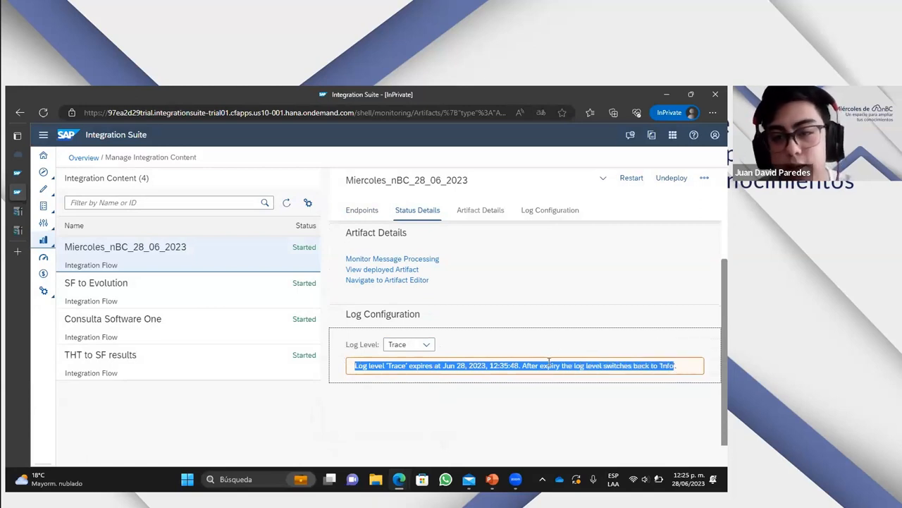
{"action": "left_click", "coordinate": [513, 393]}
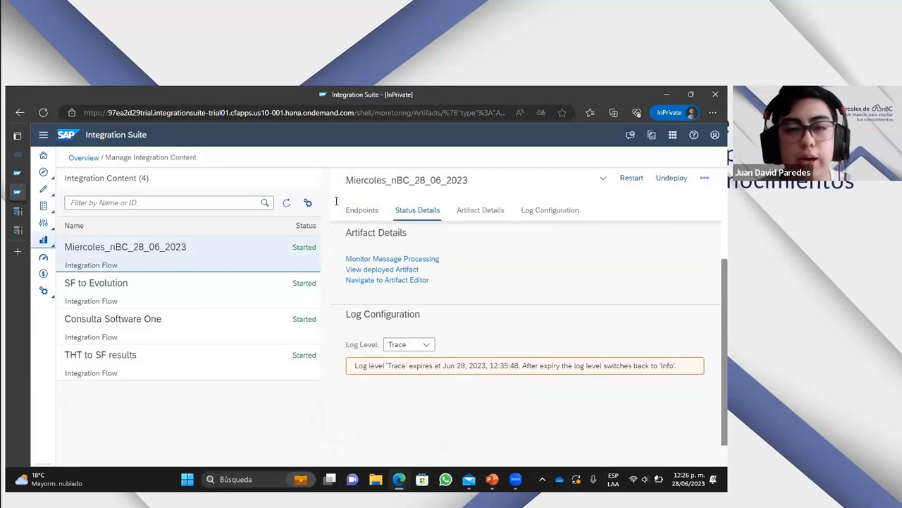
- Review the status, properties and logs of the flow's latest processed message, and refresh the message list
{"action": "left_click", "coordinate": [419, 260]}
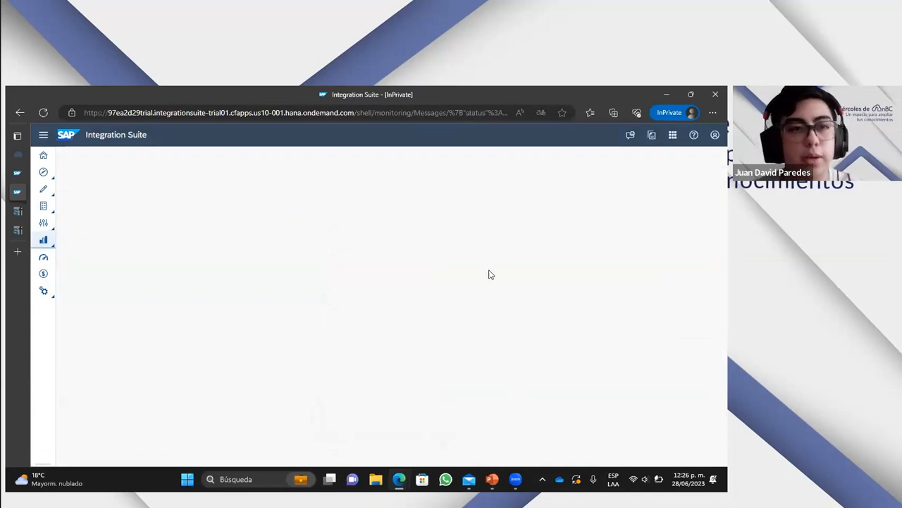
{"action": "left_click", "coordinate": [250, 301]}
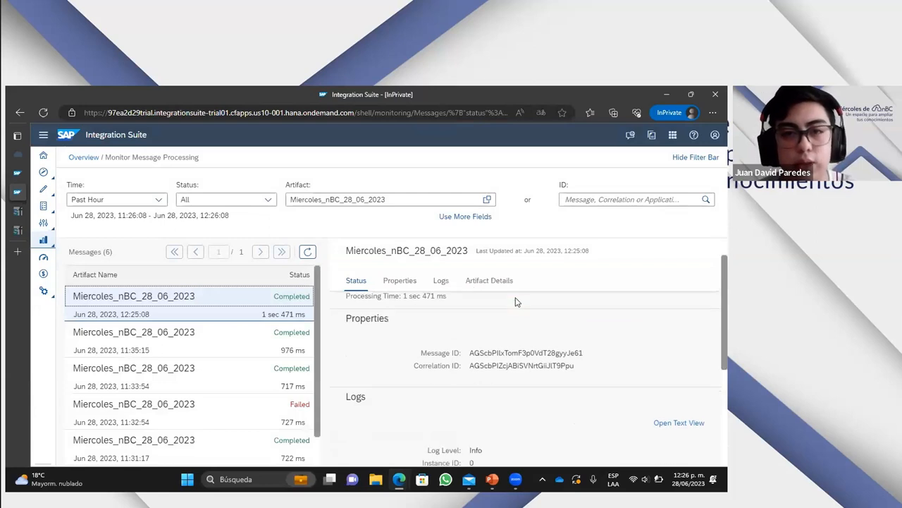
{"action": "scroll", "coordinate": [556, 366], "scroll_direction": "down", "scroll_amount": 5}
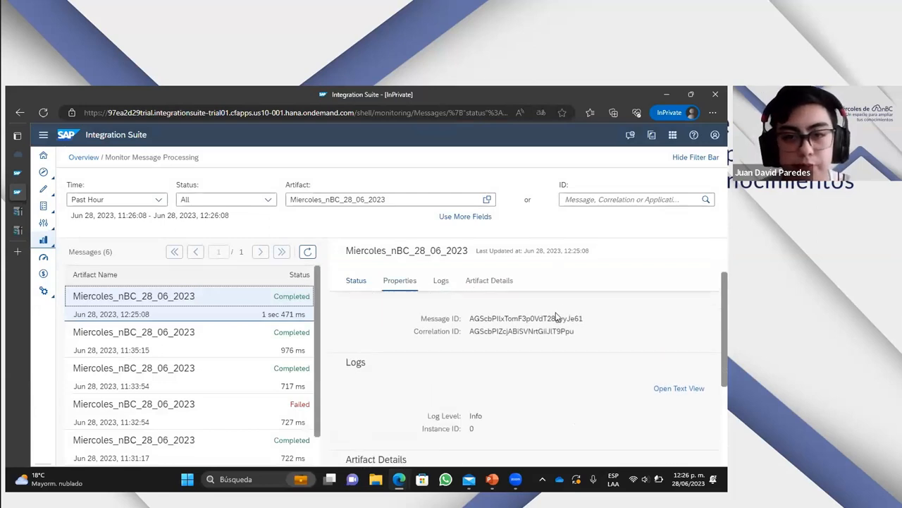
{"action": "scroll", "coordinate": [535, 350], "scroll_direction": "up", "scroll_amount": 5}
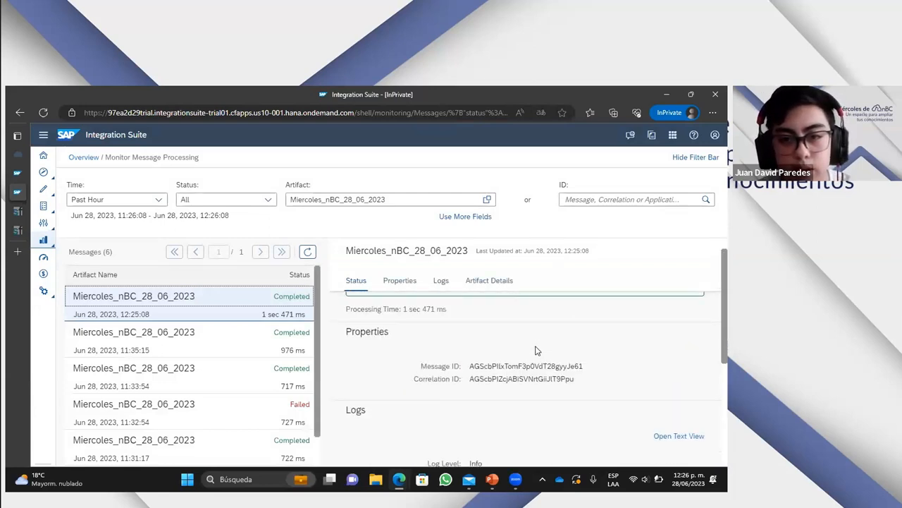
{"action": "scroll", "coordinate": [539, 351], "scroll_direction": "down", "scroll_amount": 3}
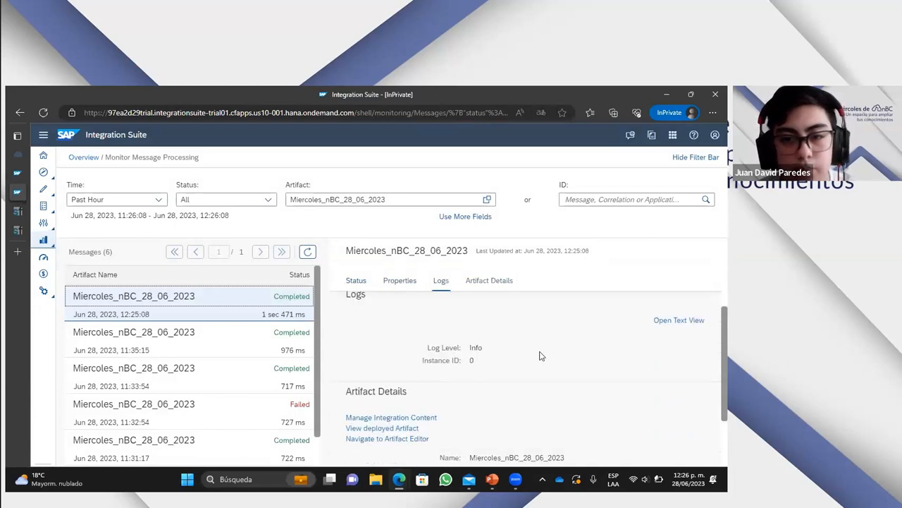
{"action": "scroll", "coordinate": [540, 356], "scroll_direction": "down", "scroll_amount": 3}
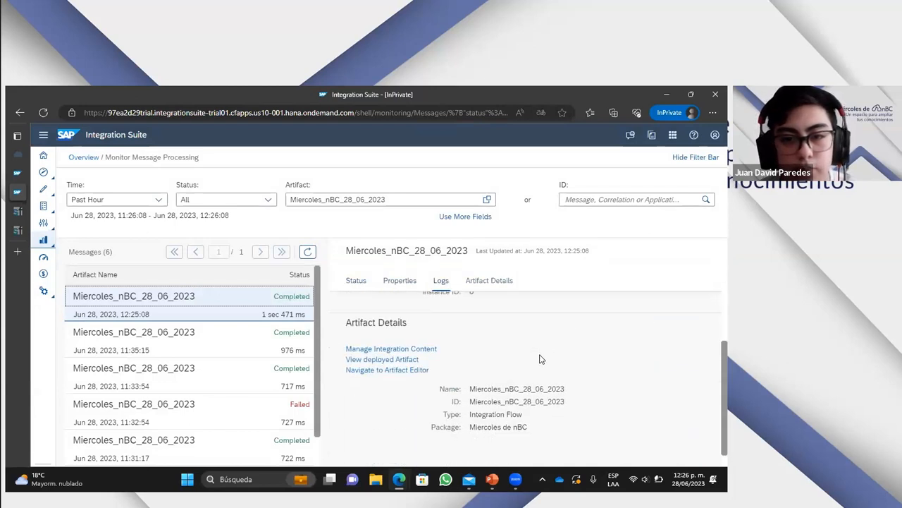
{"action": "left_click", "coordinate": [307, 253]}
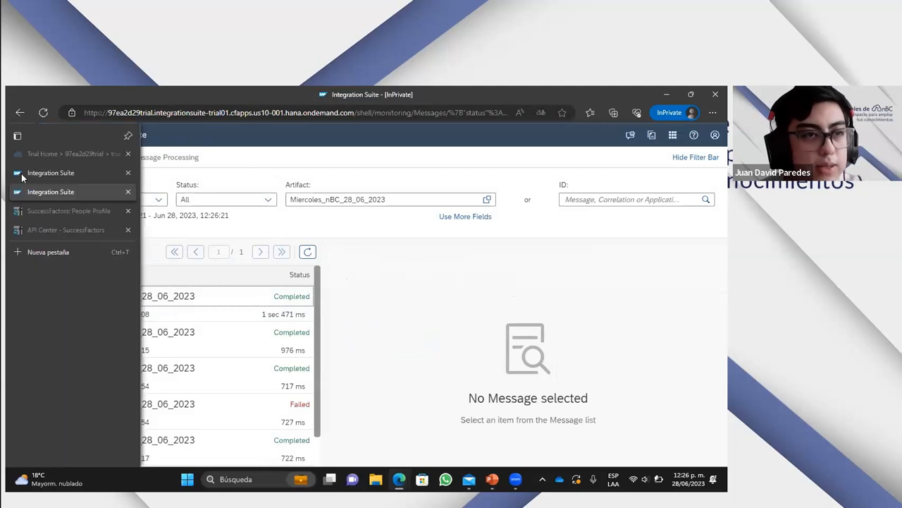
- Go back to the flow editor tab and redeploy the integration flow so that it runs with the Trace log level
{"action": "left_click", "coordinate": [22, 175]}
{"action": "left_click", "coordinate": [647, 155]}
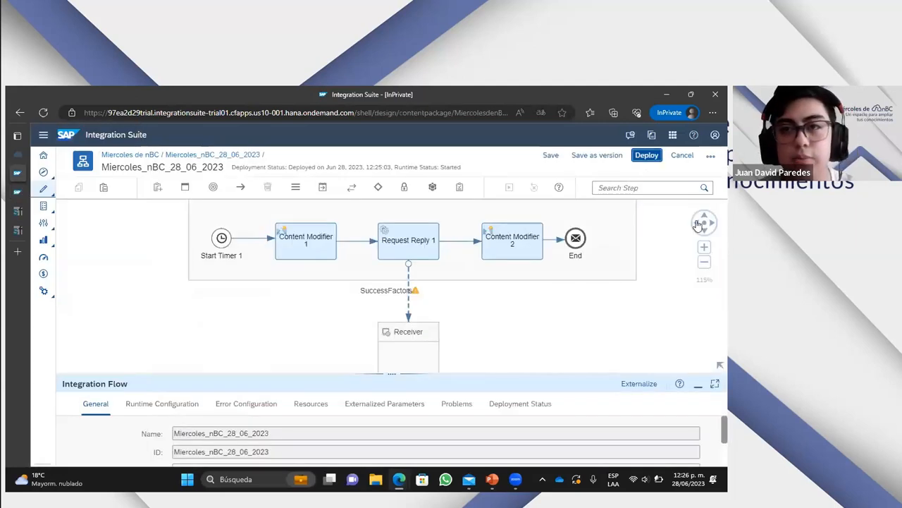
{"action": "left_click", "coordinate": [452, 318]}
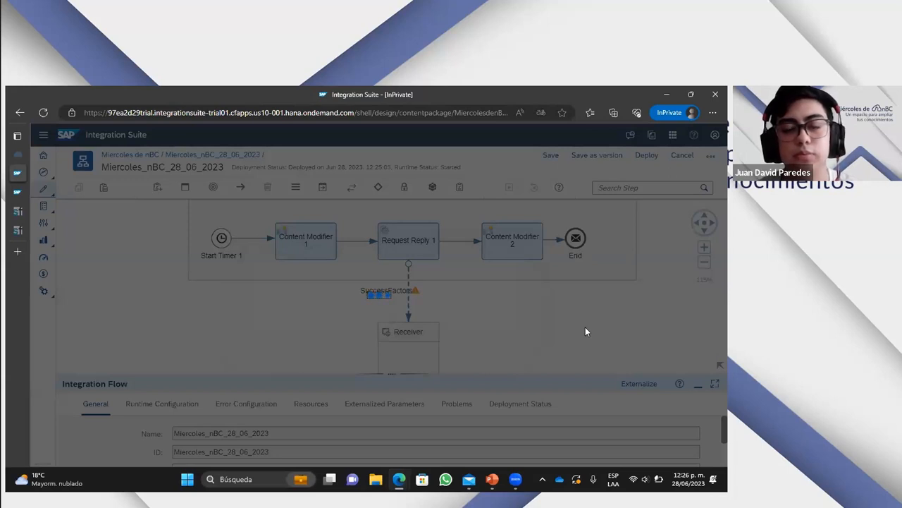
{"action": "left_click", "coordinate": [452, 319]}
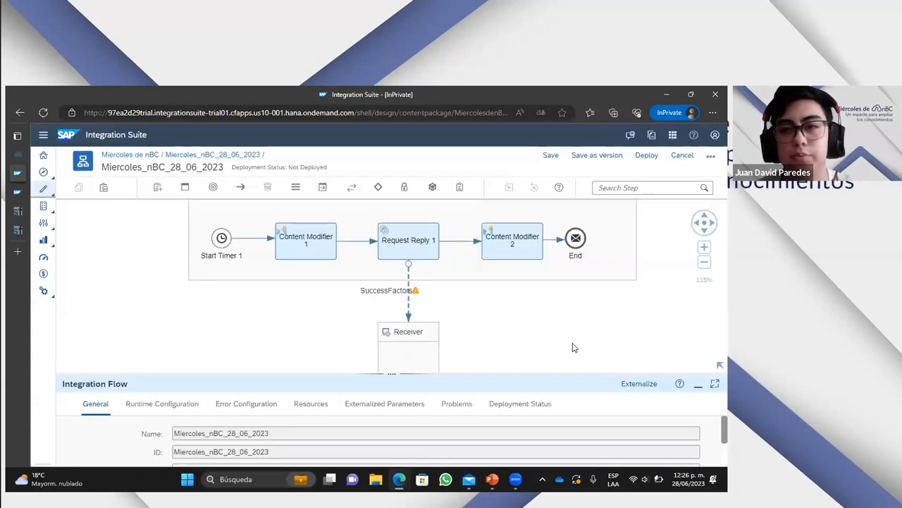
- Refresh the message list in the monitoring tab and examine the logs section of the newest message
{"action": "left_click", "coordinate": [70, 191]}
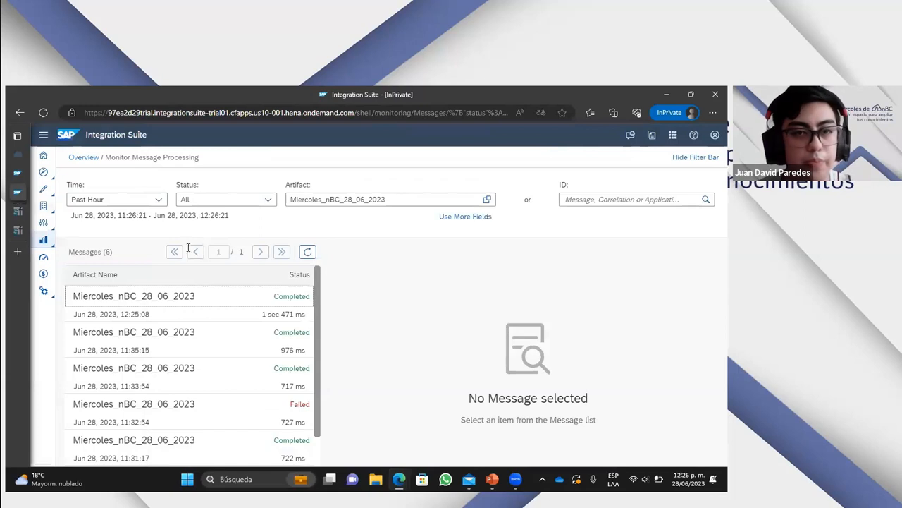
{"action": "left_click", "coordinate": [307, 251]}
{"action": "left_click", "coordinate": [302, 296]}
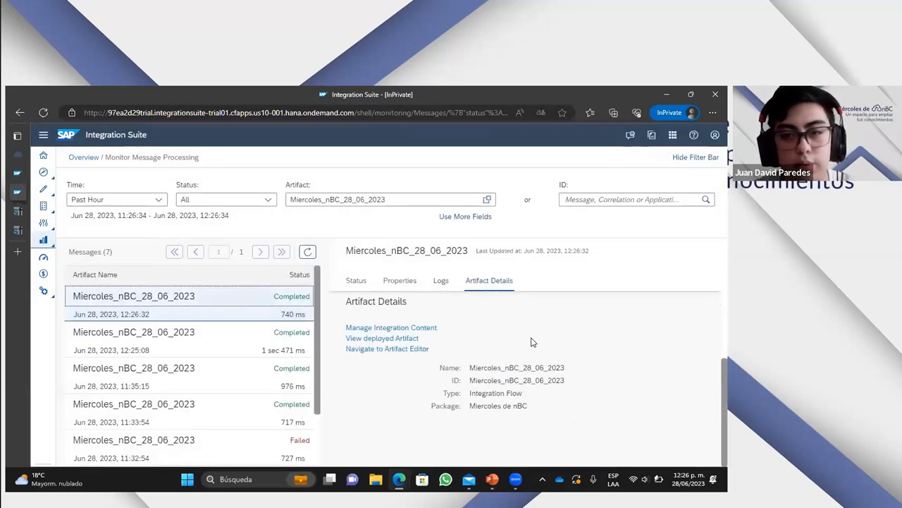
{"action": "scroll", "coordinate": [540, 360], "scroll_direction": "up", "scroll_amount": 4}
{"action": "scroll", "coordinate": [537, 358], "scroll_direction": "down", "scroll_amount": 2}
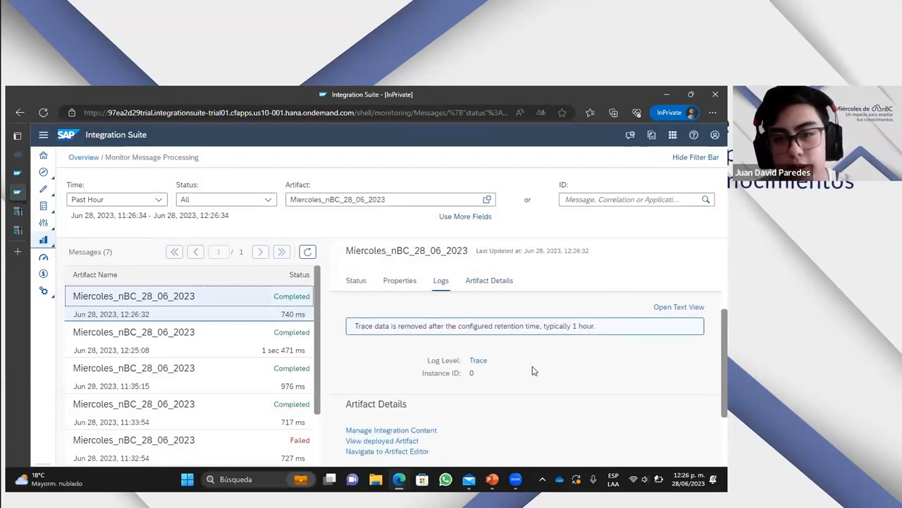
- Open the Trace run of the newest message and inspect Request Reply 1 and End in the integration flow model
{"action": "left_click", "coordinate": [481, 361]}
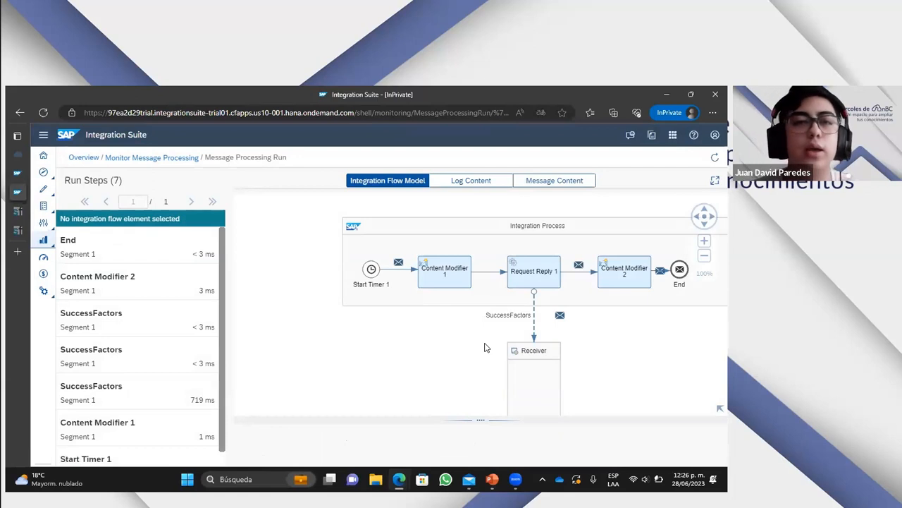
{"action": "left_click", "coordinate": [530, 279]}
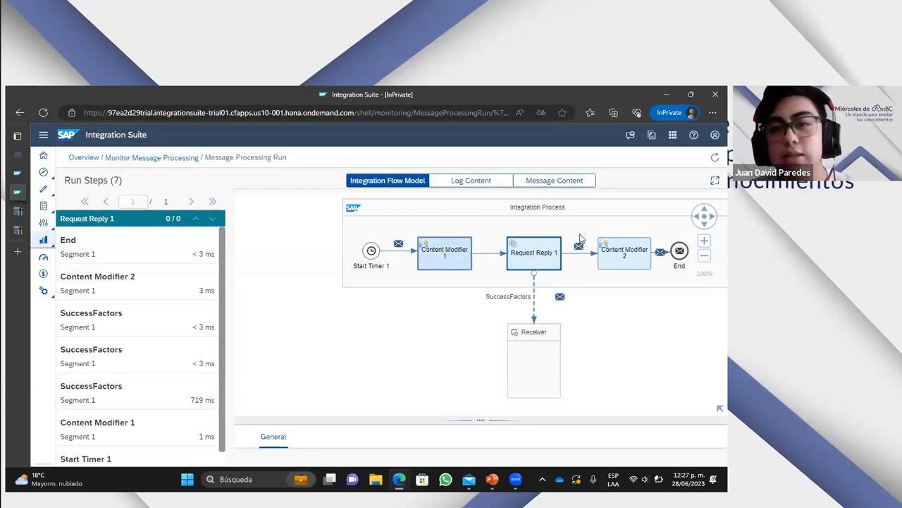
{"action": "left_click", "coordinate": [681, 252]}
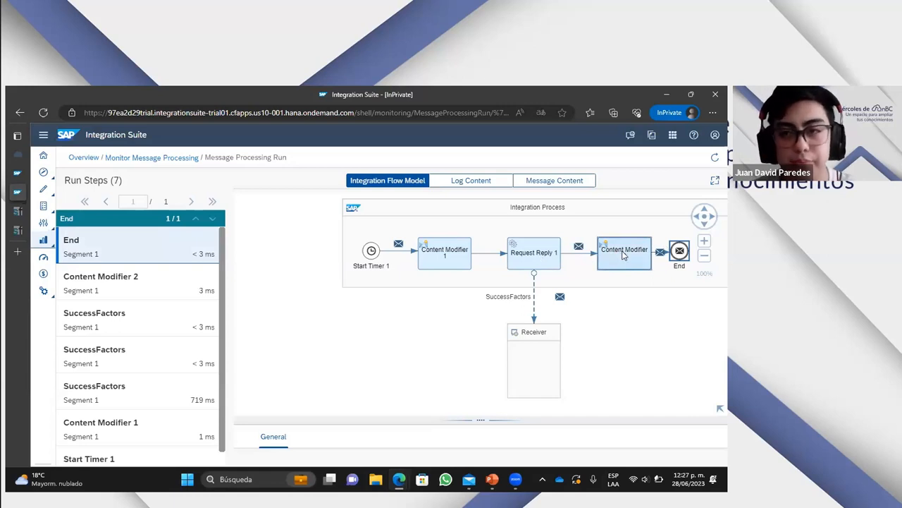
- Examine the header, payload and log content of the Content Modifier 1 step, and return to the integration flow model
{"action": "left_click", "coordinate": [464, 257]}
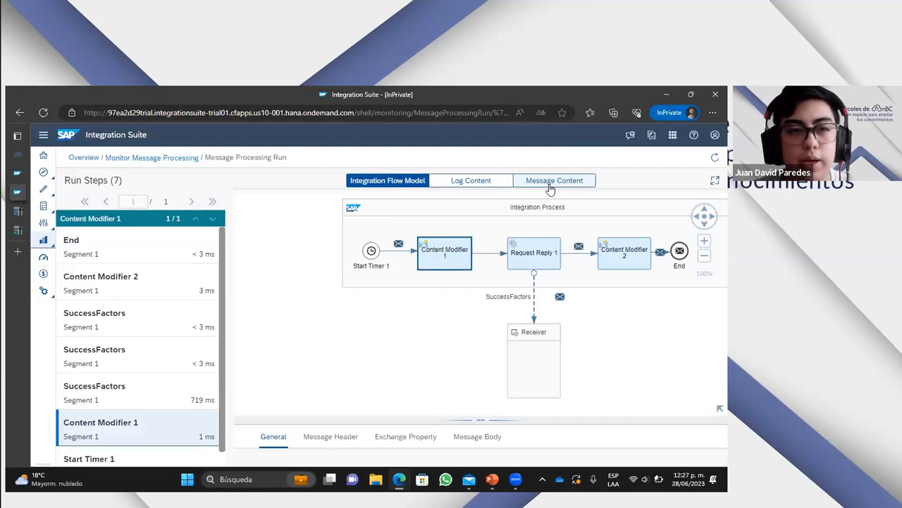
{"action": "left_click", "coordinate": [551, 185]}
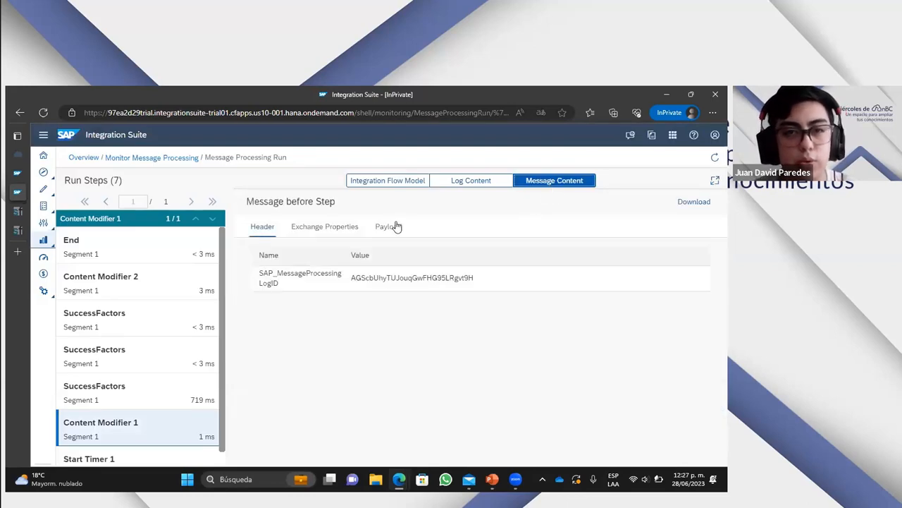
{"action": "left_click", "coordinate": [395, 226]}
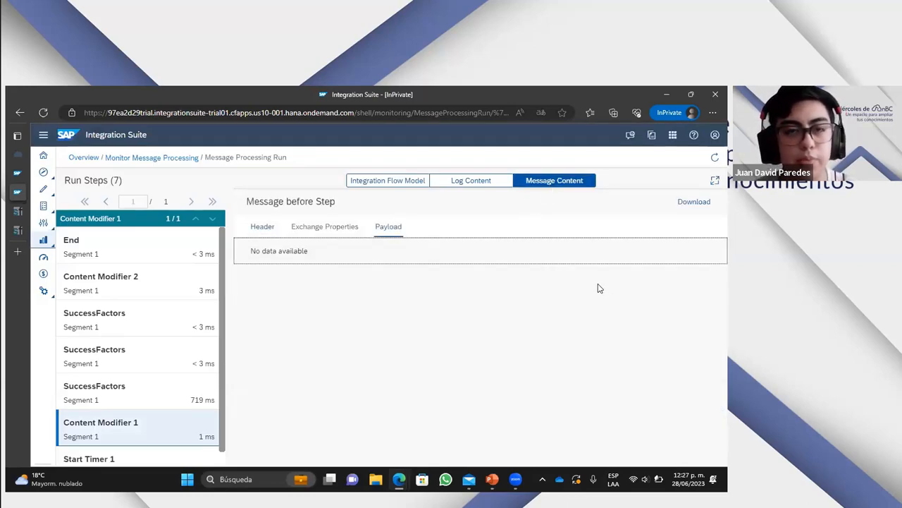
{"action": "left_click", "coordinate": [451, 182]}
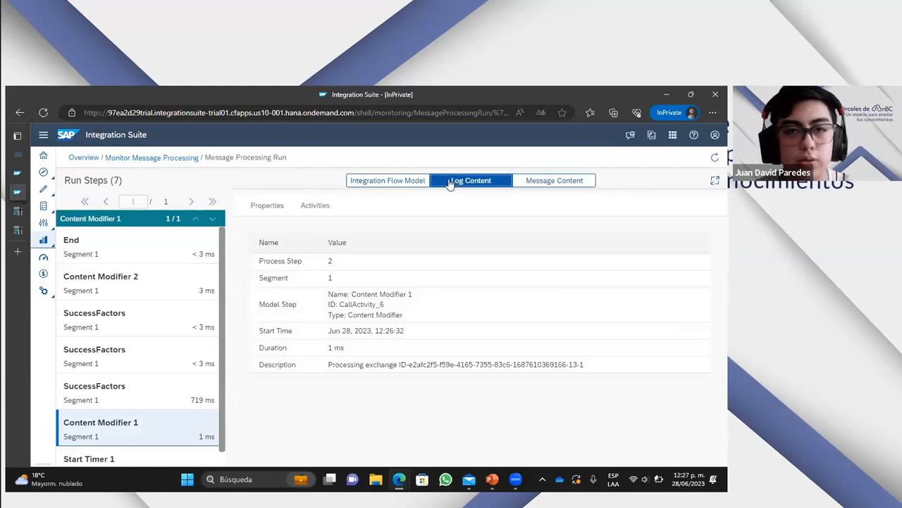
{"action": "left_click", "coordinate": [419, 183]}
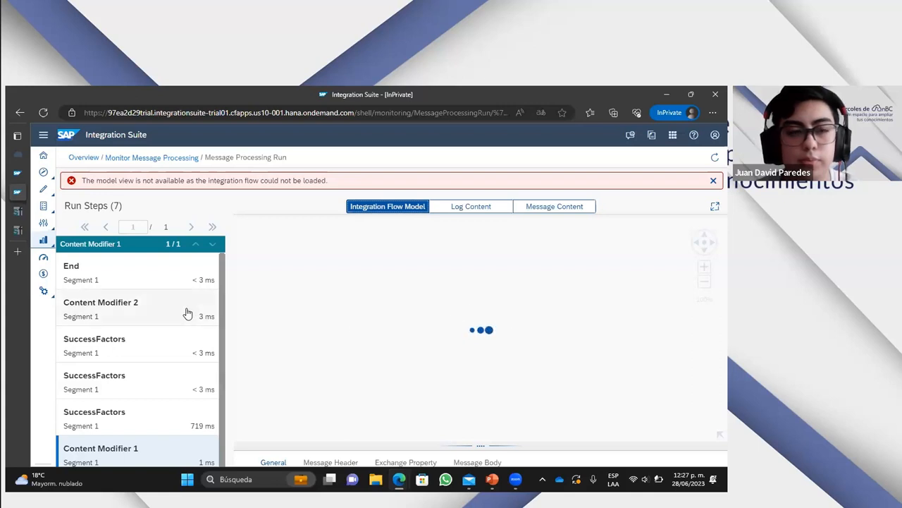
- Select the End run step, dismiss the error notice and view the step's message payload
{"action": "scroll", "coordinate": [189, 314], "scroll_direction": "down", "scroll_amount": 1}
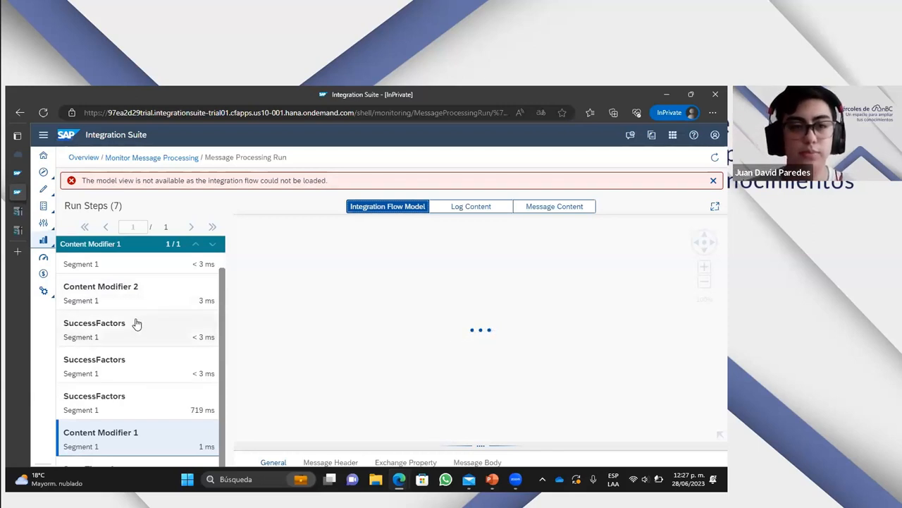
{"action": "scroll", "coordinate": [115, 297], "scroll_direction": "up", "scroll_amount": 1}
{"action": "left_click", "coordinate": [120, 280]}
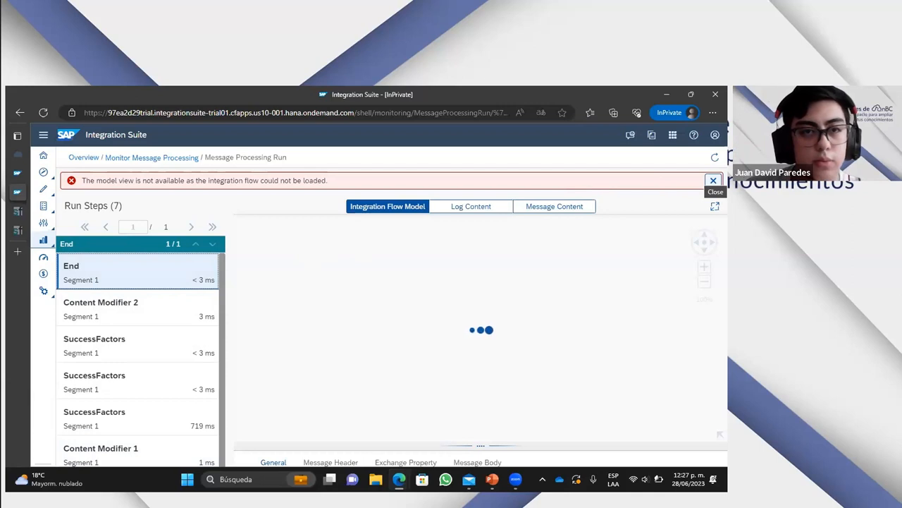
{"action": "left_click", "coordinate": [714, 180]}
{"action": "left_click", "coordinate": [582, 181]}
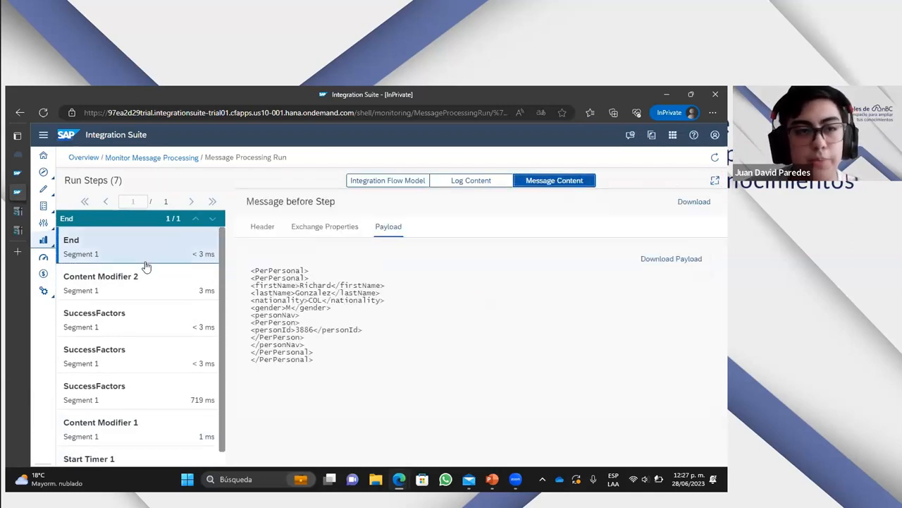
- Select Content Modifier 2 in the integration flow model and highlight the whole payload of the message before that step
{"action": "left_click", "coordinate": [381, 182]}
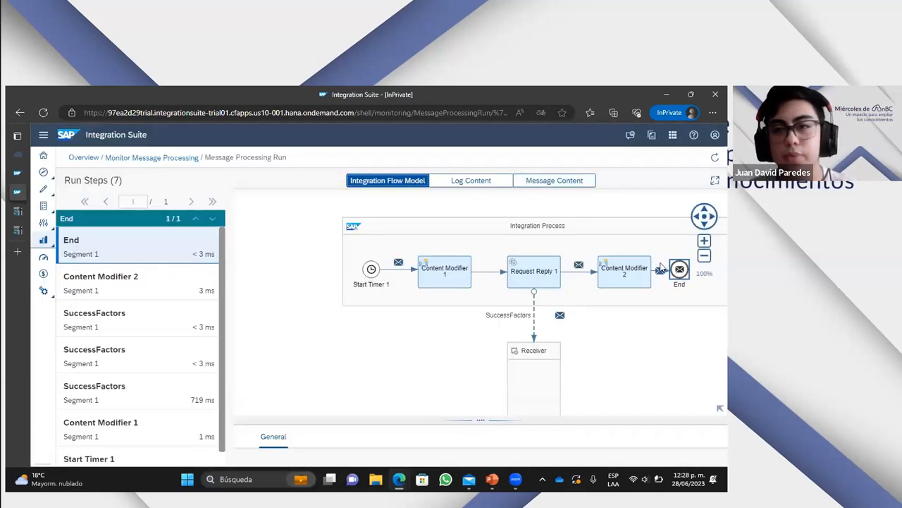
{"action": "left_click", "coordinate": [625, 273]}
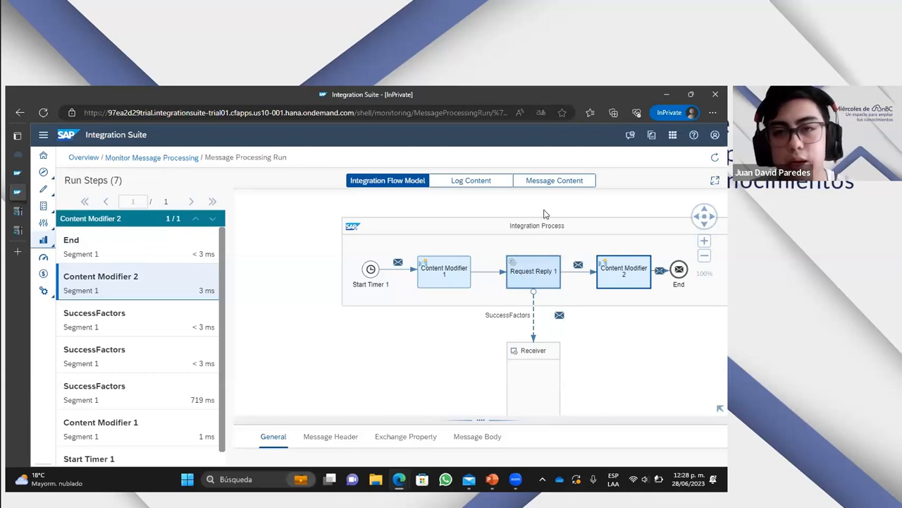
{"action": "left_click", "coordinate": [545, 185]}
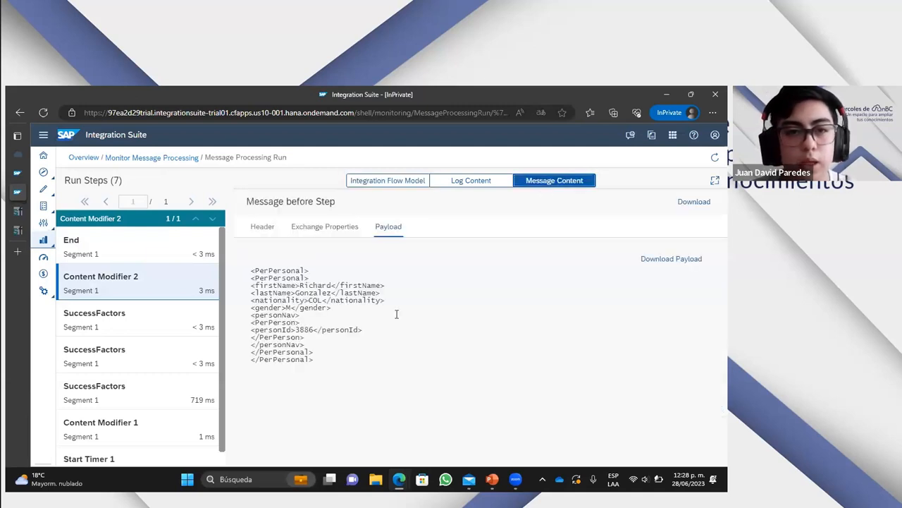
{"action": "left_click_drag", "start_coordinate": [341, 359], "coordinate": [251, 273]}
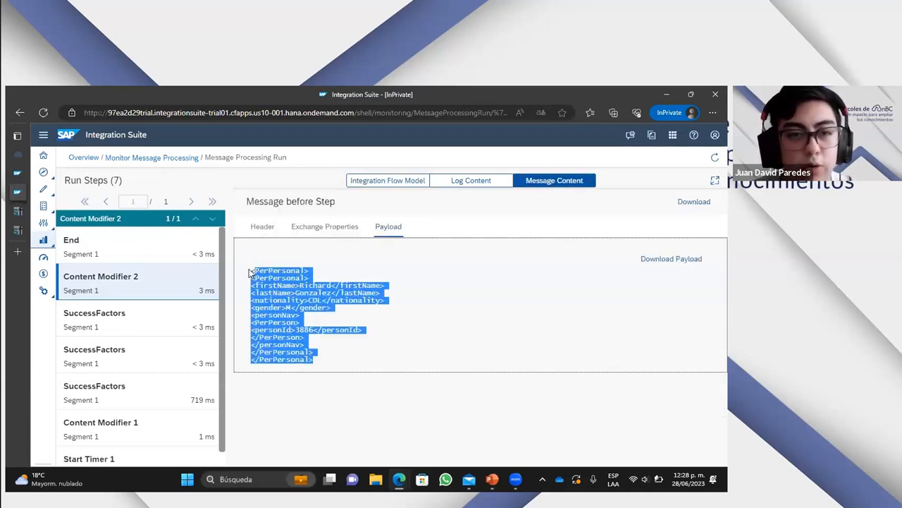
- Go through the firstName, lastName, nationality, gender and personId values in the Content Modifier 2 payload
{"action": "left_click", "coordinate": [325, 289]}
{"action": "left_click_drag", "start_coordinate": [301, 285], "coordinate": [331, 293]}
{"action": "left_click", "coordinate": [317, 299]}
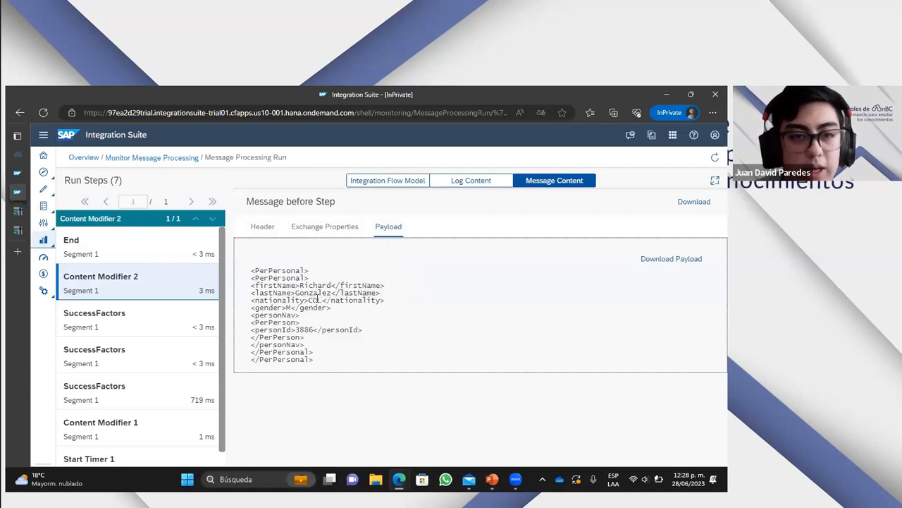
{"action": "double_click", "coordinate": [288, 308]}
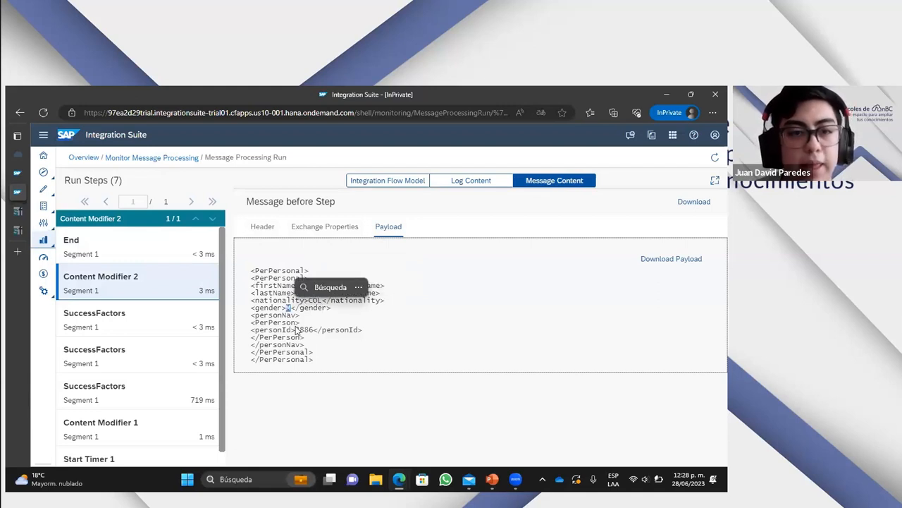
{"action": "left_click", "coordinate": [323, 330]}
{"action": "left_click_drag", "start_coordinate": [312, 292], "coordinate": [332, 292]}
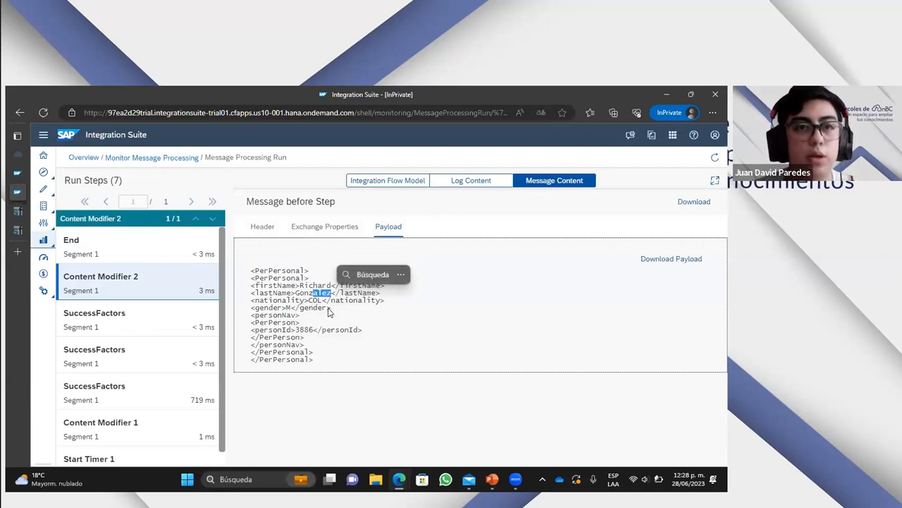
{"action": "left_click", "coordinate": [303, 323]}
{"action": "left_click_drag", "start_coordinate": [297, 330], "coordinate": [314, 329]}
{"action": "left_click", "coordinate": [322, 328]}
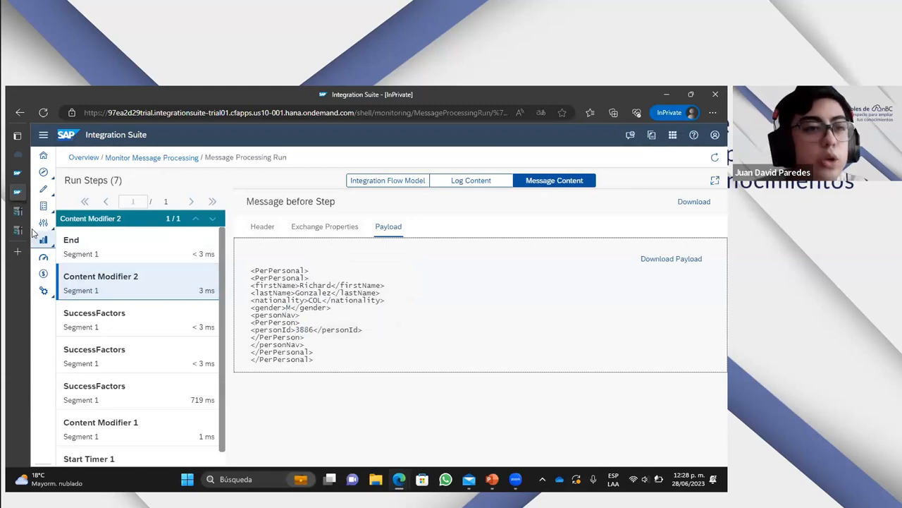
- Compare the payload with the Personal Information in the SuccessFactors People Profile tab, and go back to the Integration Suite message run
{"action": "mouse_move", "coordinate": [21, 220]}
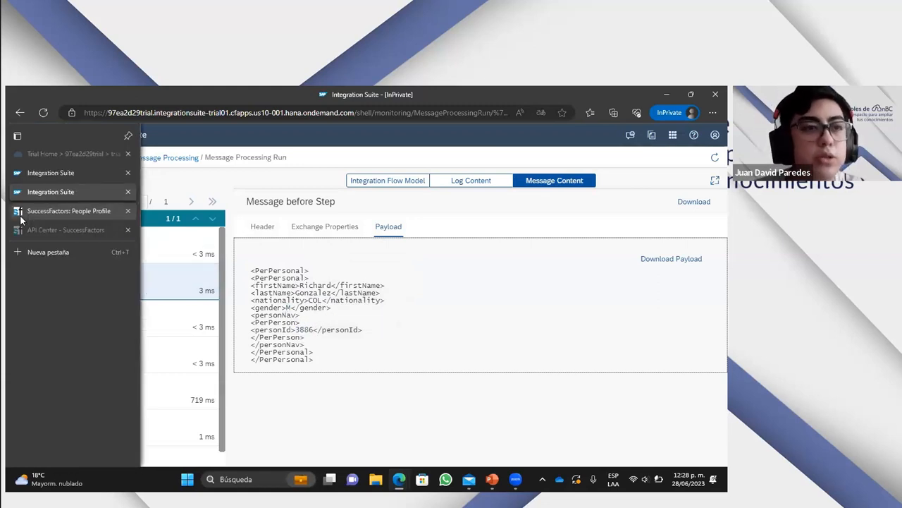
{"action": "mouse_move", "coordinate": [67, 230]}
{"action": "left_click", "coordinate": [65, 212]}
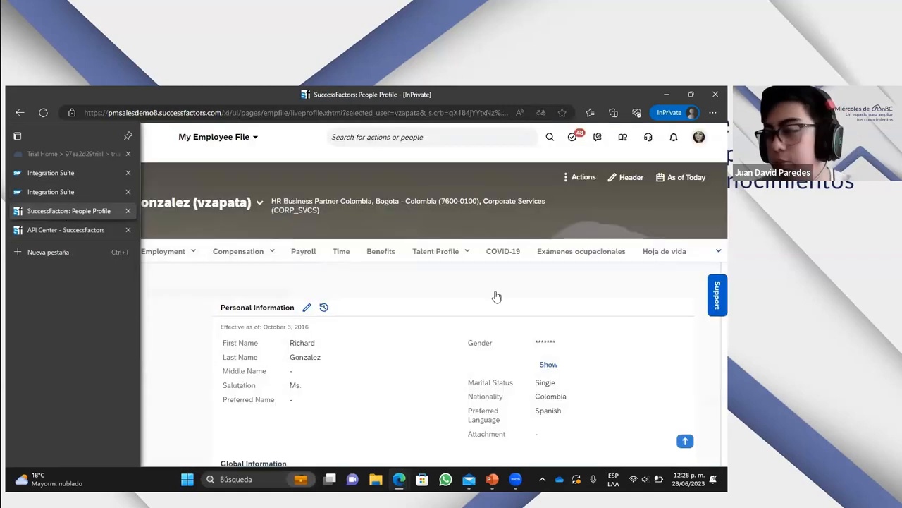
{"action": "scroll", "coordinate": [410, 338], "scroll_direction": "down", "scroll_amount": 3}
{"action": "scroll", "coordinate": [409, 338], "scroll_direction": "up", "scroll_amount": 2}
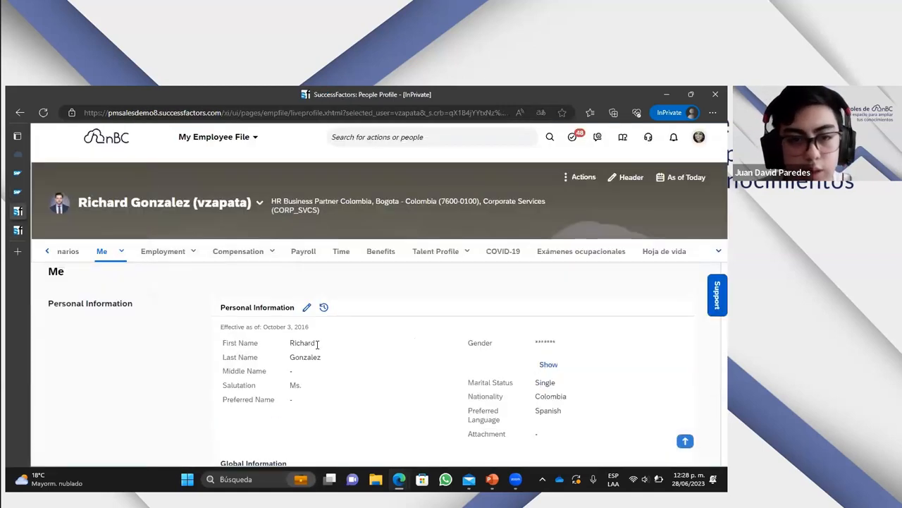
{"action": "scroll", "coordinate": [393, 382], "scroll_direction": "up", "scroll_amount": 1}
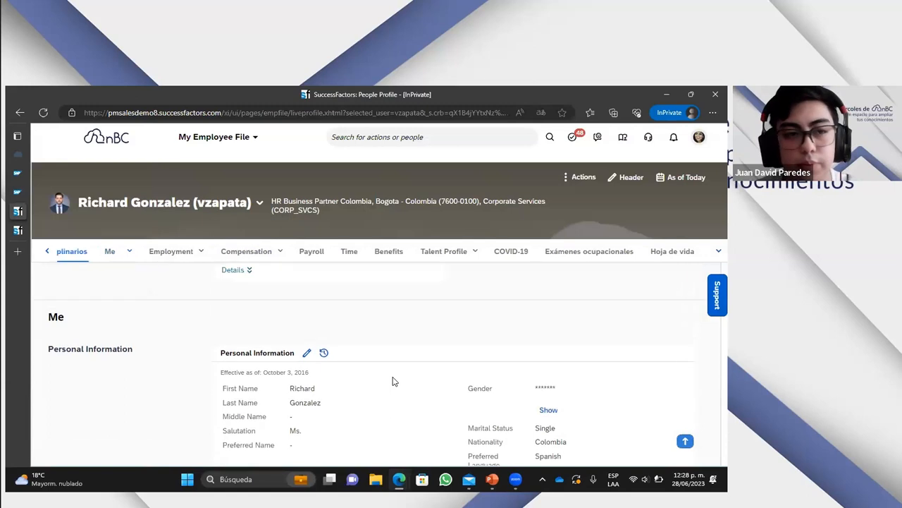
{"action": "left_click", "coordinate": [18, 192]}
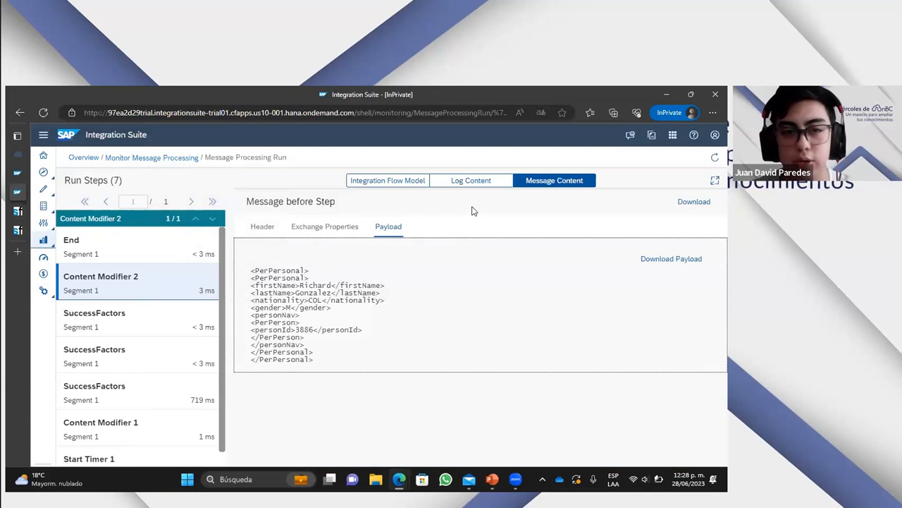
- Select the End run step, review its payload and locate the step in the integration flow model
{"action": "left_click", "coordinate": [388, 181]}
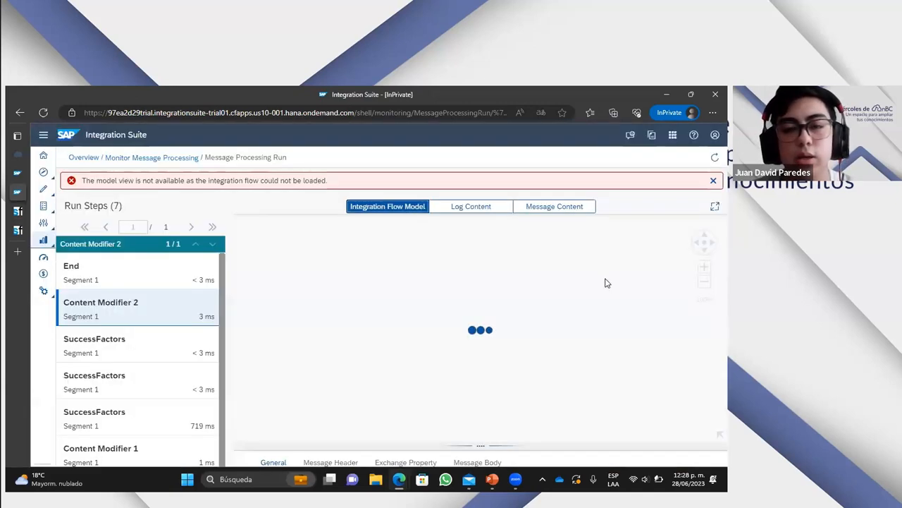
{"action": "left_click", "coordinate": [116, 273]}
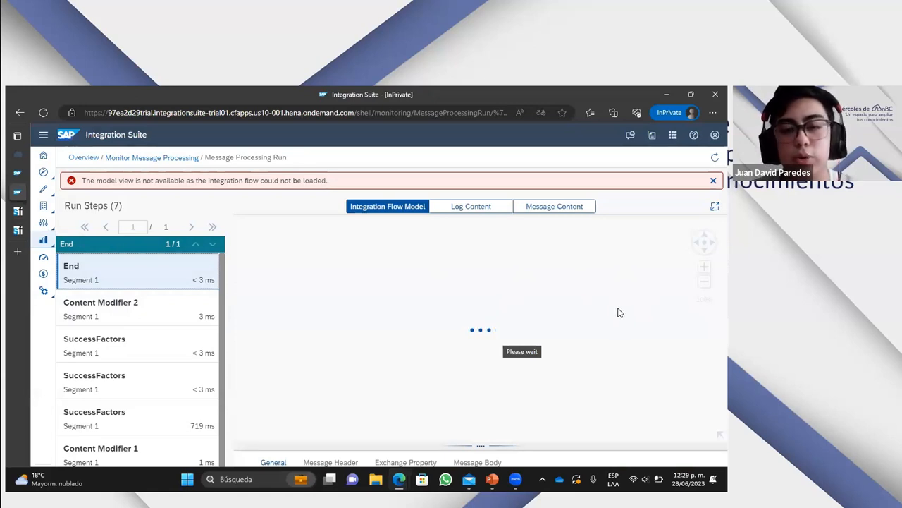
{"action": "left_click", "coordinate": [540, 210]}
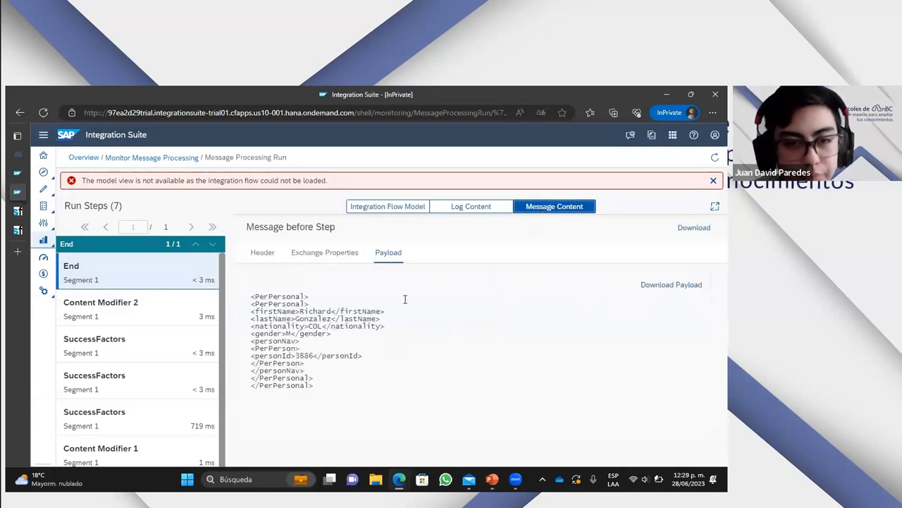
{"action": "left_click", "coordinate": [448, 208]}
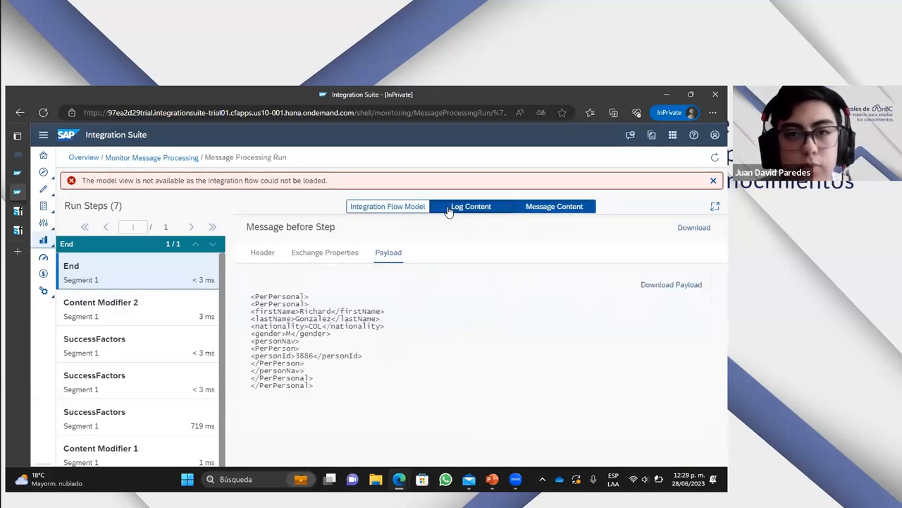
{"action": "left_click", "coordinate": [417, 207]}
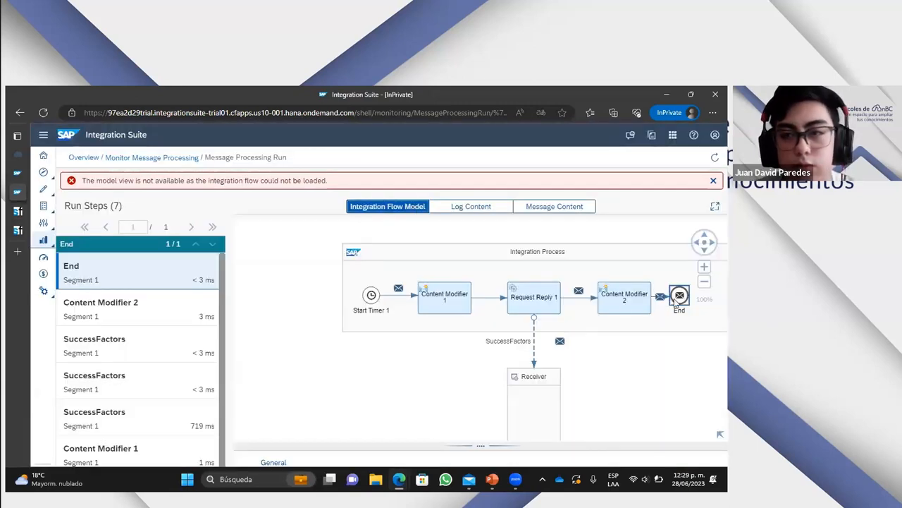
{"action": "left_click", "coordinate": [555, 211]}
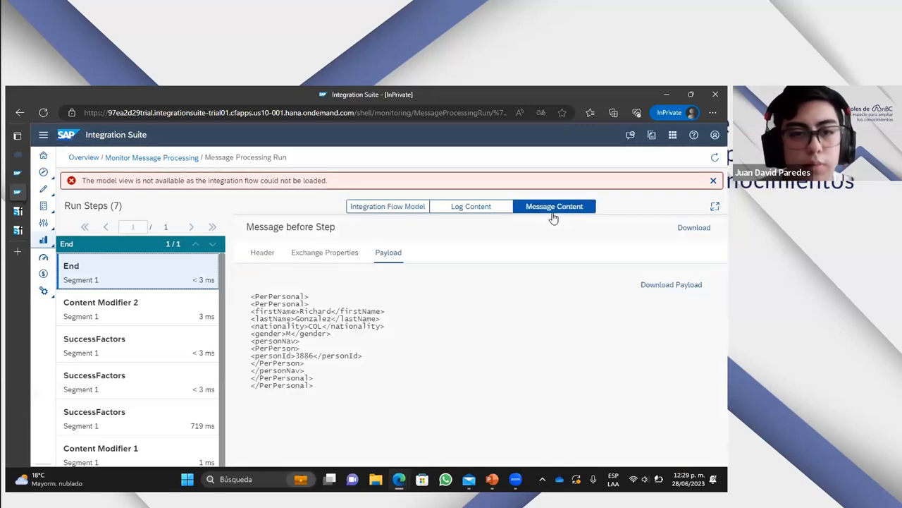
- Check the log properties and activities of the End step, and return to its message content
{"action": "left_click", "coordinate": [495, 213]}
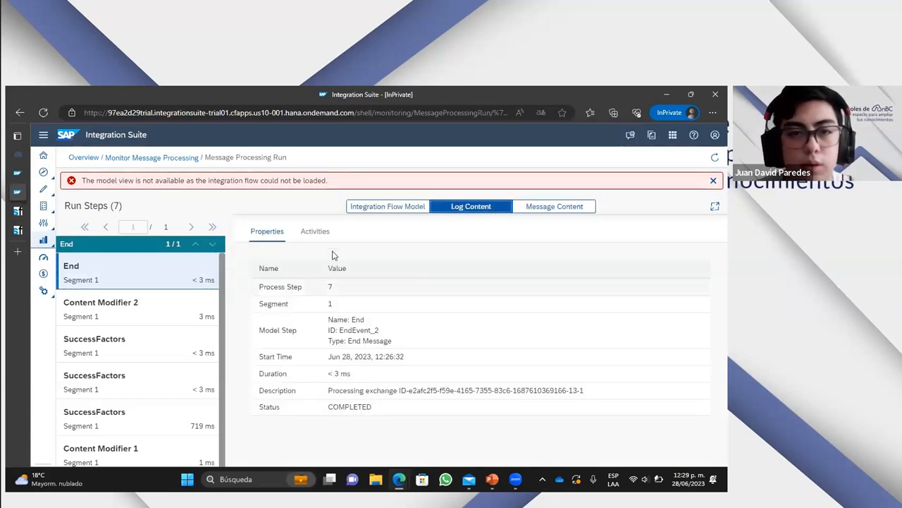
{"action": "left_click", "coordinate": [313, 233]}
{"action": "left_click", "coordinate": [545, 209]}
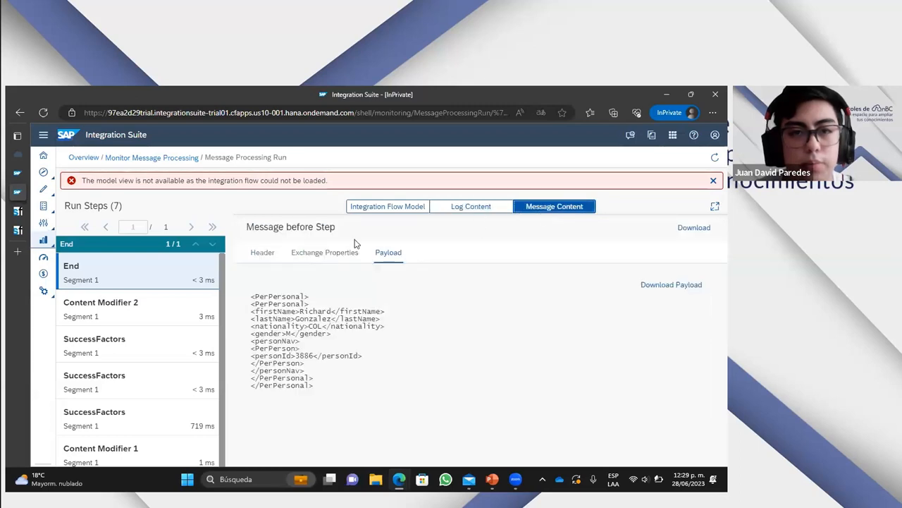
- Examine the exchange properties of the End step and highlight the Nombre property together with its value
{"action": "left_click", "coordinate": [323, 252]}
{"action": "scroll", "coordinate": [464, 350], "scroll_direction": "down", "scroll_amount": 2}
{"action": "scroll", "coordinate": [464, 351], "scroll_direction": "down", "scroll_amount": 1}
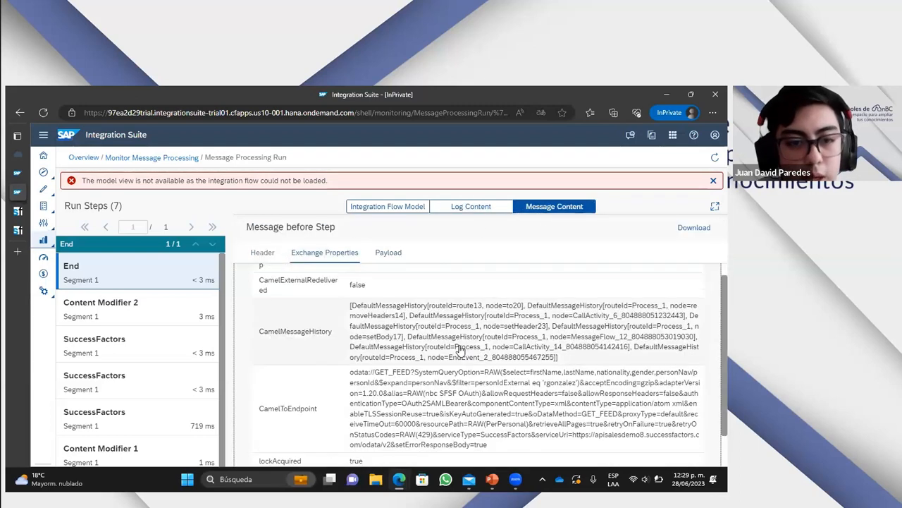
{"action": "scroll", "coordinate": [459, 350], "scroll_direction": "down", "scroll_amount": 2}
{"action": "scroll", "coordinate": [459, 350], "scroll_direction": "up", "scroll_amount": 5}
{"action": "scroll", "coordinate": [458, 350], "scroll_direction": "down", "scroll_amount": 6}
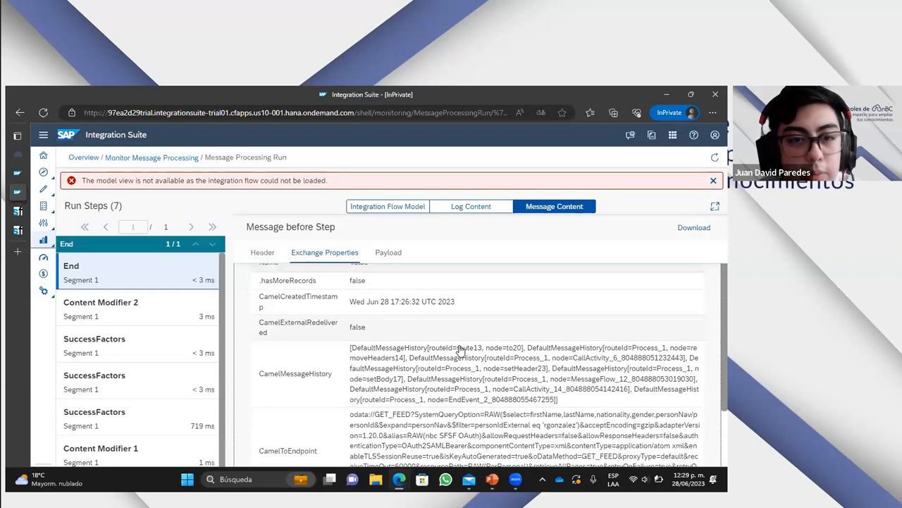
{"action": "scroll", "coordinate": [459, 350], "scroll_direction": "down", "scroll_amount": 1}
{"action": "left_click", "coordinate": [268, 331]}
{"action": "double_click", "coordinate": [267, 330]}
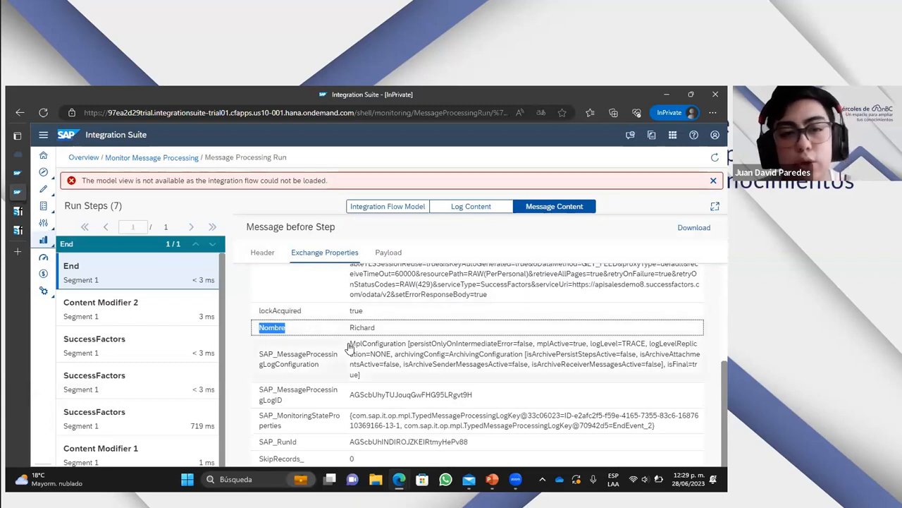
{"action": "left_click", "coordinate": [390, 332]}
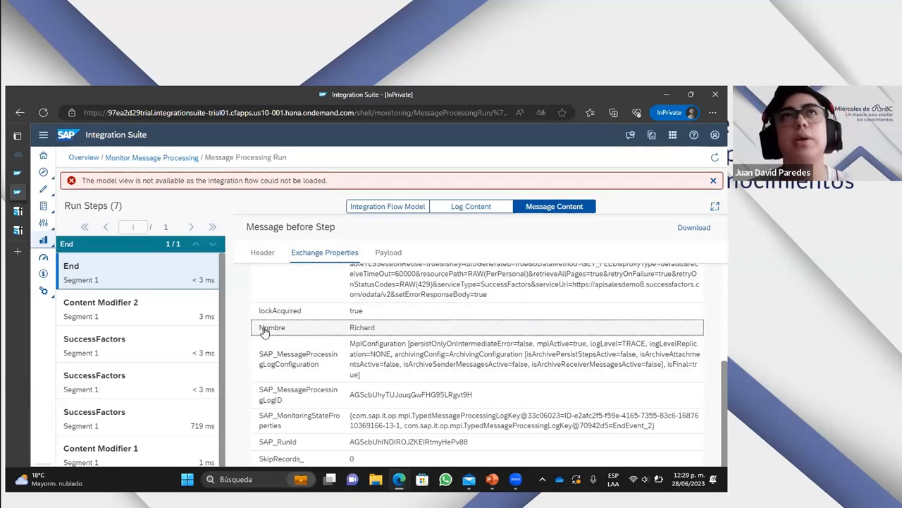
{"action": "left_click_drag", "start_coordinate": [261, 331], "coordinate": [399, 337]}
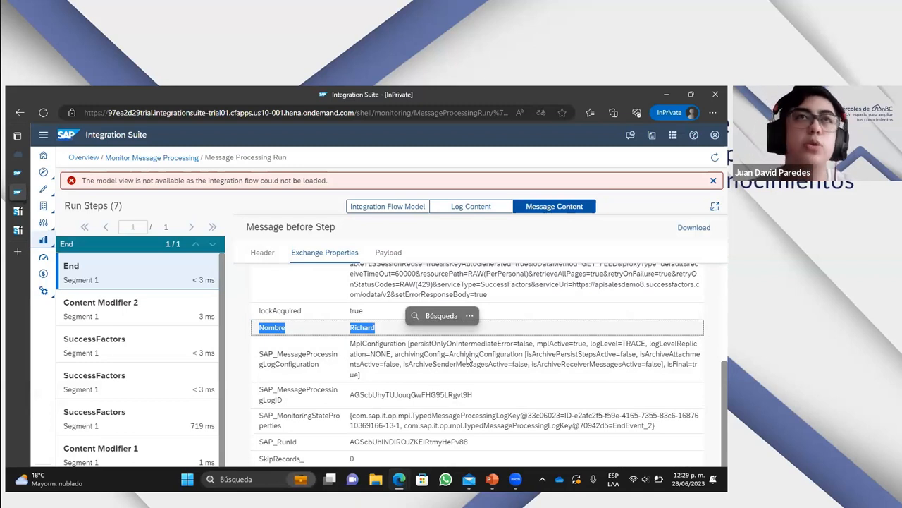
{"action": "left_click", "coordinate": [400, 344]}
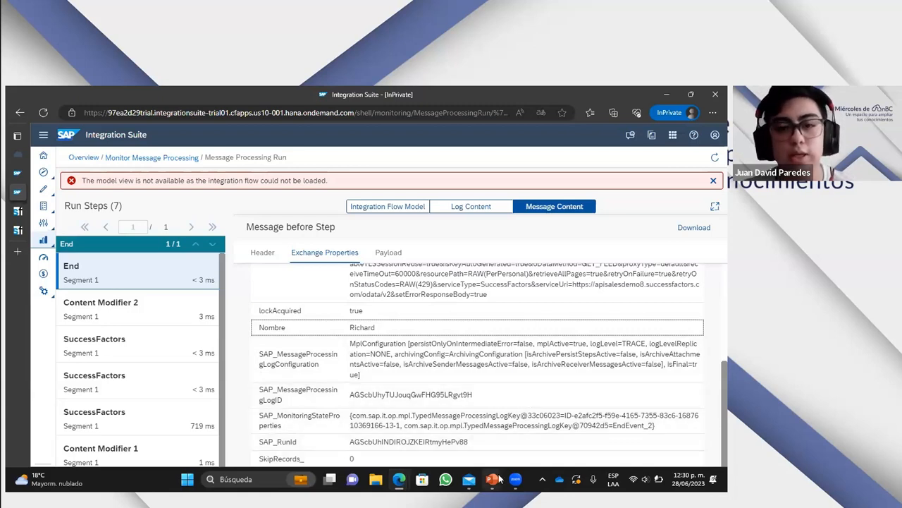
- Switch to the PowerPoint slide show and advance from the Content modifier slide to the Consulta de datos Connection slide
{"action": "mouse_move", "coordinate": [499, 478]}
{"action": "left_click", "coordinate": [549, 422]}
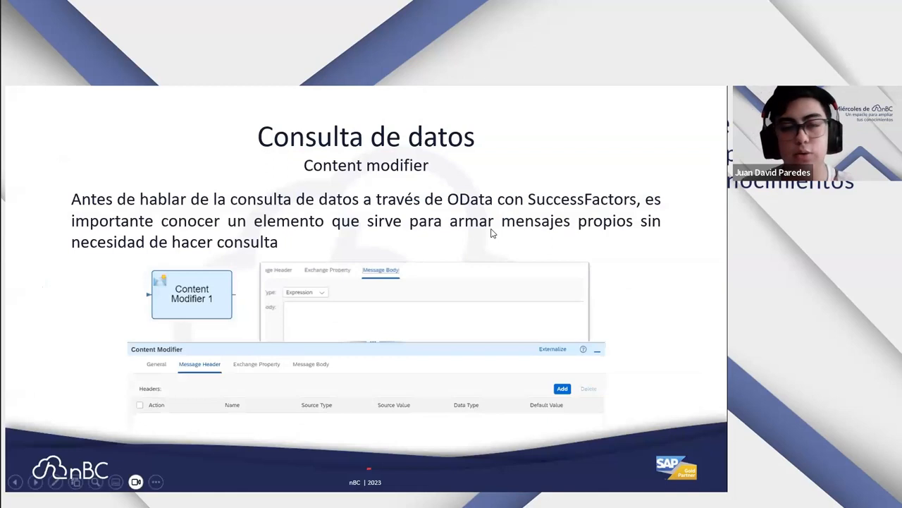
{"action": "key", "text": "Right"}
{"action": "key", "text": "Right"}
{"action": "key", "text": "Right"}
{"action": "key", "text": "Right"}
{"action": "key", "text": "Right"}
{"action": "key", "text": "Right"}
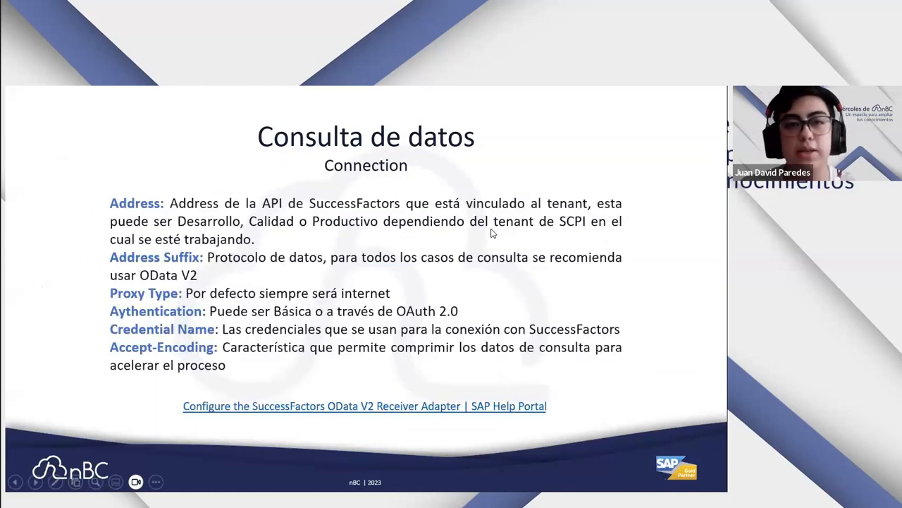